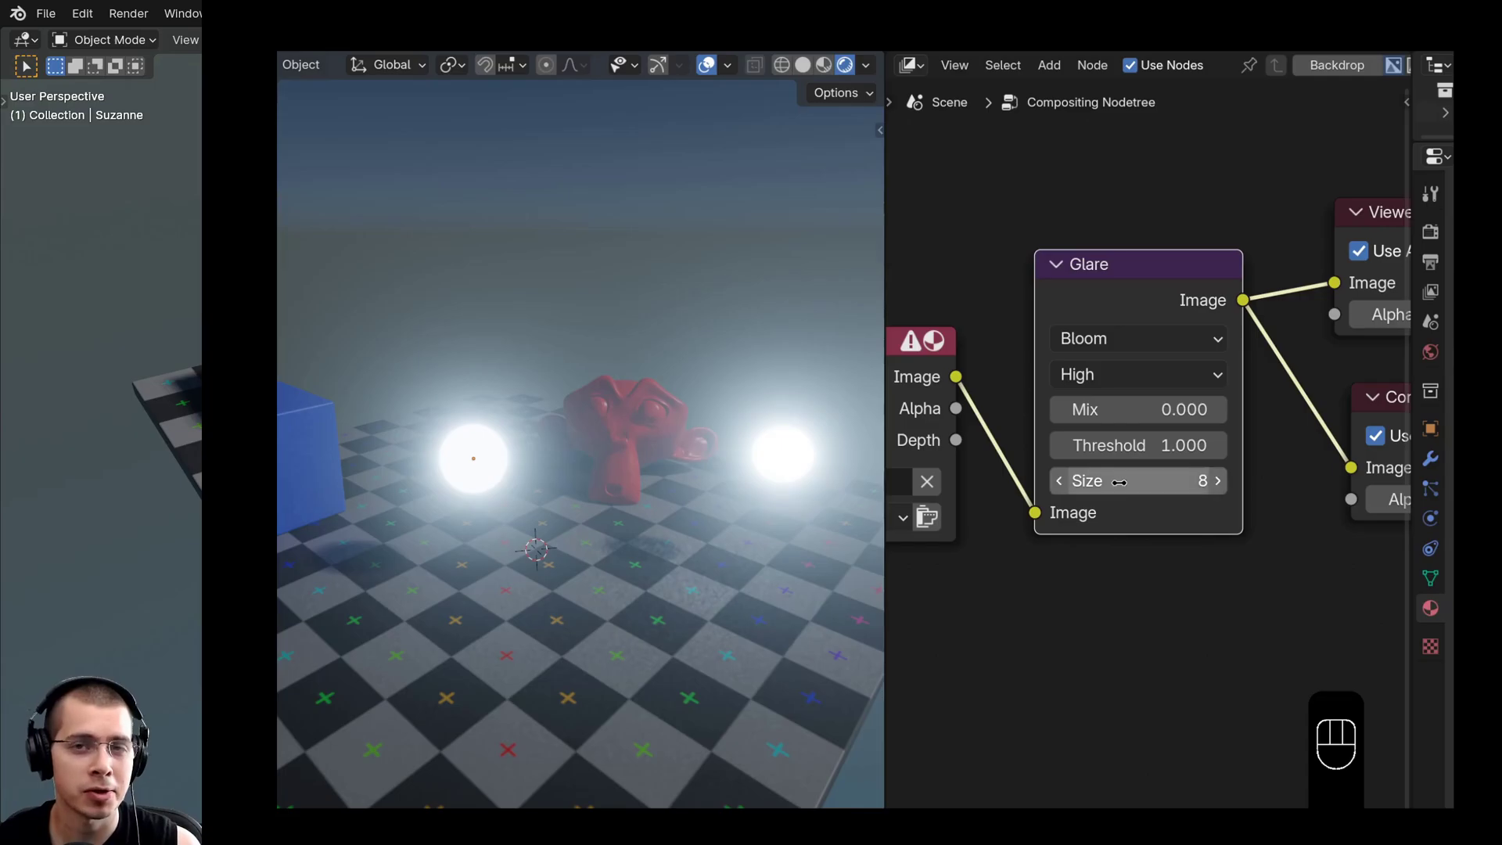
pyautogui.moveTo(1122, 483)
pyautogui.keyDown('shift'); pyautogui.mouseDown()
pyautogui.moveTo(1135, 483)
pyautogui.moveTo(1095, 483)
pyautogui.mouseUp(); pyautogui.keyUp('shift')
pyautogui.keyDown('shift'); pyautogui.moveTo(1096, 483); pyautogui.dragTo(1135, 483); pyautogui.keyUp('shift')
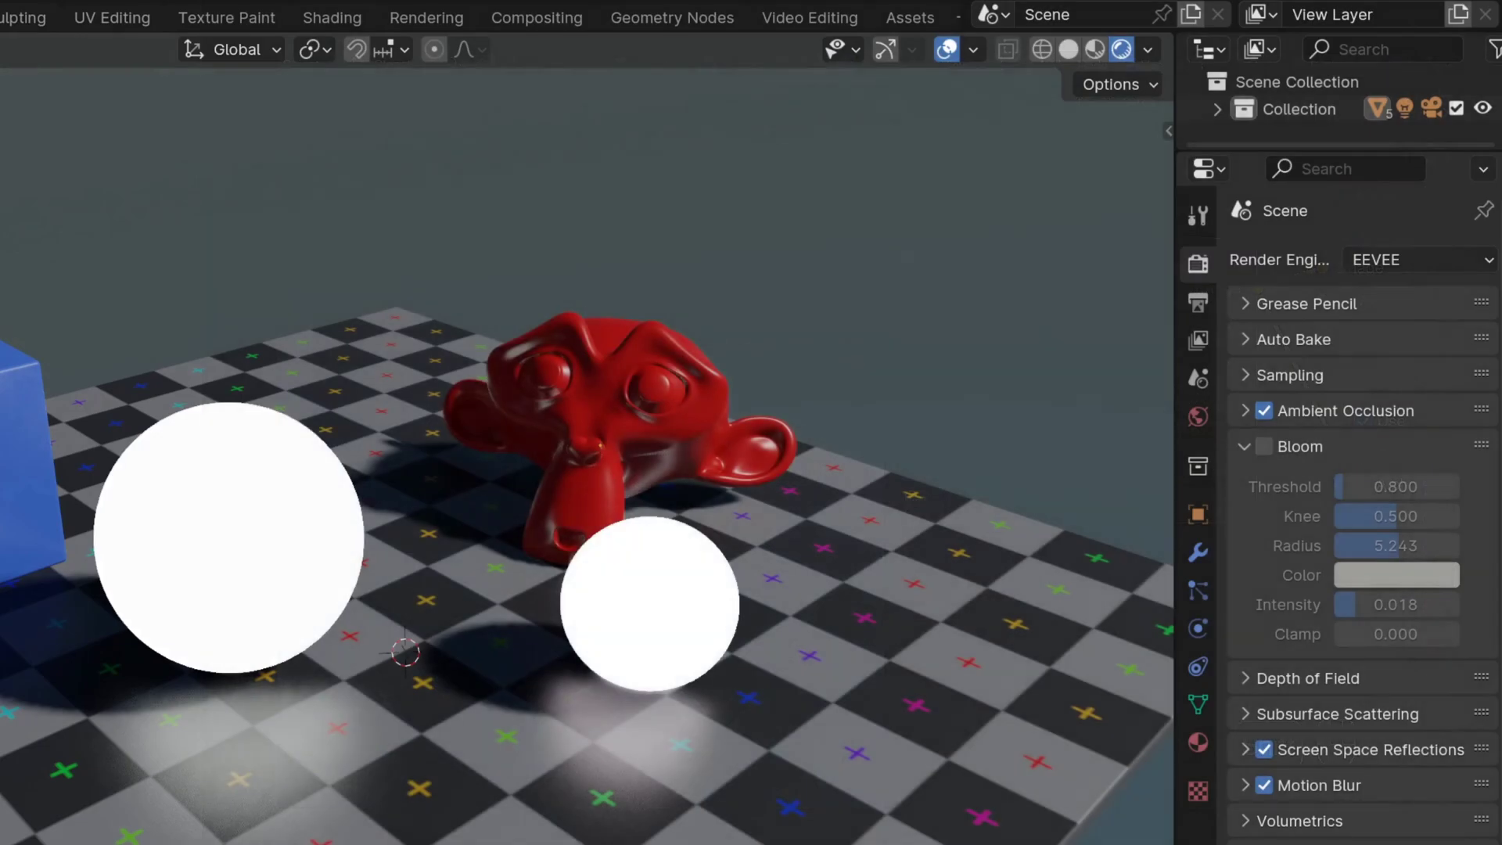
# - Enable Bloom in the EEVEE render settings and select the large glowing sphere
pyautogui.click(1265, 450)
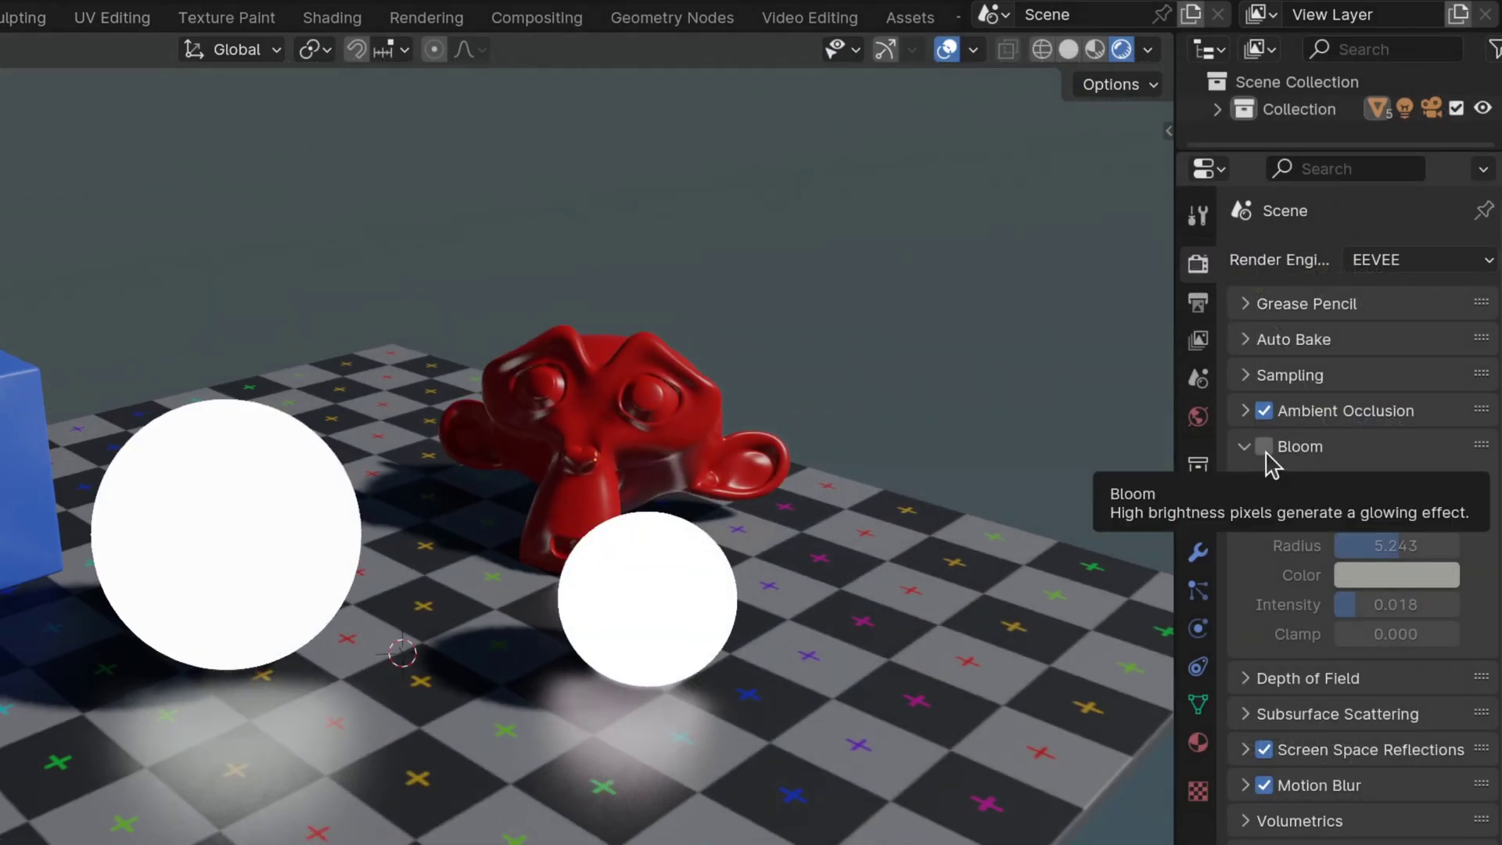
pyautogui.click(1265, 451)
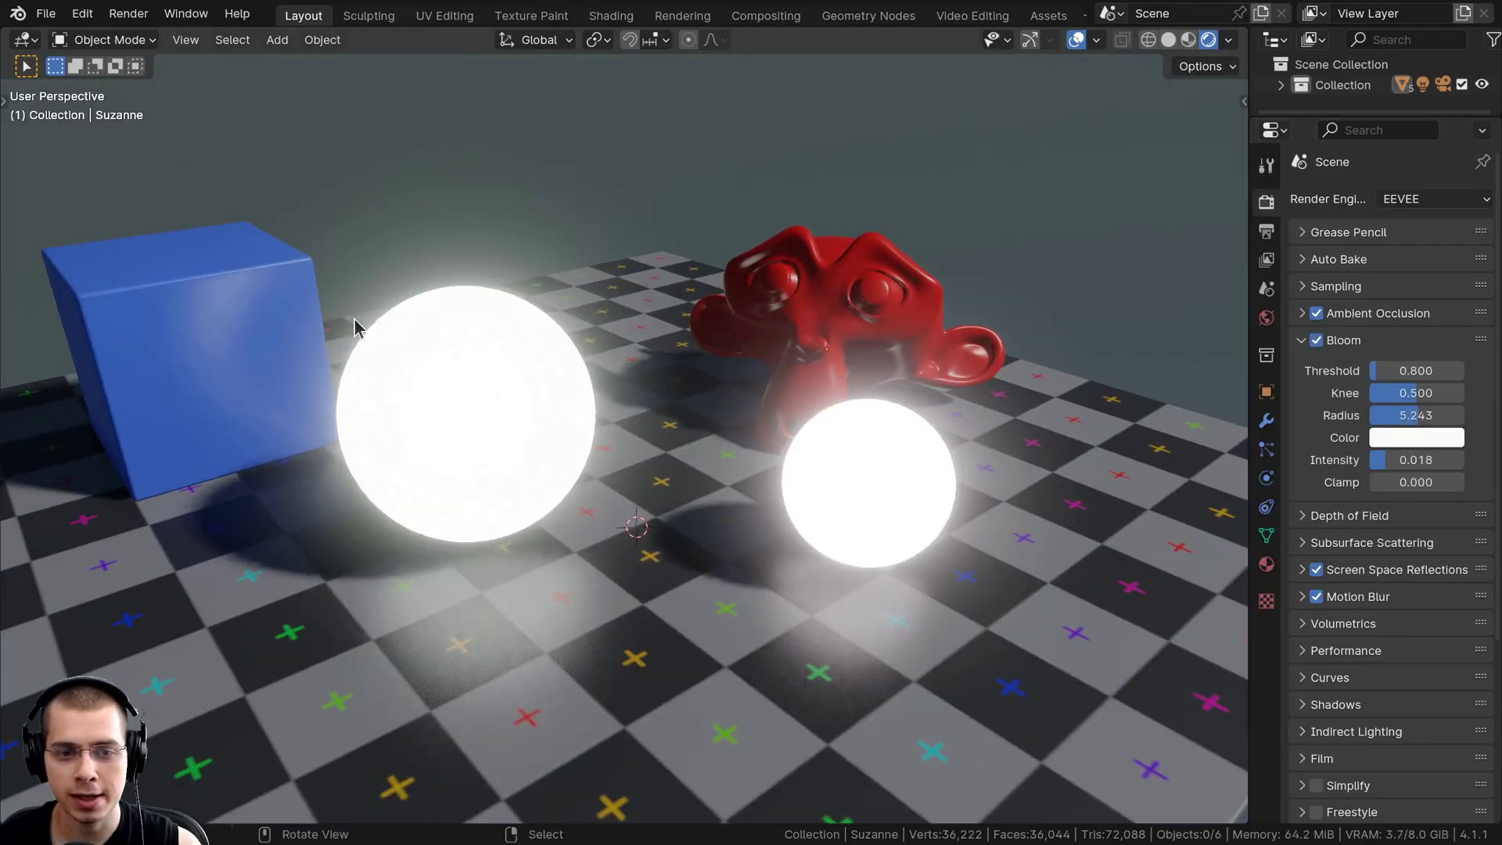
pyautogui.moveTo(354, 327); pyautogui.dragTo(506, 490, button='middle')
pyautogui.click(525, 329)
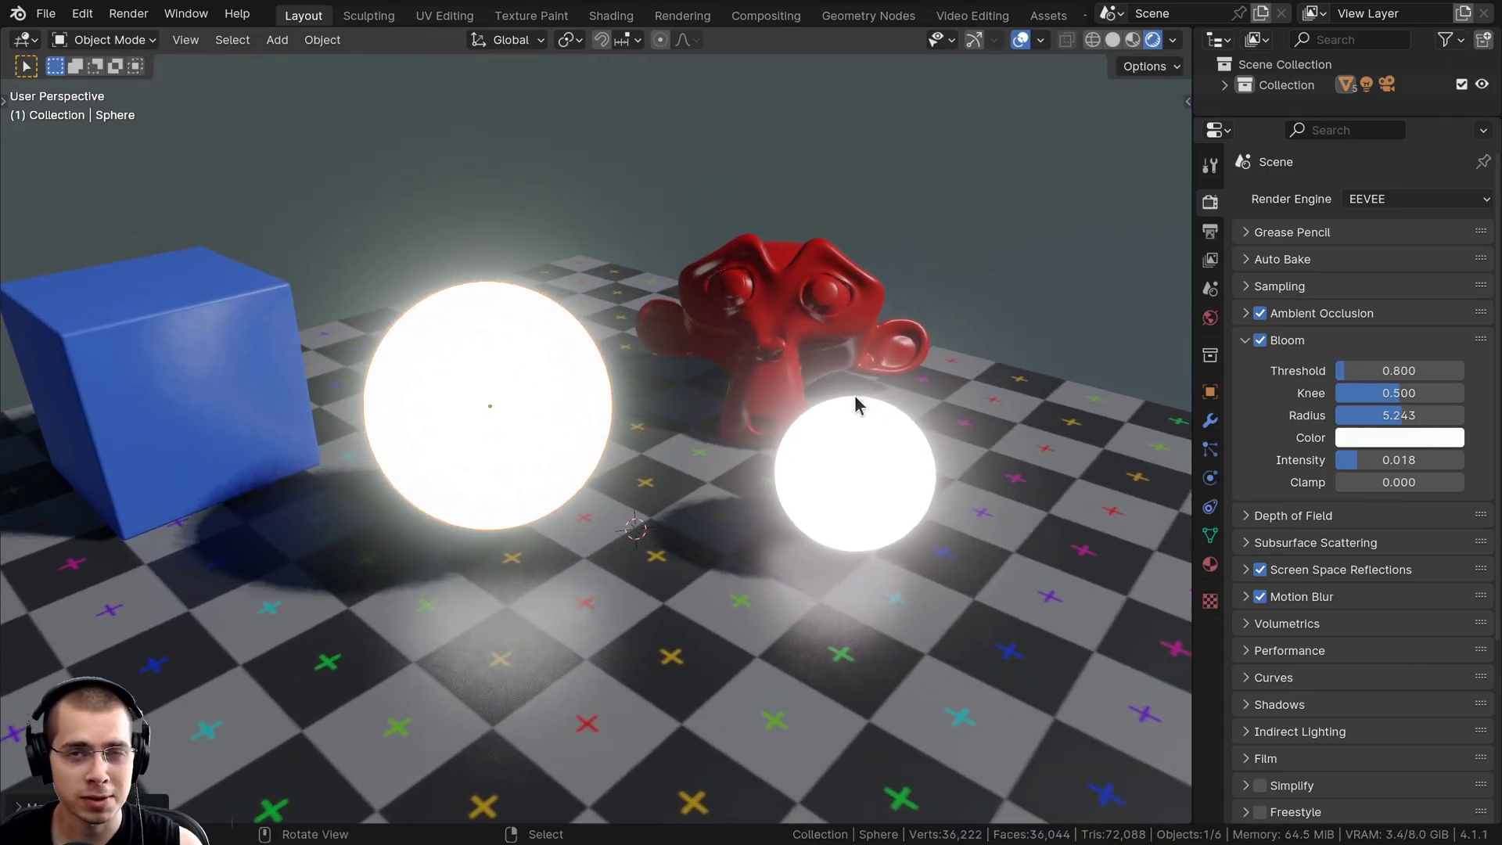
pyautogui.moveTo(1399, 370); pyautogui.dragTo(1380, 421)
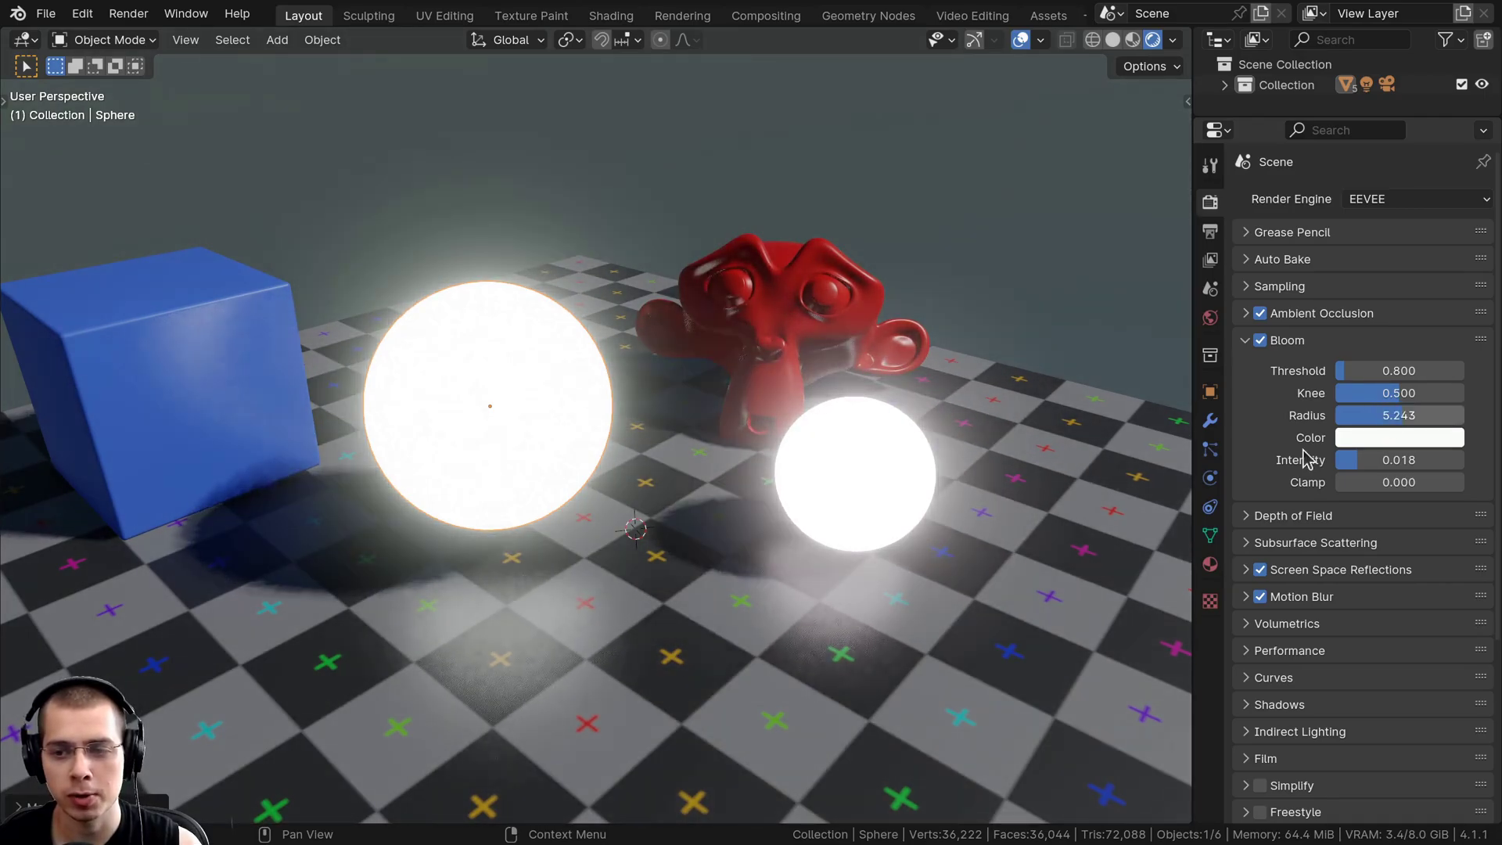
# - Try different tint colors for the bloom and raise its intensity
pyautogui.click(1364, 438)
pyautogui.click(1366, 159)
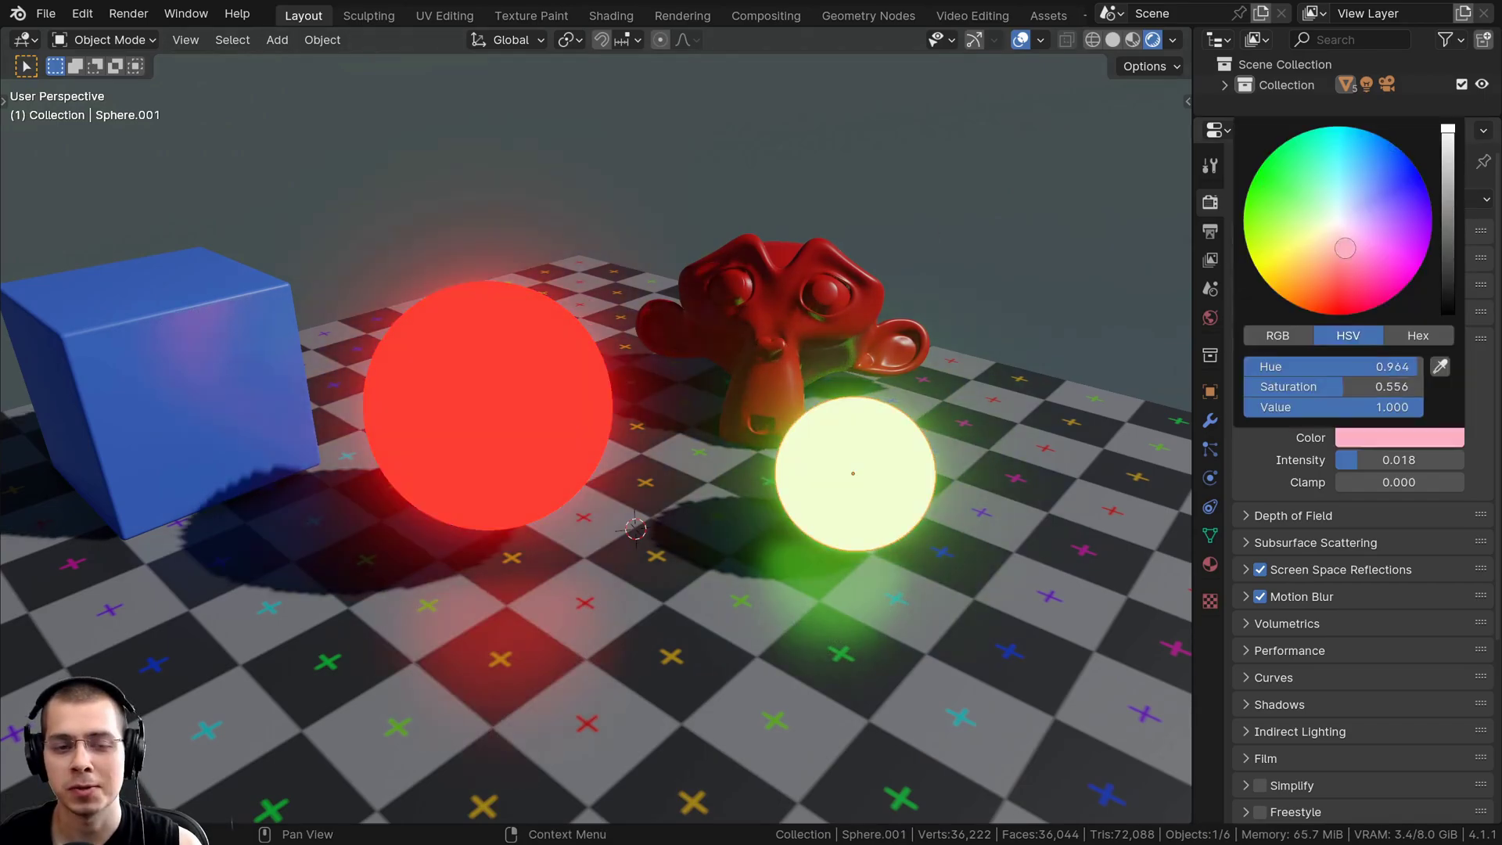
pyautogui.click(1398, 218)
pyautogui.moveTo(1377, 461); pyautogui.dragTo(1471, 460)
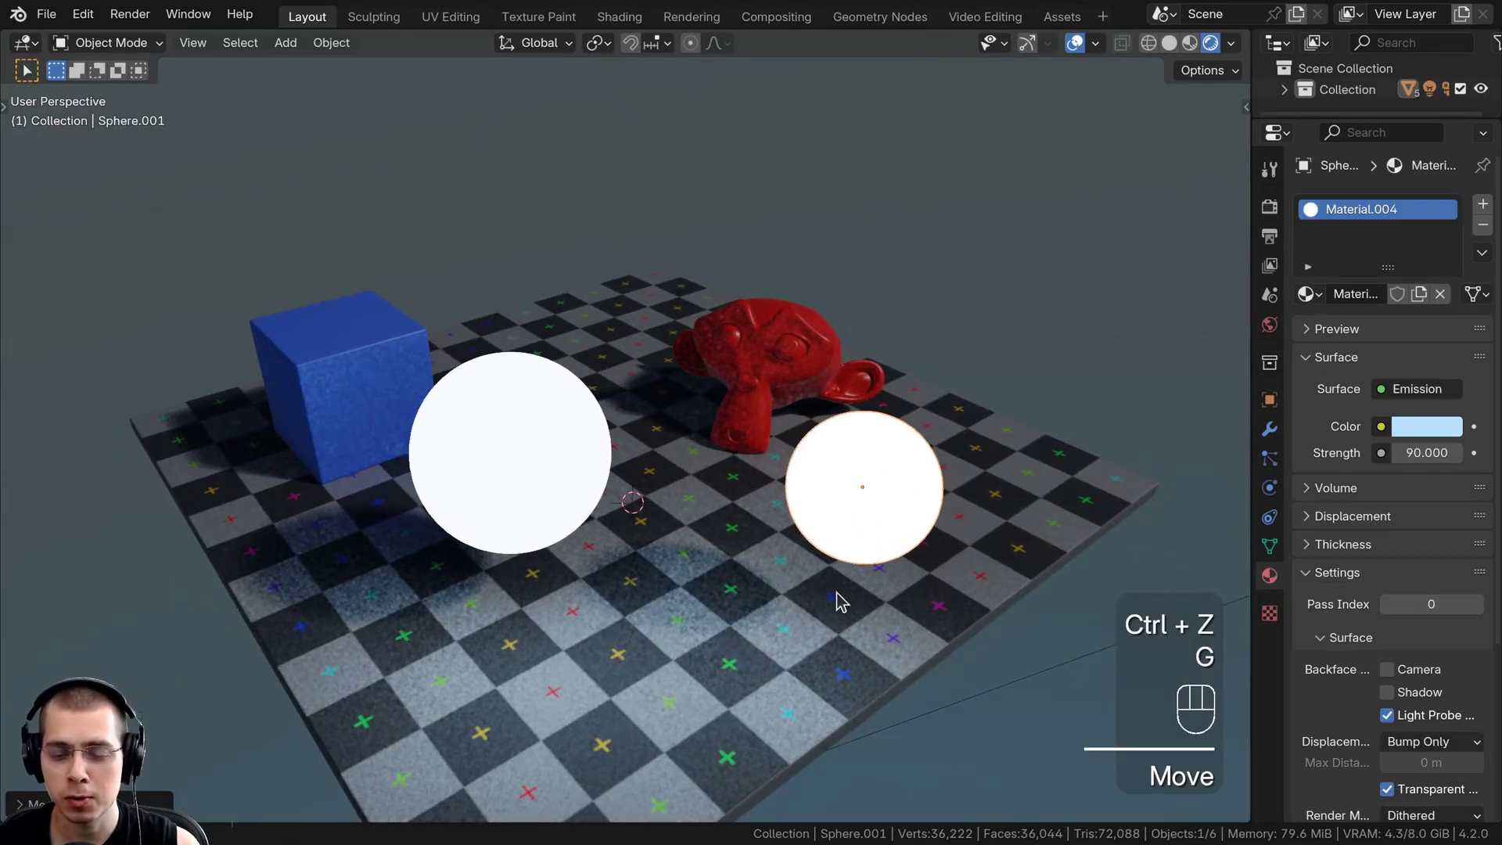
# - Show the scene's EEVEE render settings and widen the properties area
pyautogui.moveTo(840, 600)
pyautogui.mouseDown(button='middle')
pyautogui.moveTo(839, 560)
pyautogui.moveTo(835, 577)
pyautogui.mouseUp(button='middle')
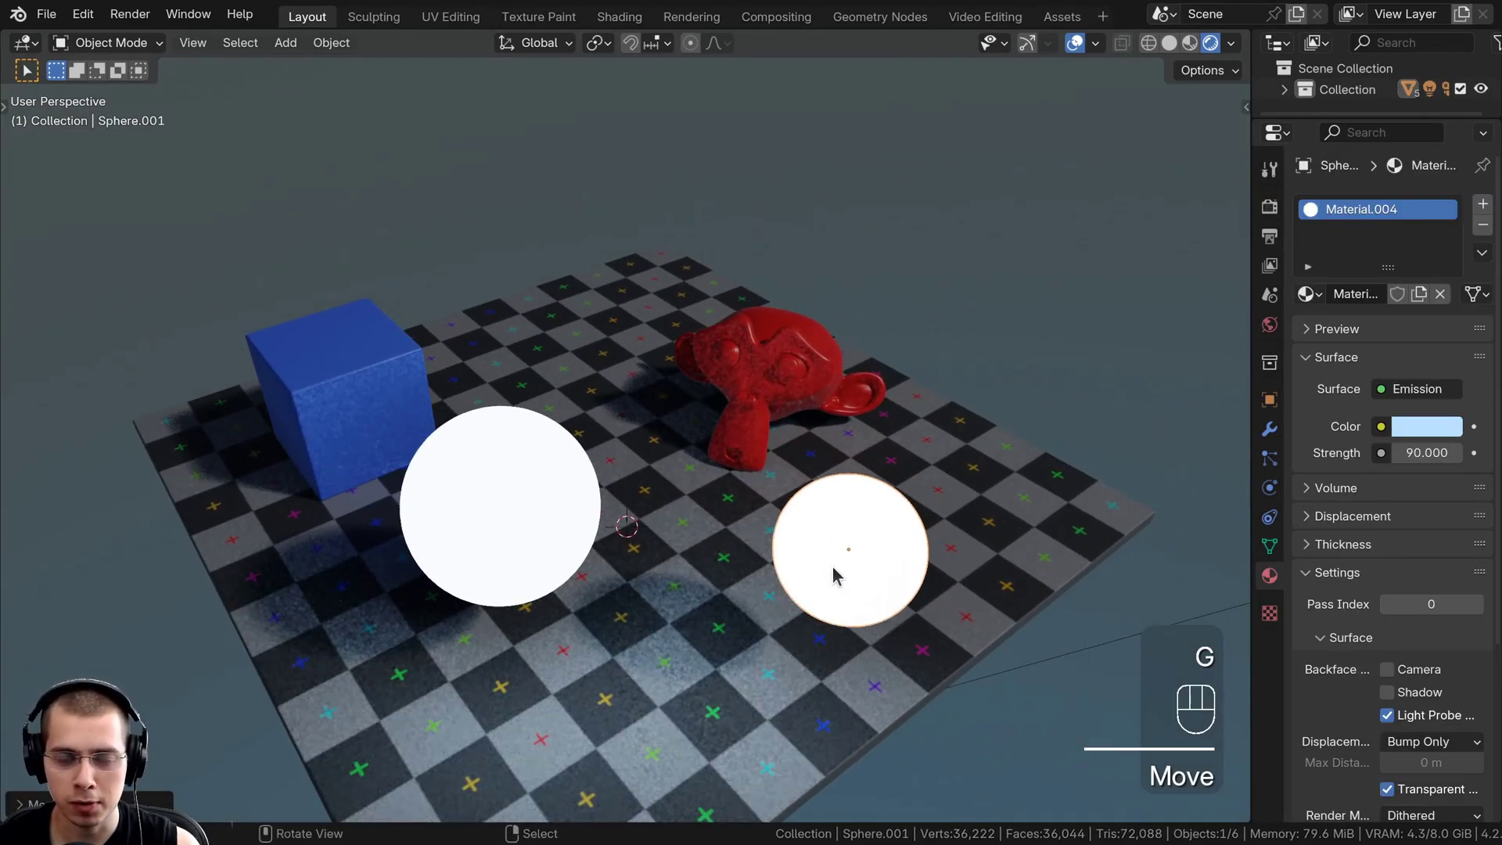
pyautogui.click(1268, 213)
pyautogui.moveTo(1252, 210); pyautogui.dragTo(1139, 209)
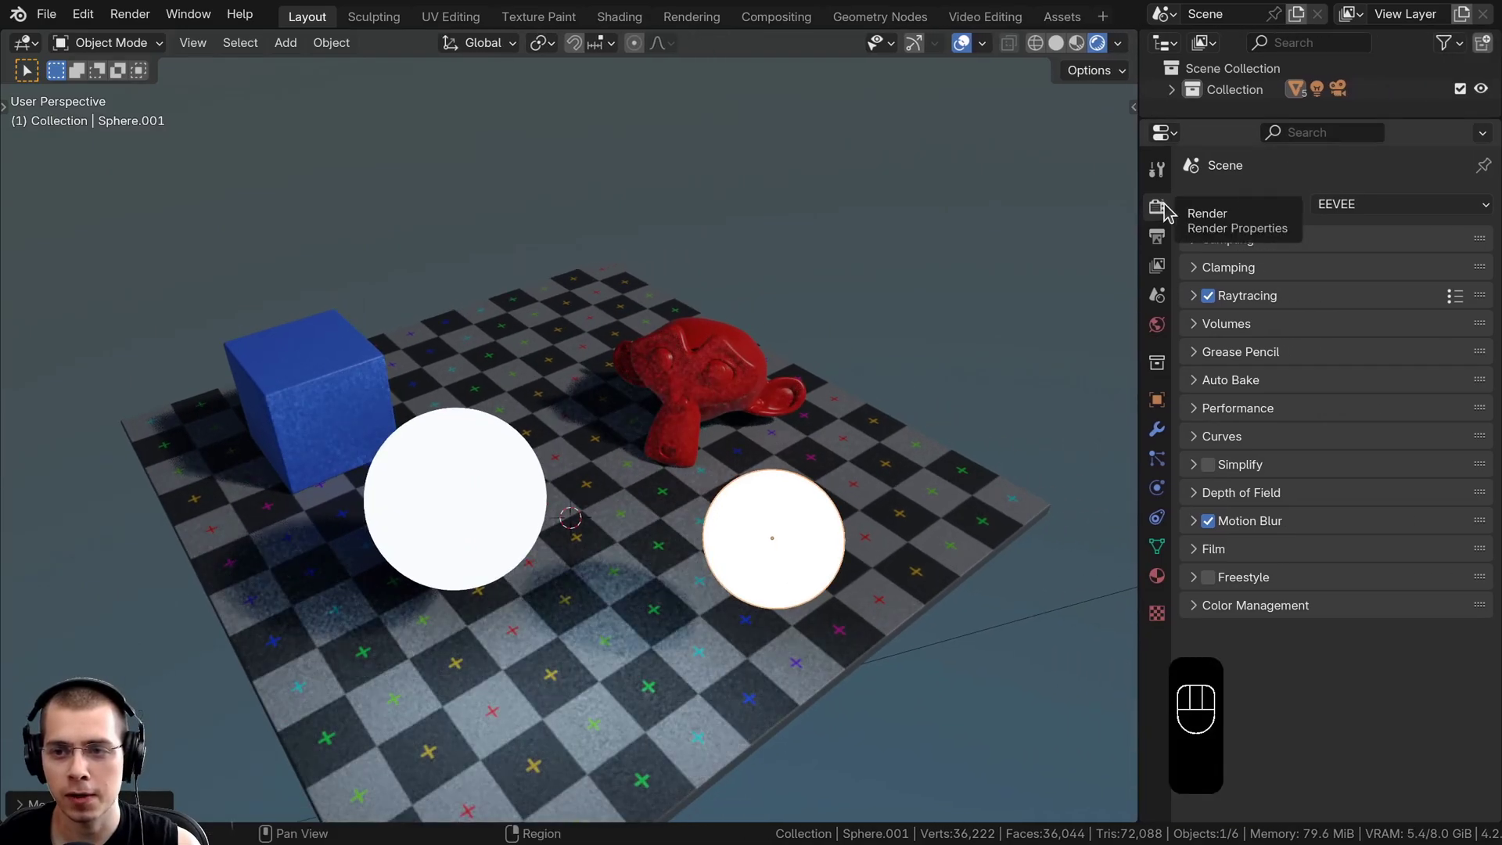
# - Select the large glowing sphere beside the blue cube and move it slightly
pyautogui.moveTo(728, 377); pyautogui.dragTo(760, 336, button='middle')
pyautogui.rightClick(540, 391)
pyautogui.press('g')
pyautogui.press('g')
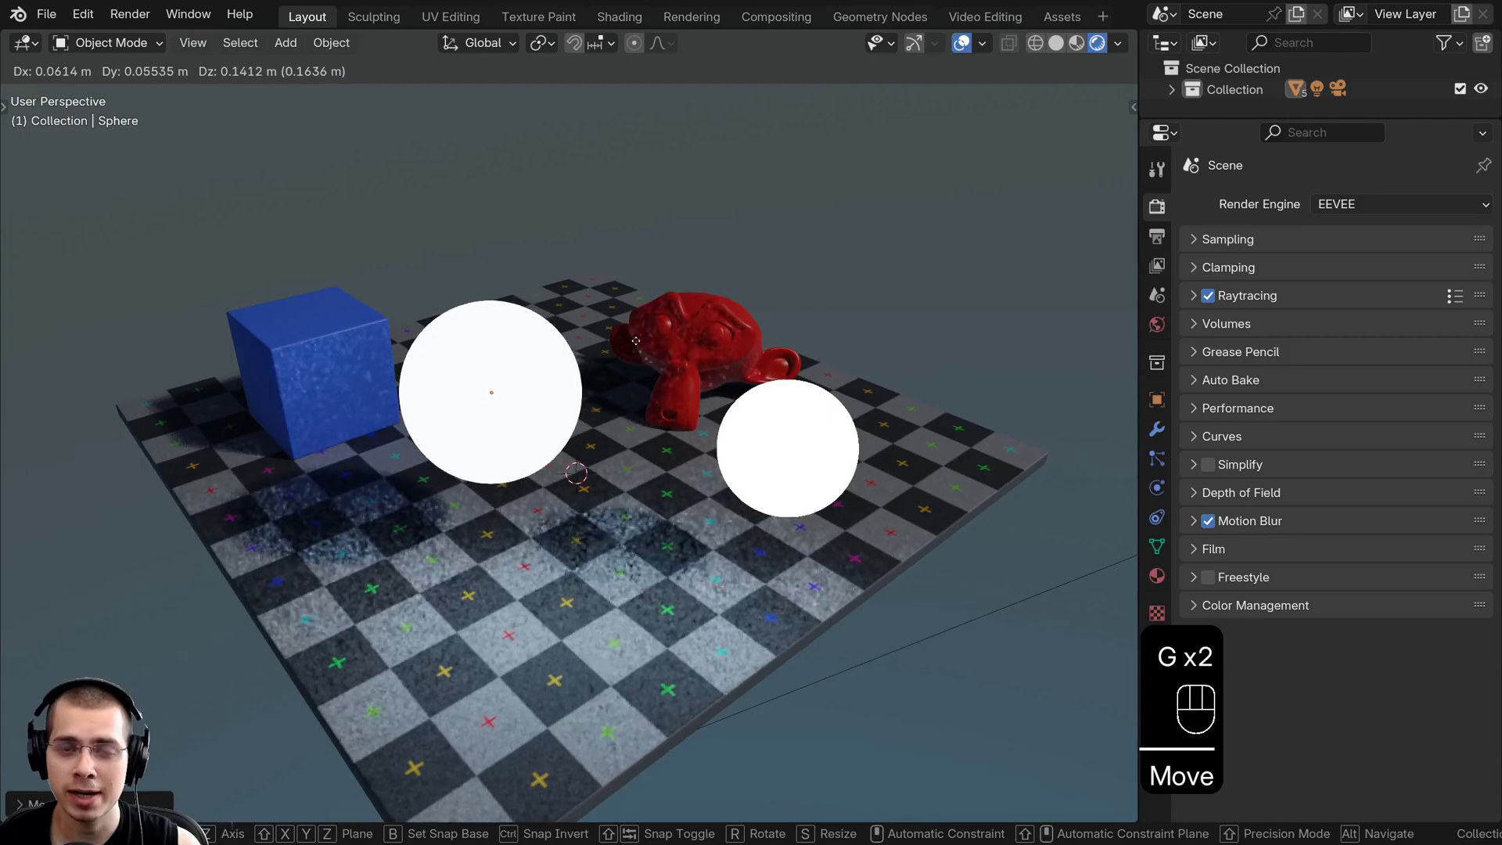
pyautogui.click(634, 355)
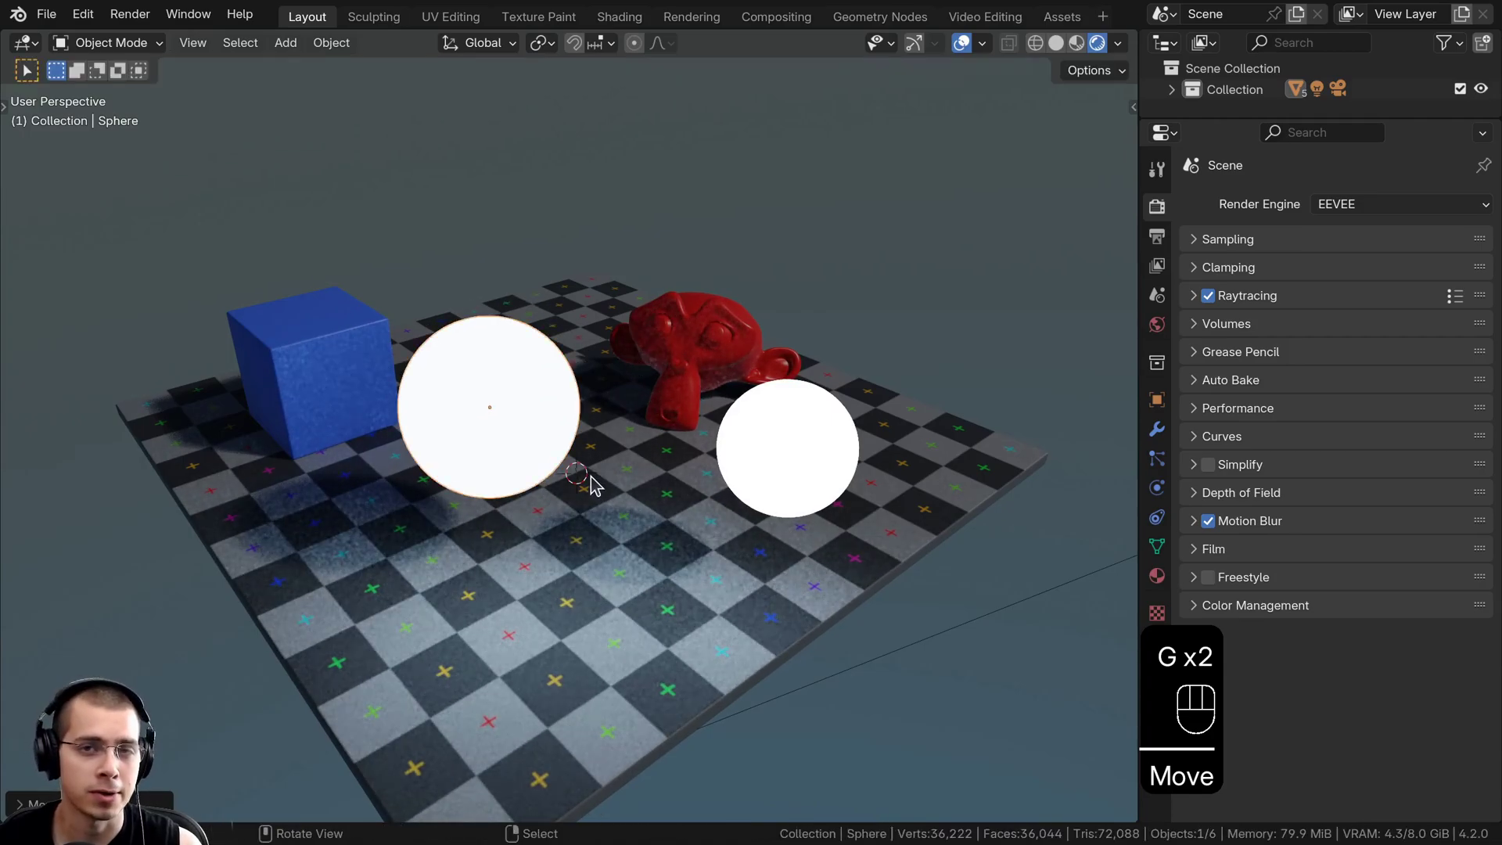
# - Set the viewport shading to Rendered and move the smaller glowing sphere near the monkey head
pyautogui.press('z')
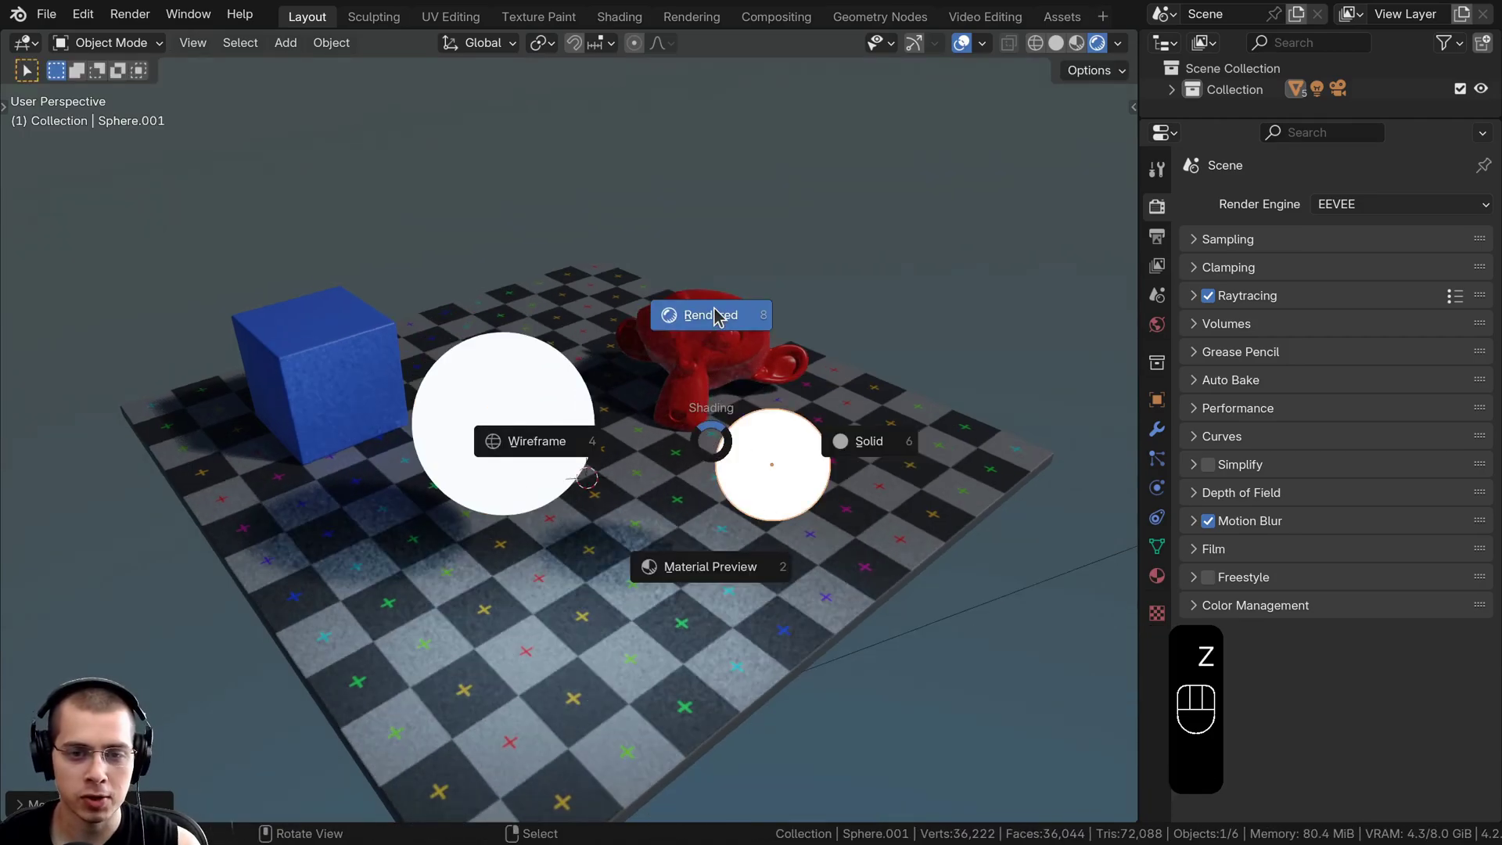
pyautogui.click(716, 316)
pyautogui.moveTo(707, 436)
pyautogui.mouseDown(button='middle')
pyautogui.moveTo(776, 345)
pyautogui.moveTo(766, 379)
pyautogui.mouseUp(button='middle')
pyautogui.press('g')
pyautogui.click(803, 396)
pyautogui.scroll(2, 770, 392)
# - Show the smaller sphere's emission material settings and reposition the sphere in front of the monkey head
pyautogui.click(1160, 581)
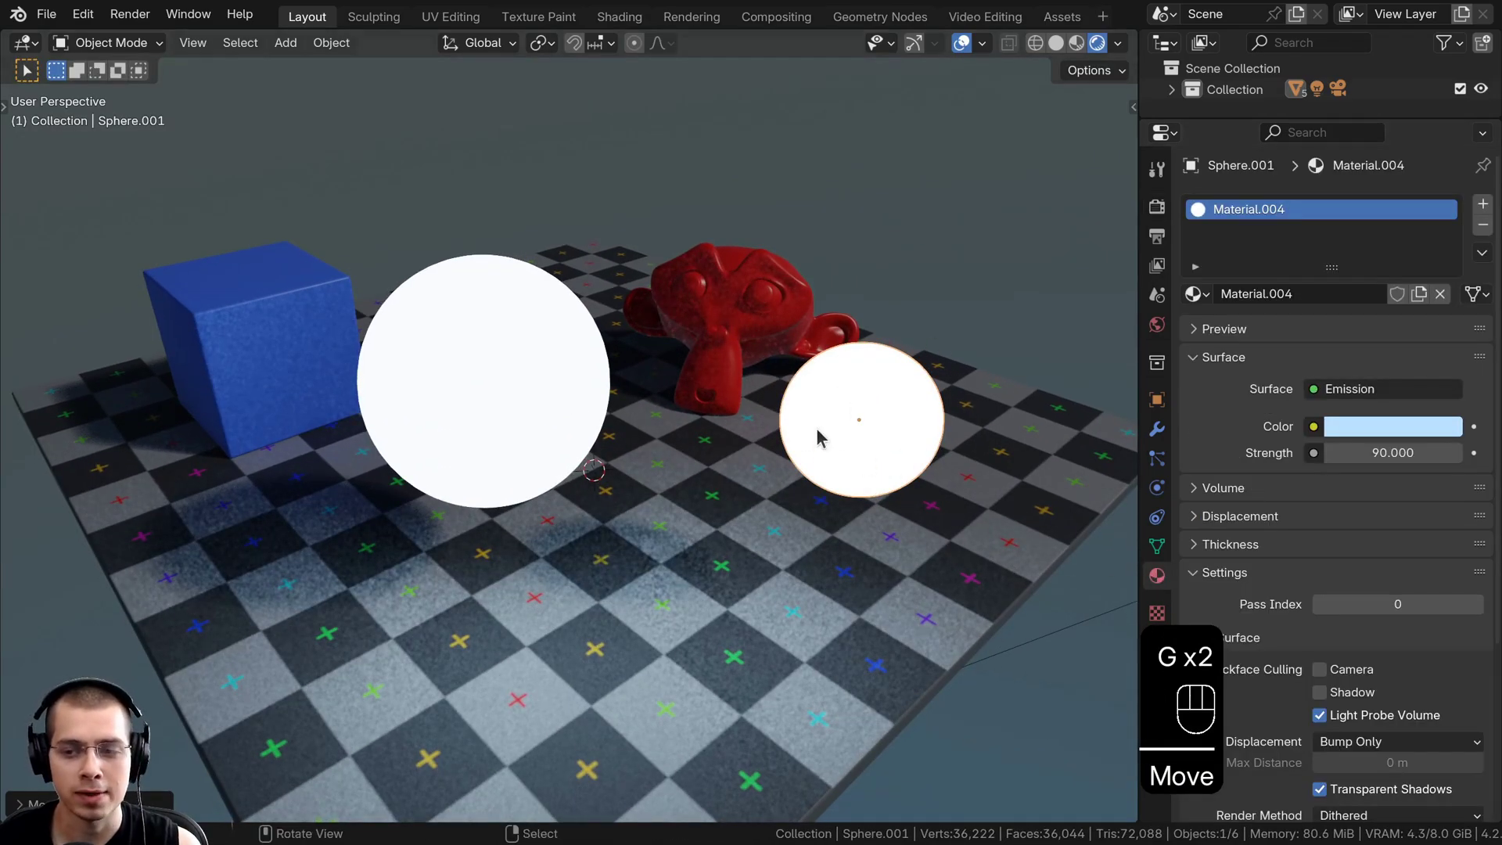
pyautogui.press('g')
pyautogui.click(1251, 409)
pyautogui.moveTo(708, 413); pyautogui.dragTo(671, 435, button='middle')
pyautogui.press('g')
pyautogui.click(736, 532)
pyautogui.press('g')
pyautogui.click(783, 469)
pyautogui.scroll(5, 672, 435)
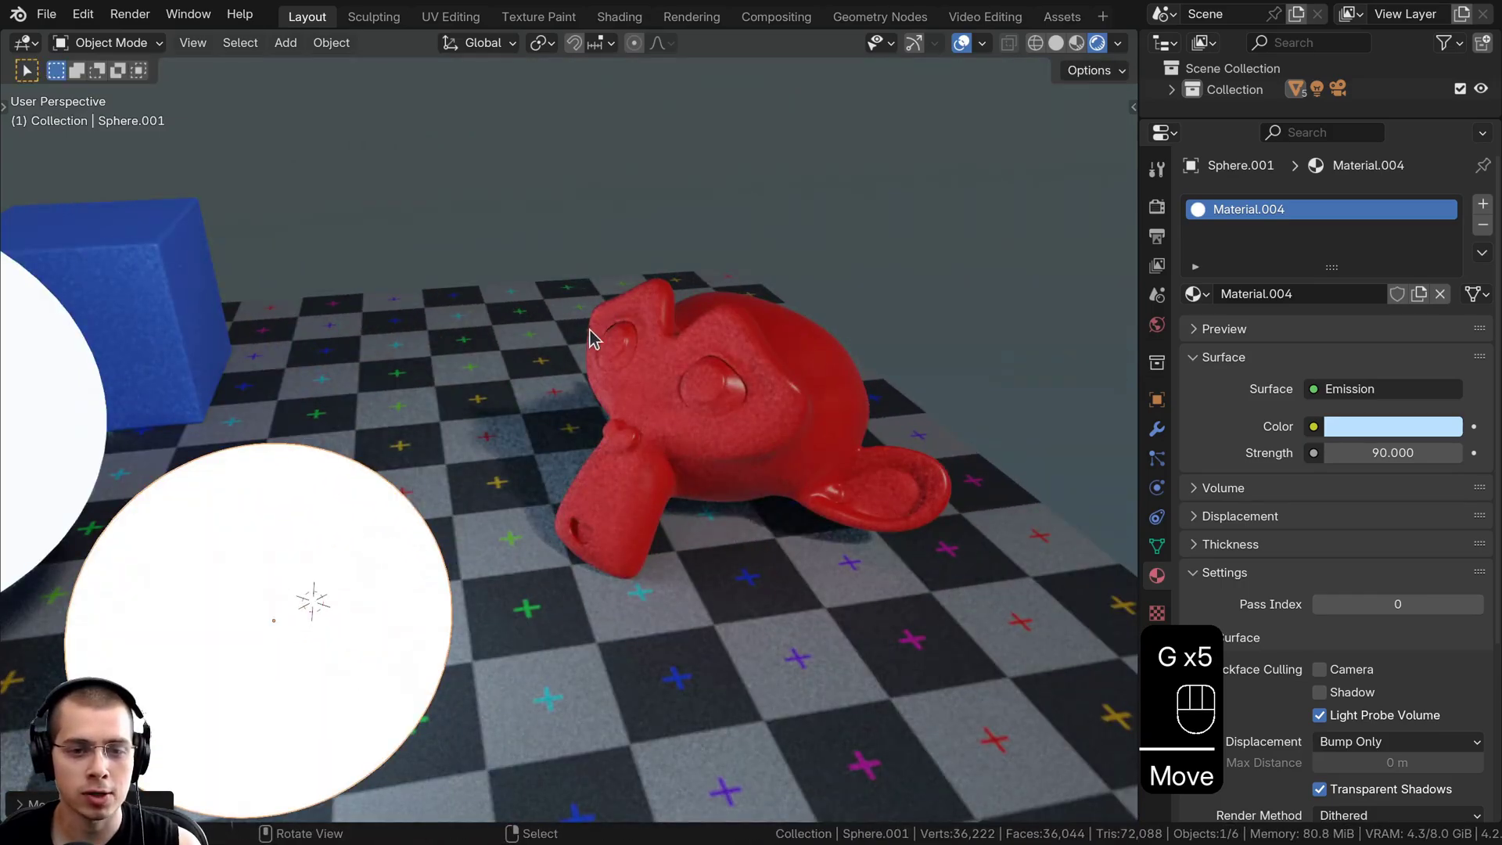
pyautogui.scroll(-5, 626, 348)
pyautogui.moveTo(520, 383); pyautogui.dragTo(602, 426, button='middle')
pyautogui.scroll(2, 674, 411)
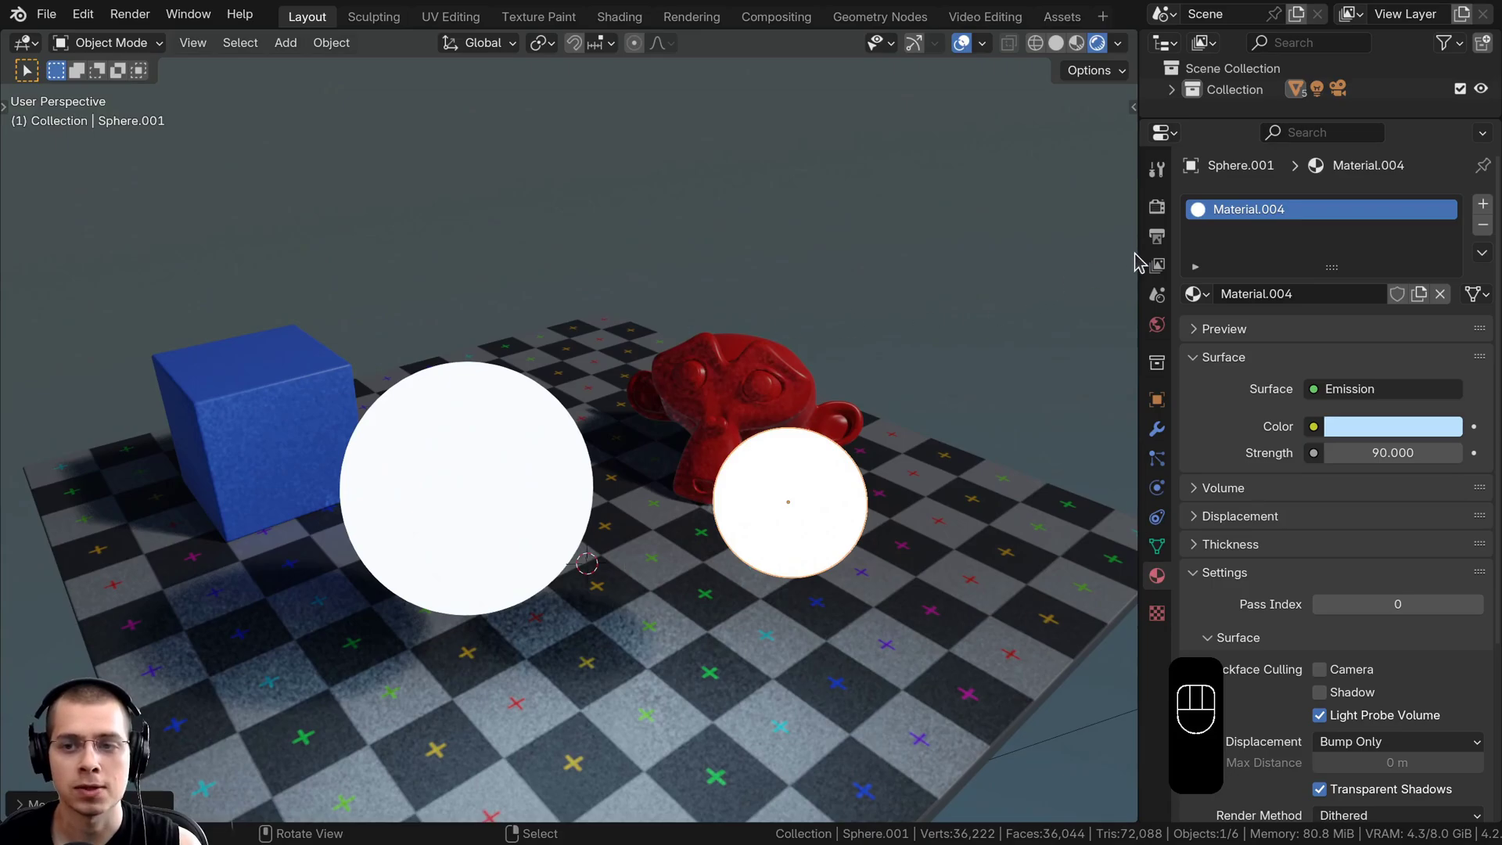
# - Split the 3D viewport vertically and turn the new area into a Compositor with nodes enabled and its sidebar hidden
pyautogui.moveTo(1140, 35)
pyautogui.mouseDown()
pyautogui.moveTo(1263, 35)
pyautogui.moveTo(1220, 94)
pyautogui.moveTo(586, 227)
pyautogui.mouseUp()
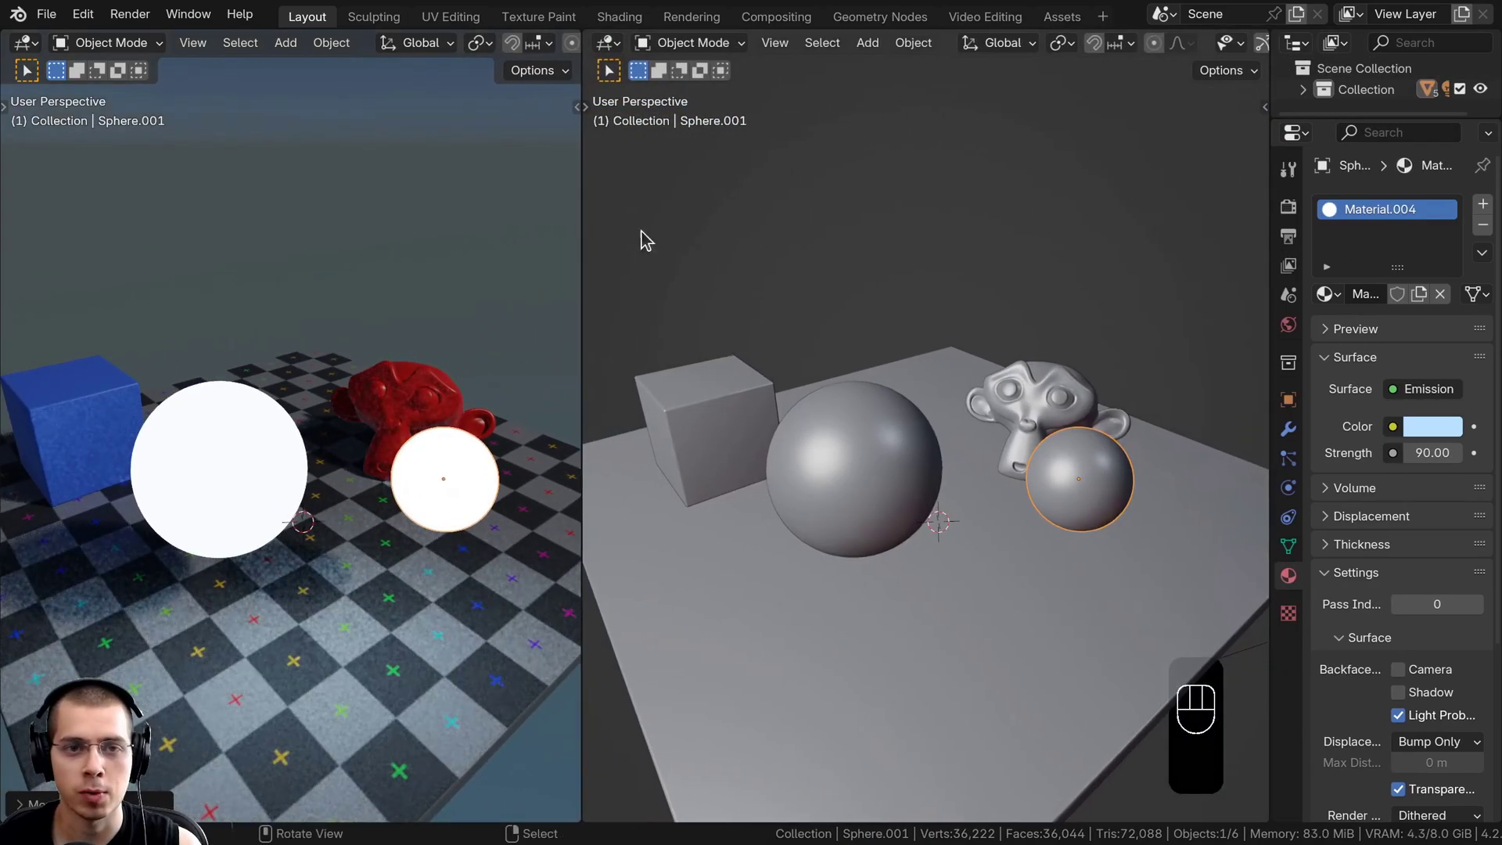
pyautogui.click(607, 44)
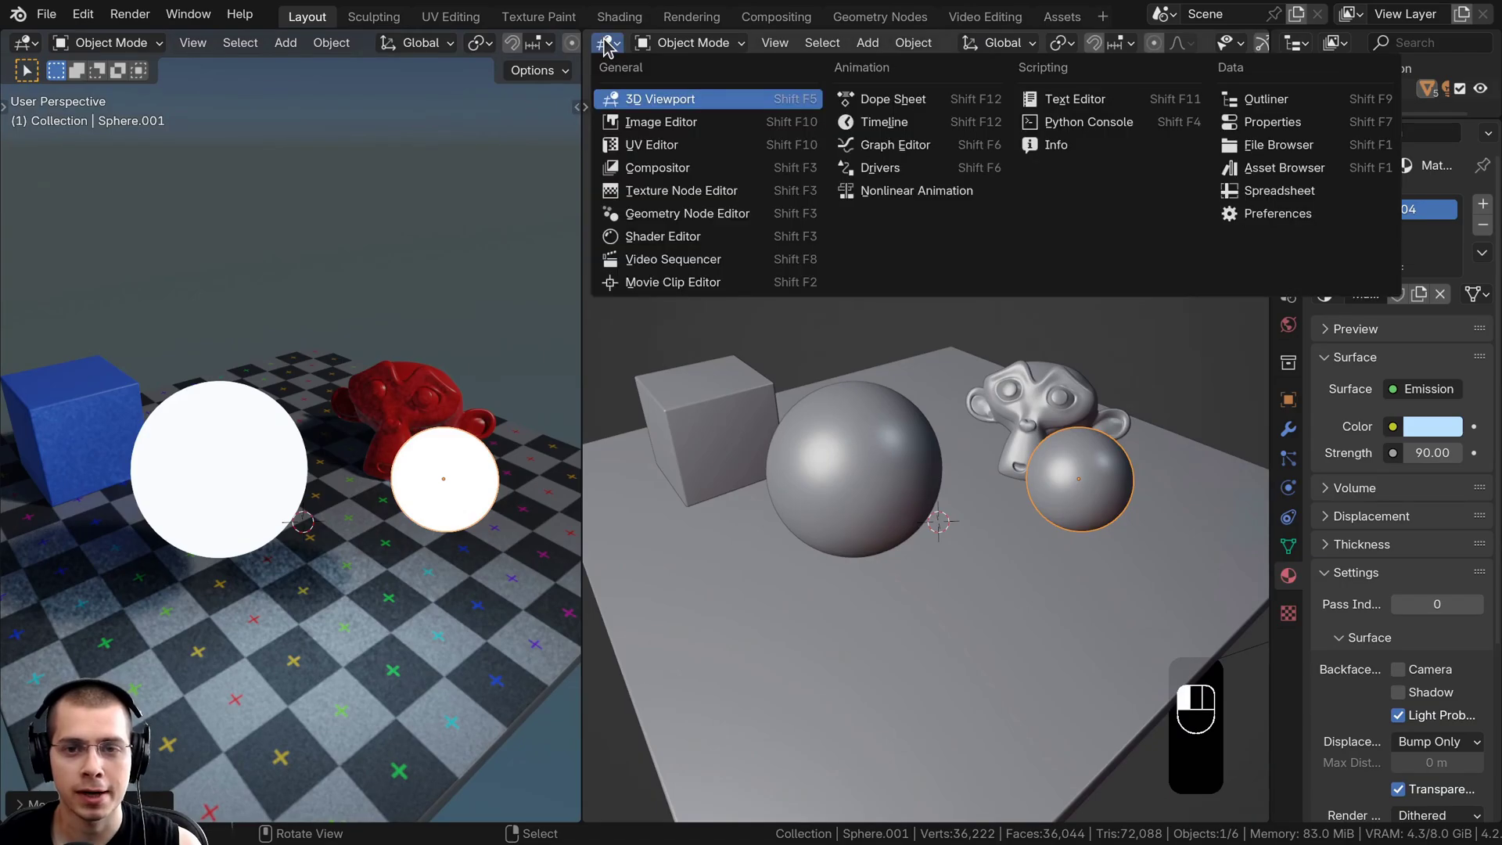
pyautogui.click(649, 169)
pyautogui.press('Home')
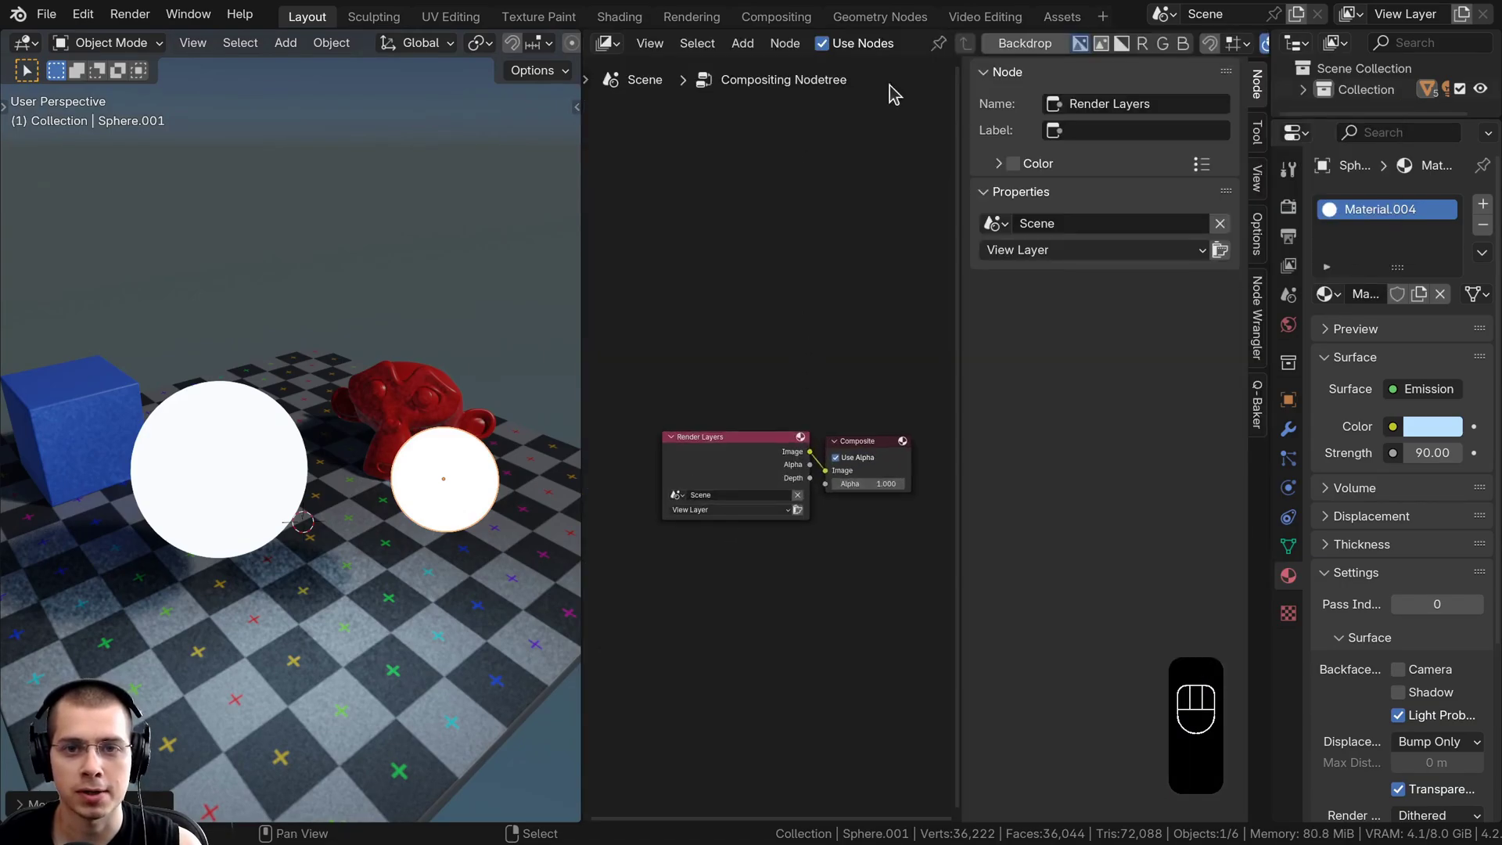
pyautogui.press('n')
pyautogui.click(822, 45)
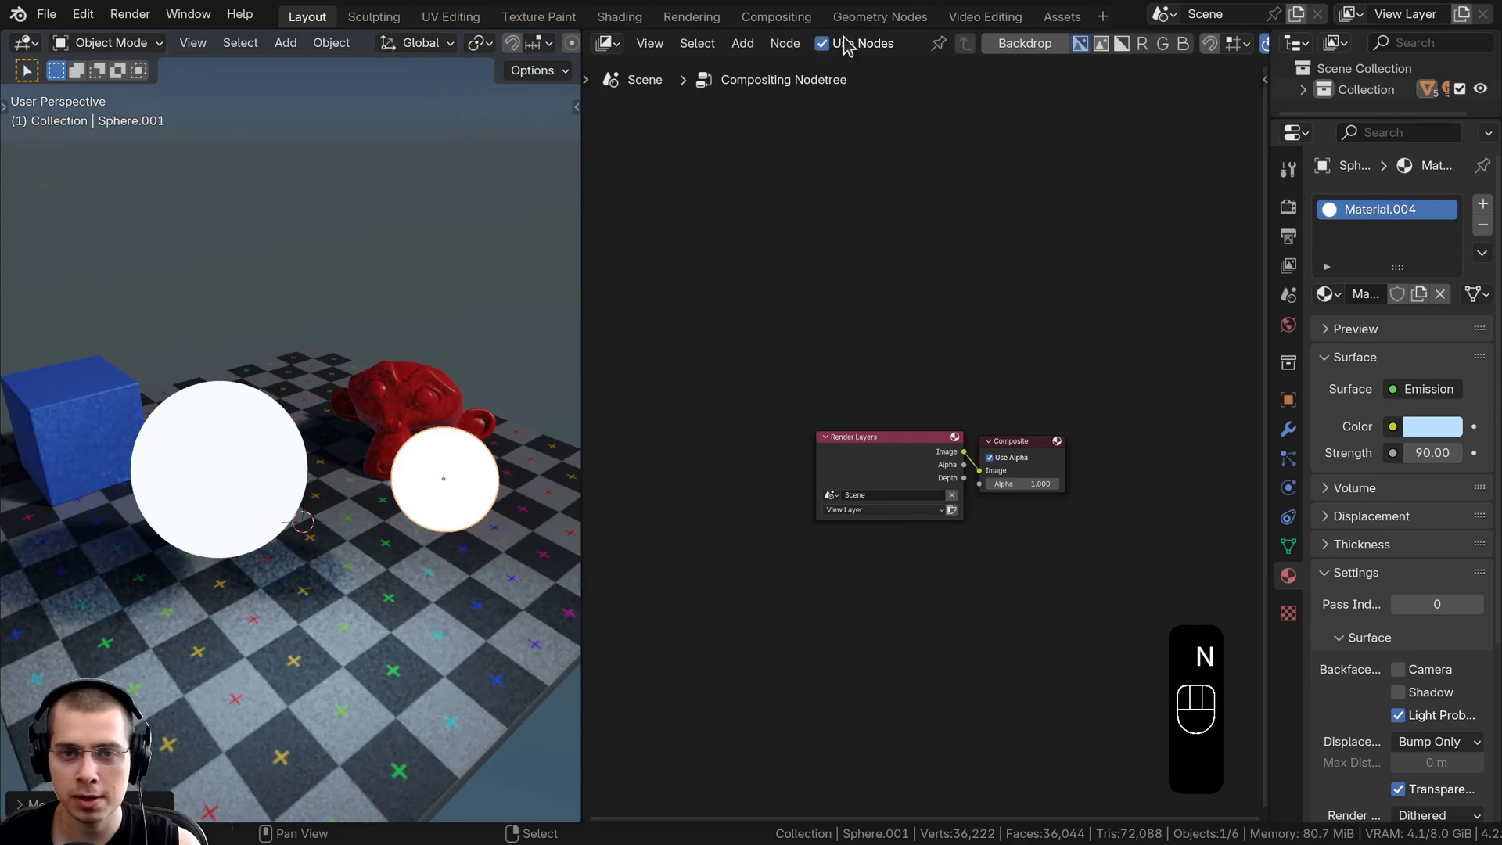
# - Add a Glare node between the Render Layers and Composite nodes and space the nodes out
pyautogui.scroll(2, 885, 437)
pyautogui.moveTo(885, 436); pyautogui.dragTo(856, 428)
pyautogui.hotkey('shift', 'a')
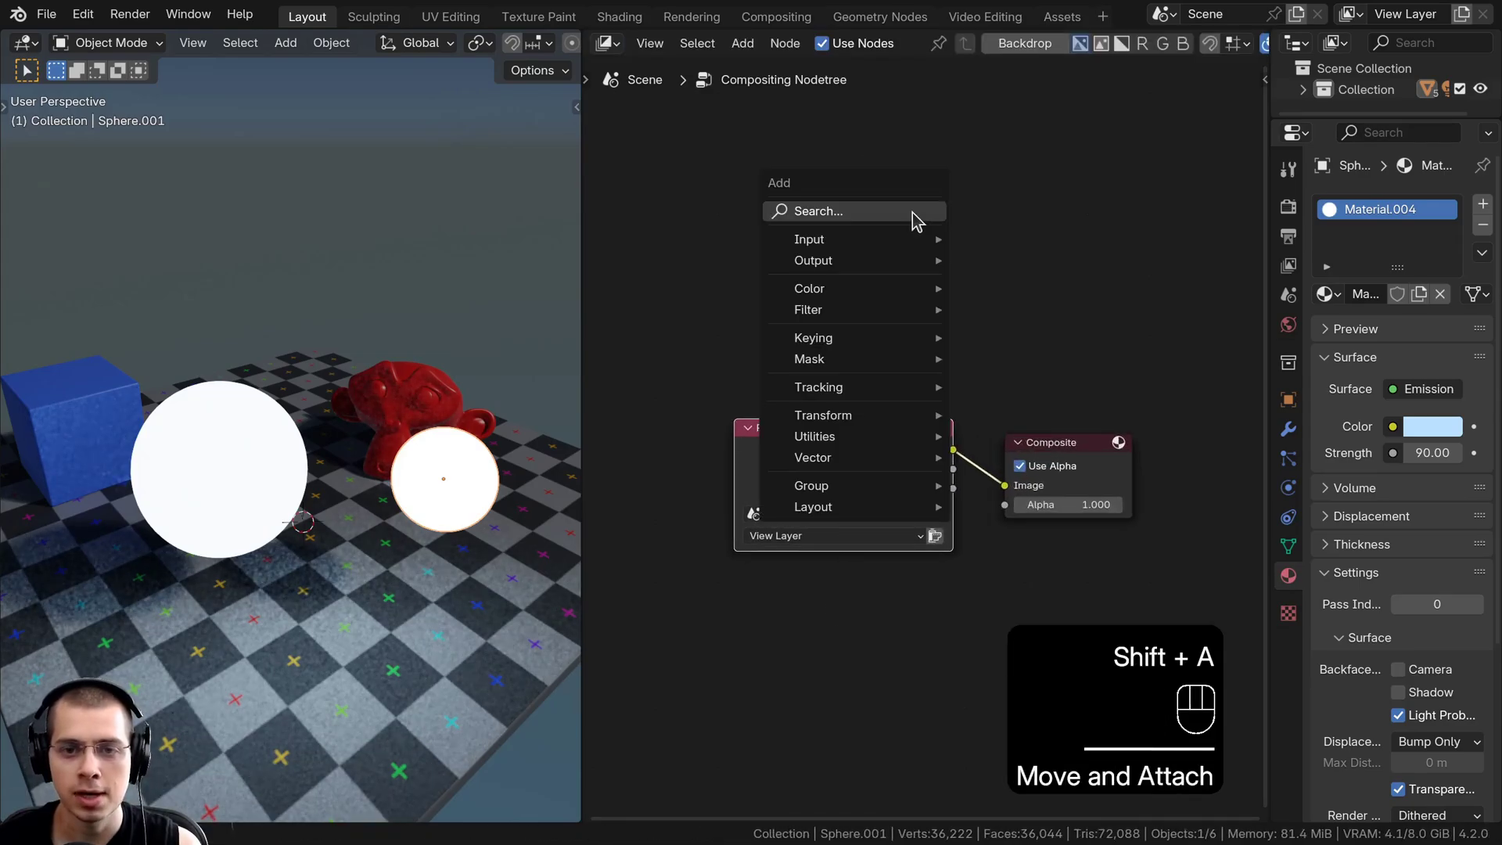
pyautogui.click(913, 211)
pyautogui.write('gl')
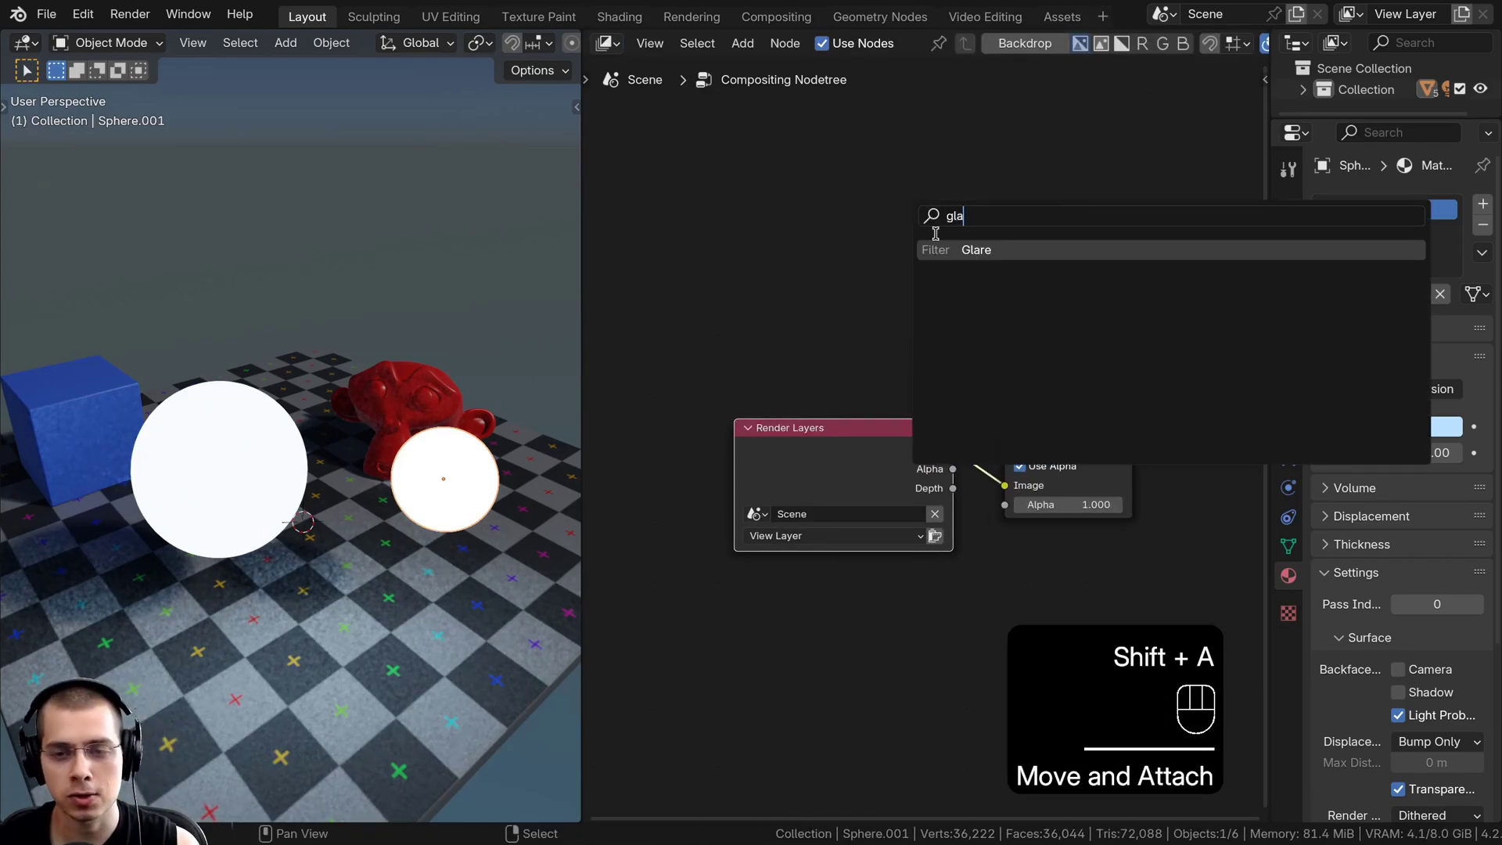
pyautogui.write('a')
pyautogui.click(958, 250)
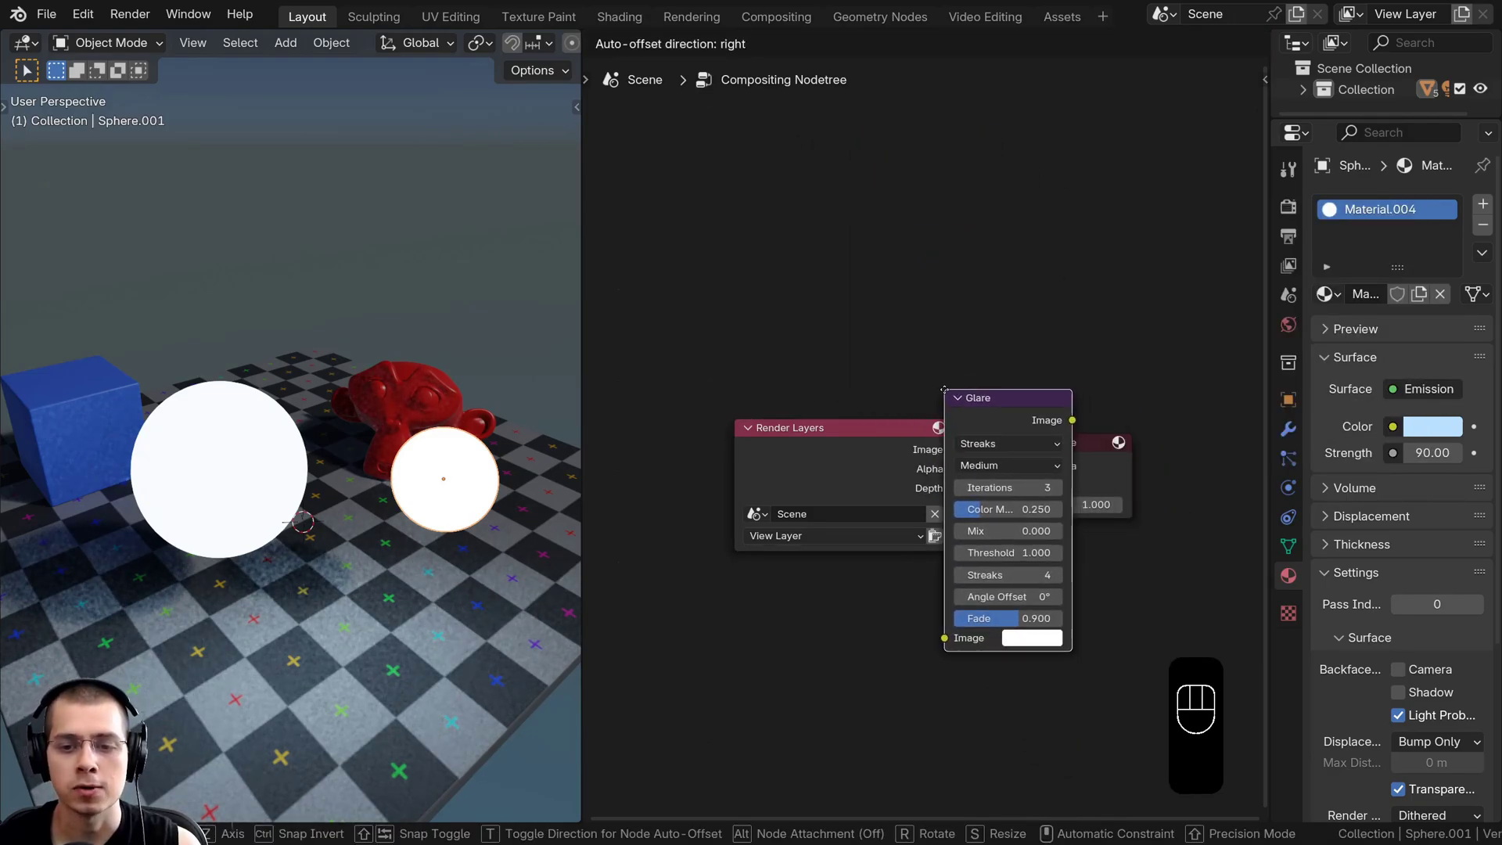
pyautogui.click(945, 389)
pyautogui.press('Home')
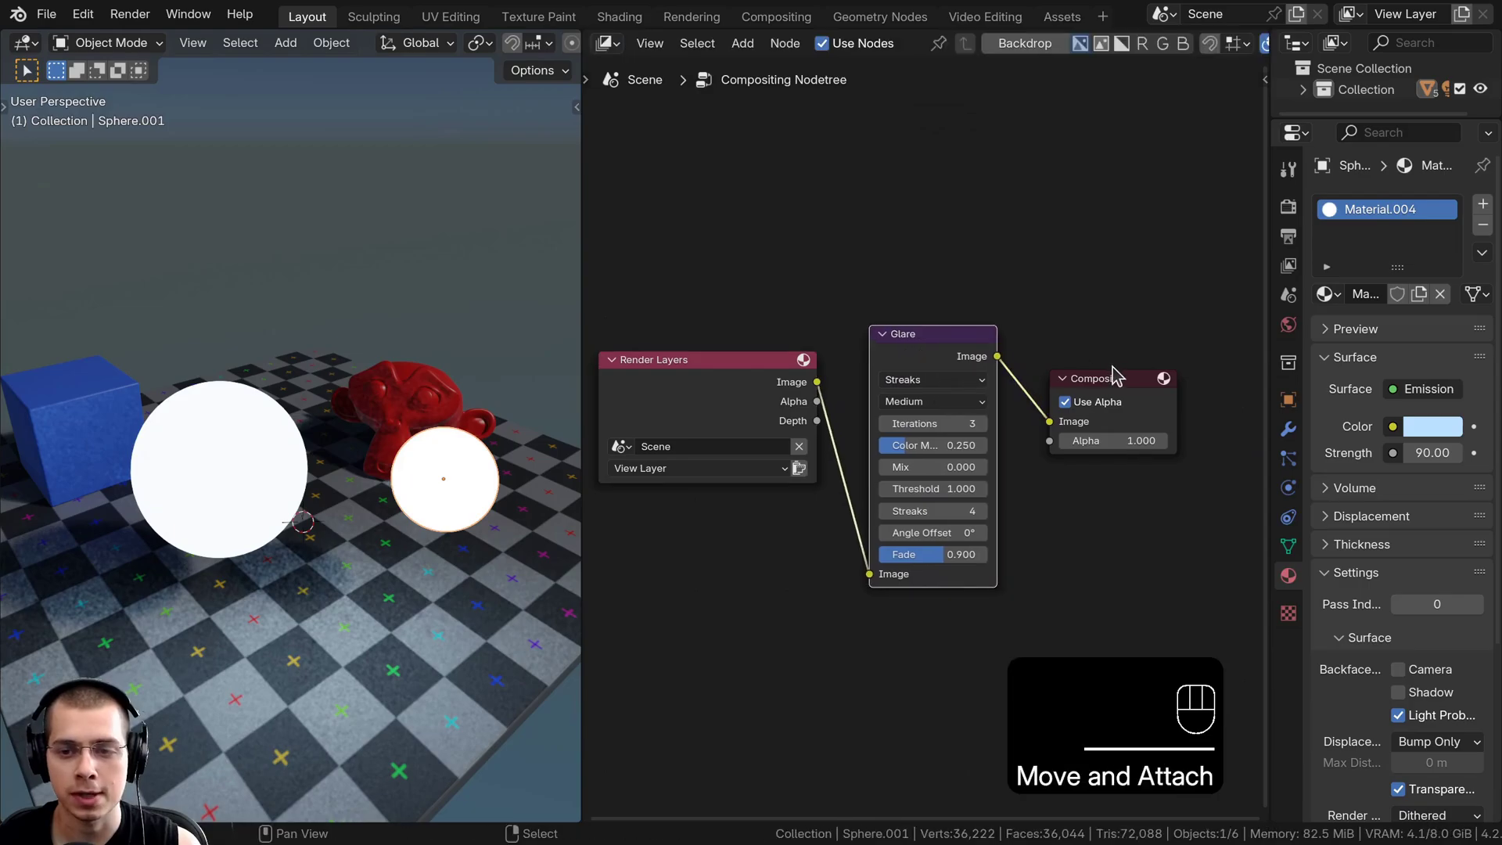
pyautogui.moveTo(1114, 376); pyautogui.dragTo(1125, 393)
pyautogui.moveTo(1085, 341); pyautogui.dragTo(1093, 366, button='middle')
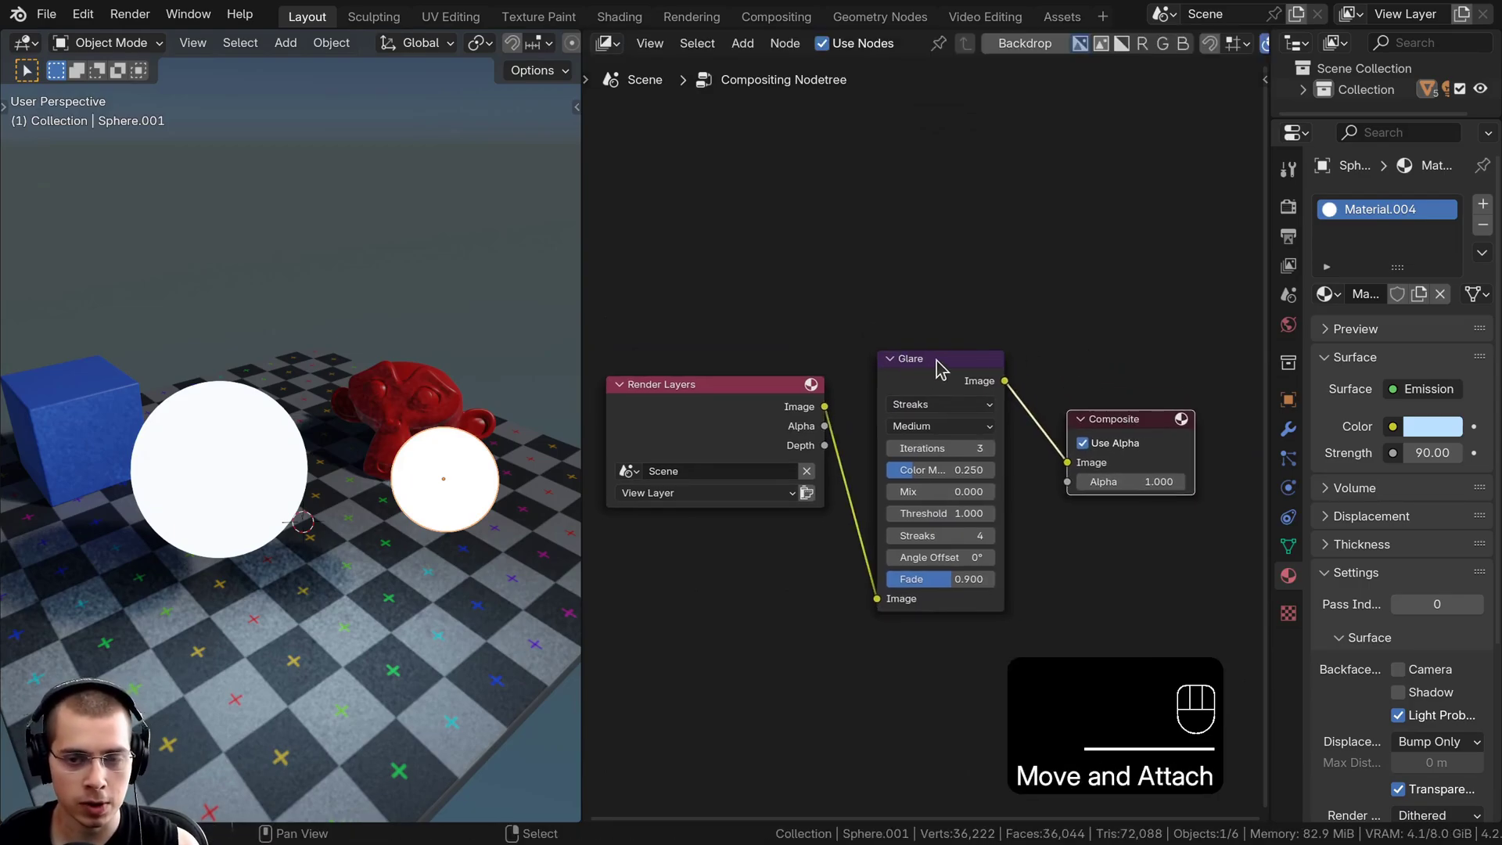
# - Link a Viewer node to the Glare output and place it above the Composite node
pyautogui.keyDown('ctrl'); pyautogui.keyDown('shift'); pyautogui.click(973, 371); pyautogui.keyUp('shift'); pyautogui.keyUp('ctrl')
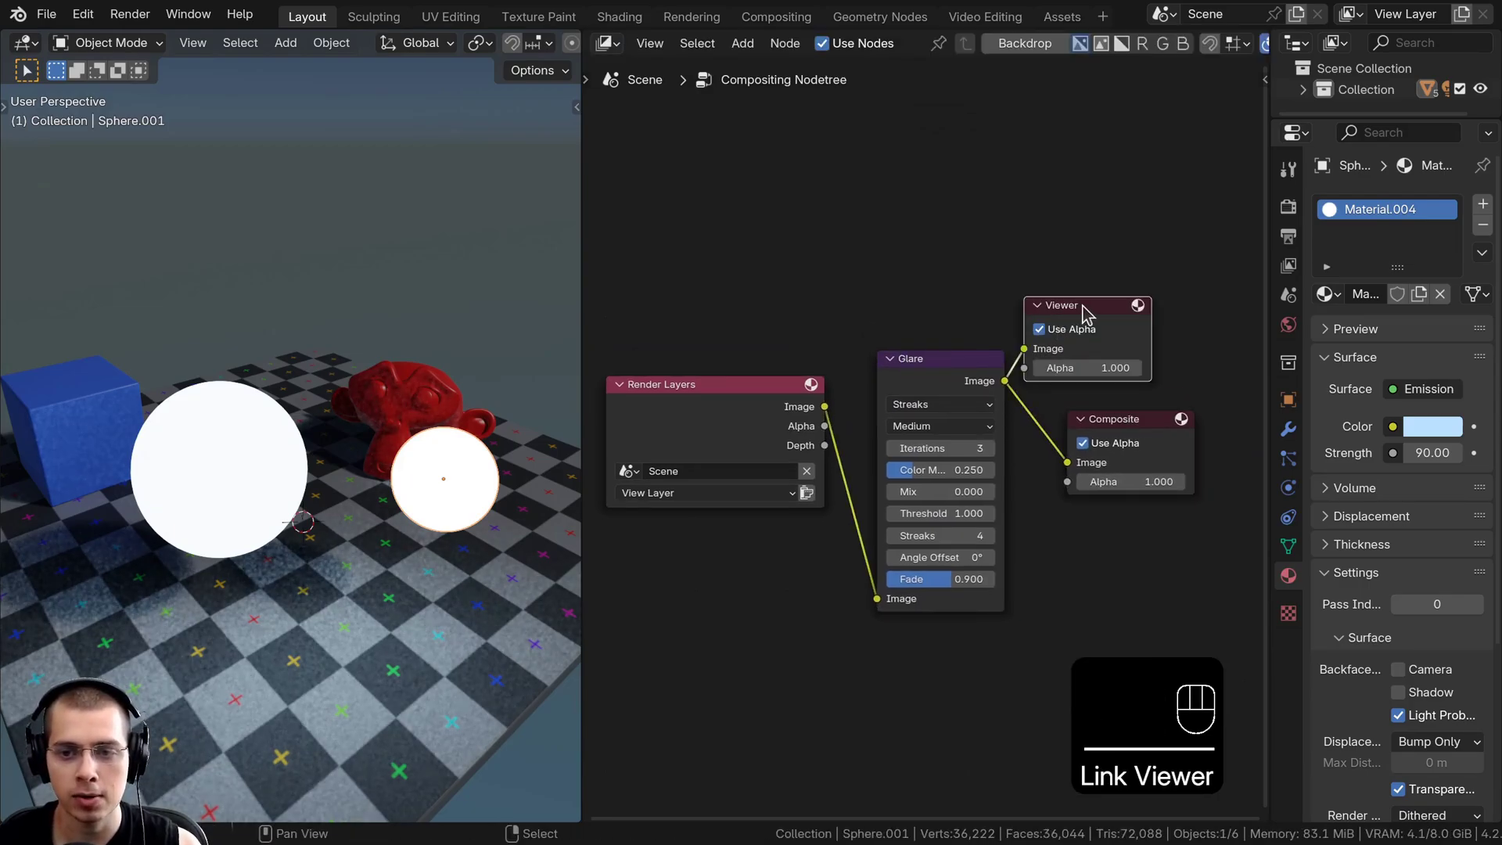
pyautogui.moveTo(1082, 306); pyautogui.dragTo(1115, 305)
pyautogui.moveTo(322, 343)
pyautogui.mouseDown(button='middle')
pyautogui.moveTo(335, 337)
pyautogui.moveTo(322, 325)
pyautogui.mouseUp(button='middle')
pyautogui.moveTo(989, 389); pyautogui.dragTo(988, 393, button='middle')
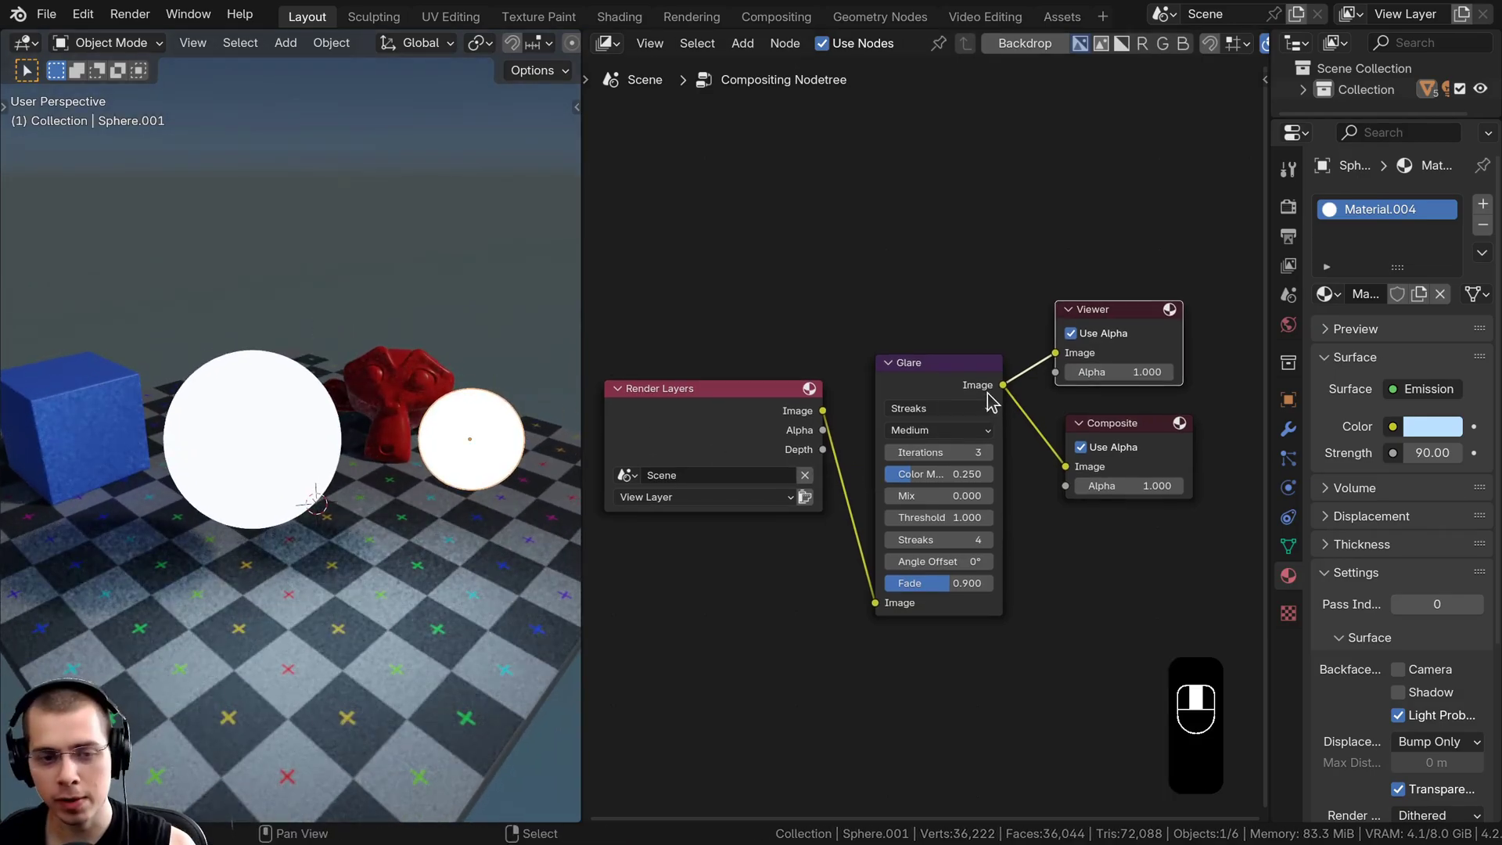
# - Render the current frame, examine the glare around both spheres, and return to the compositor nodes
pyautogui.press('F12')
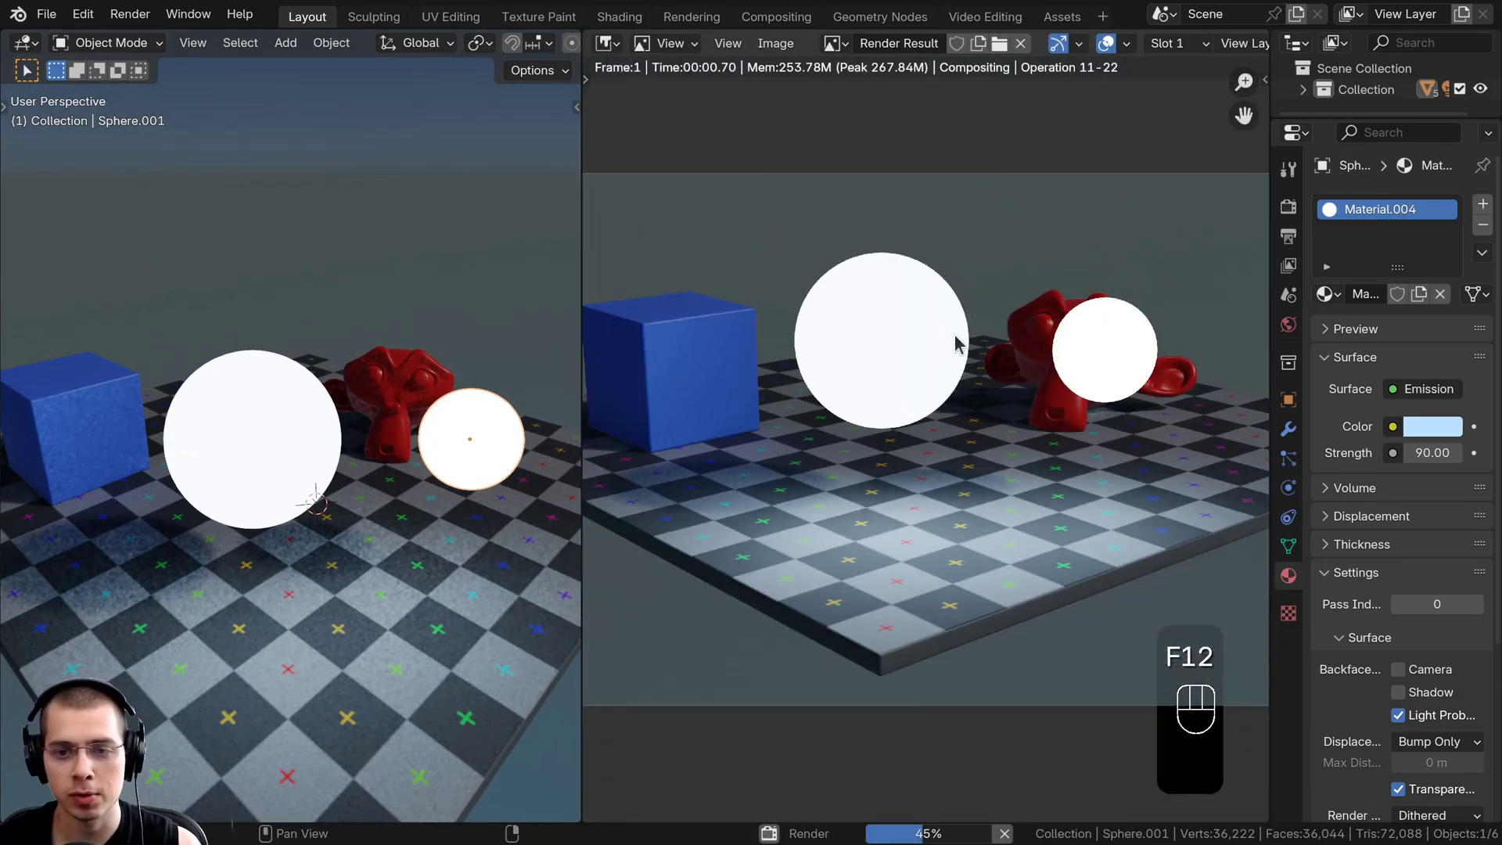
pyautogui.scroll(4, 941, 327)
pyautogui.scroll(-4, 940, 334)
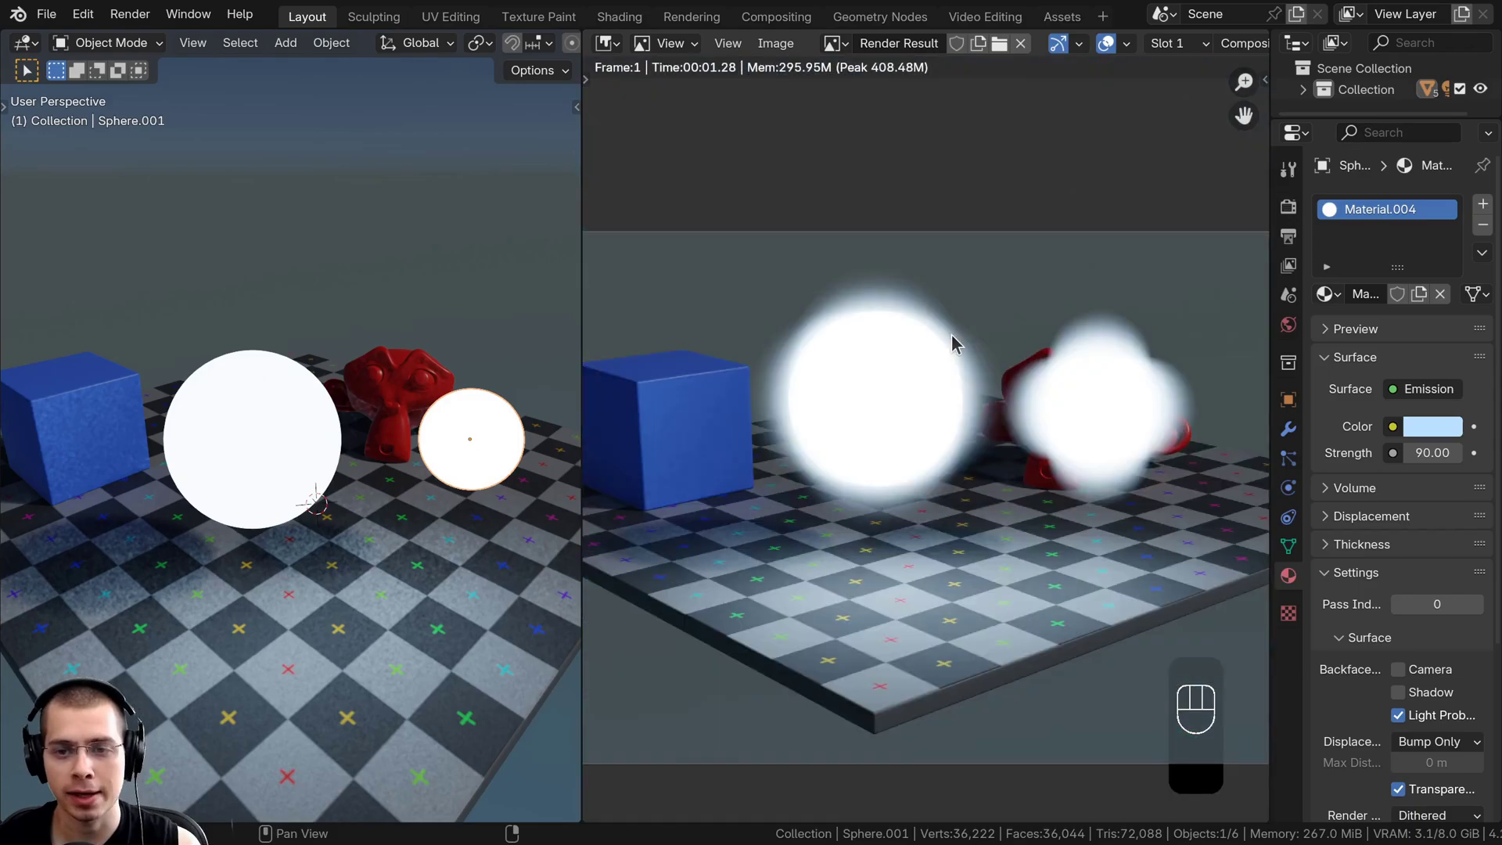
pyautogui.moveTo(887, 376); pyautogui.dragTo(890, 333, button='middle')
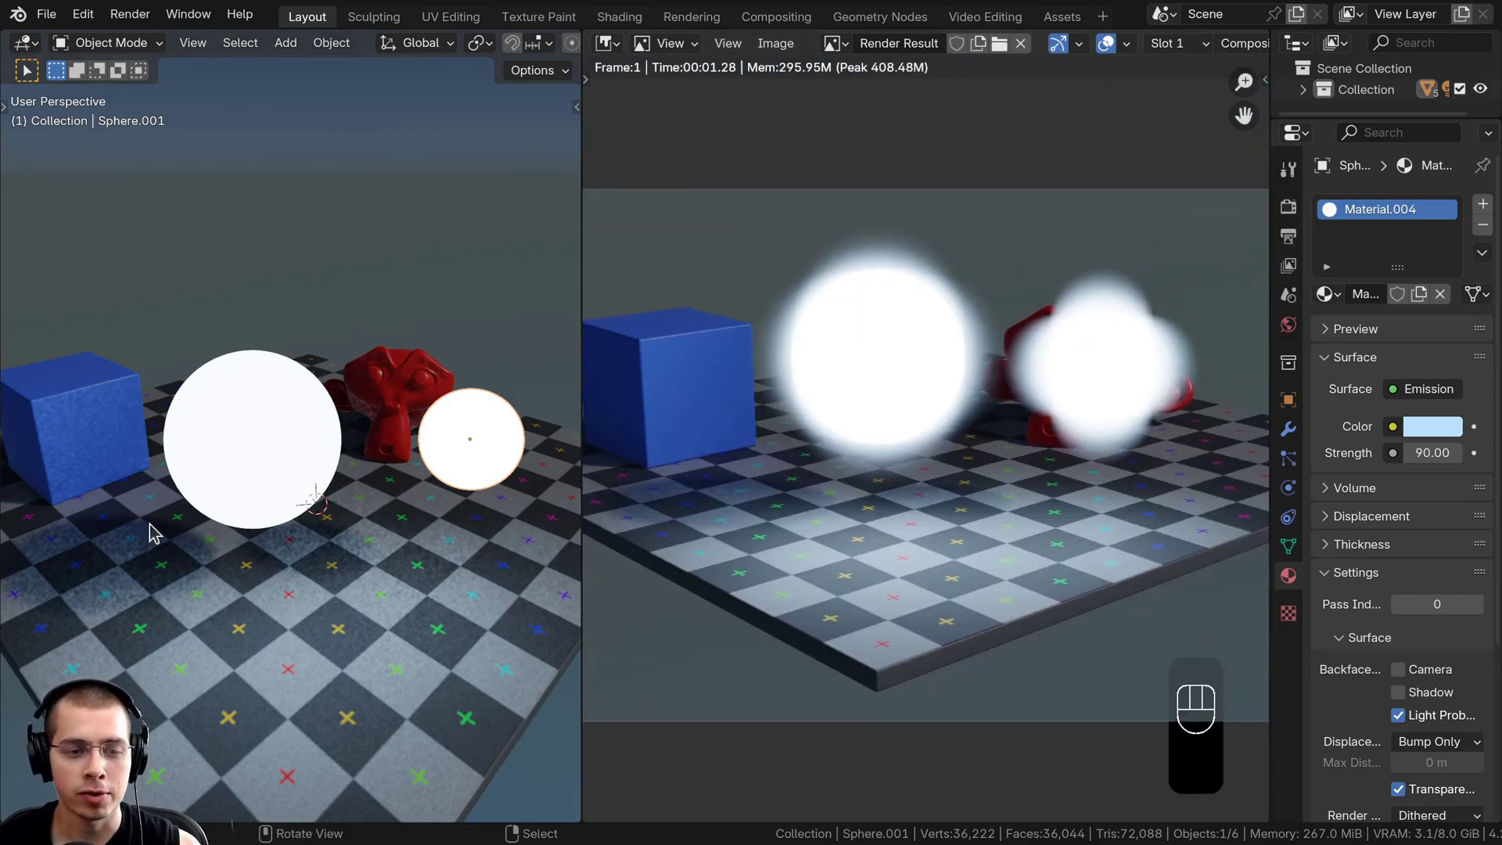
pyautogui.scroll(-2, 392, 261)
pyautogui.moveTo(243, 410)
pyautogui.mouseDown(button='middle')
pyautogui.moveTo(234, 382)
pyautogui.moveTo(262, 460)
pyautogui.moveTo(257, 398)
pyautogui.mouseUp(button='middle')
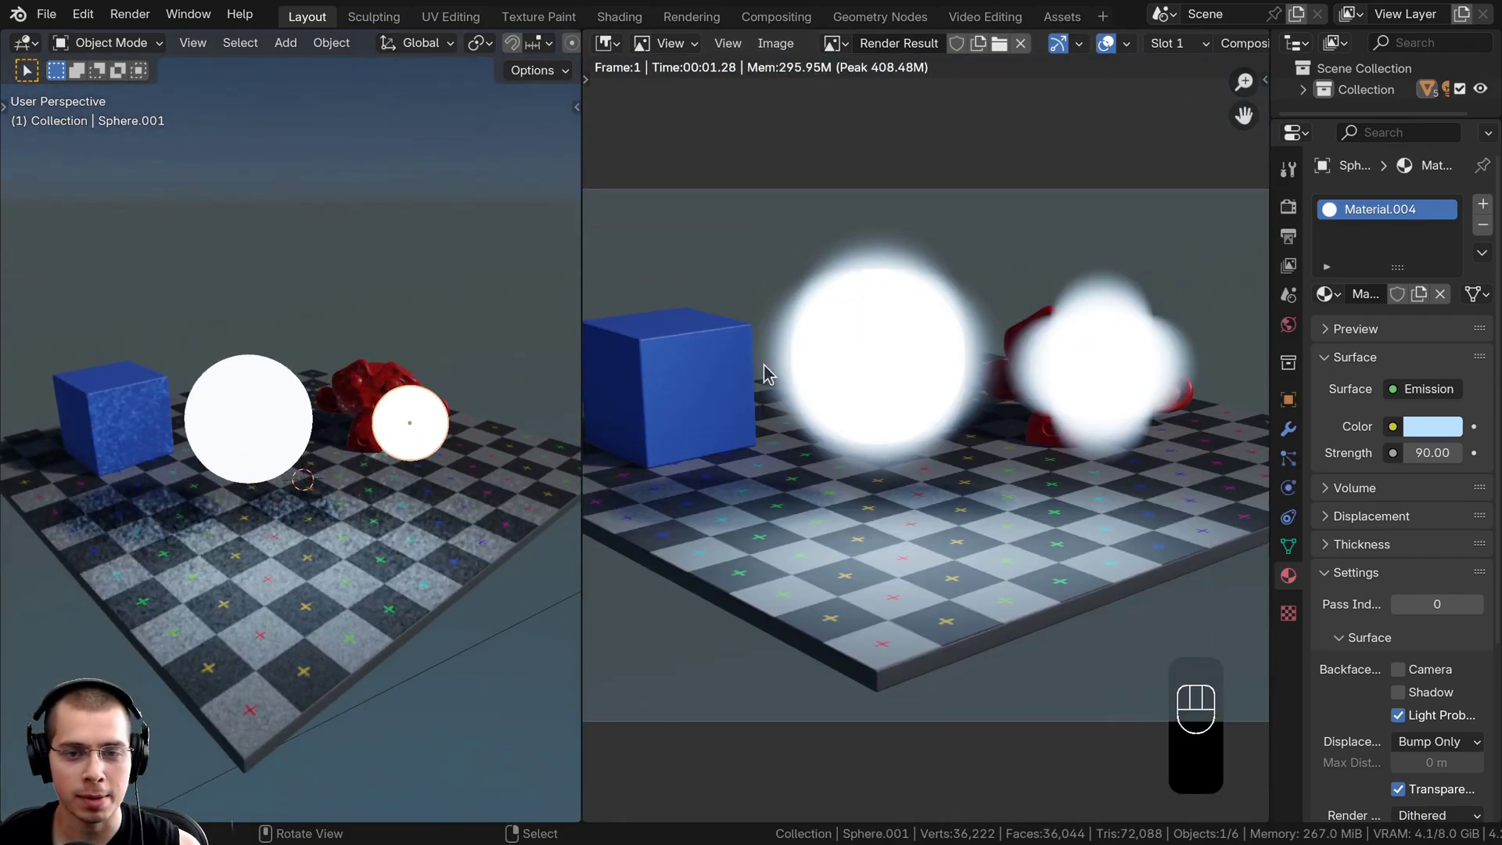
pyautogui.moveTo(859, 316); pyautogui.dragTo(869, 318, button='middle')
pyautogui.press('Escape')
pyautogui.press('Escape')
# - Enlarge the 3D viewport and set its Compositor shading option to Camera
pyautogui.moveTo(583, 385); pyautogui.dragTo(753, 352)
pyautogui.scroll(-5, 509, 82)
pyautogui.scroll(-3, 513, 45)
pyautogui.scroll(5, 561, 234)
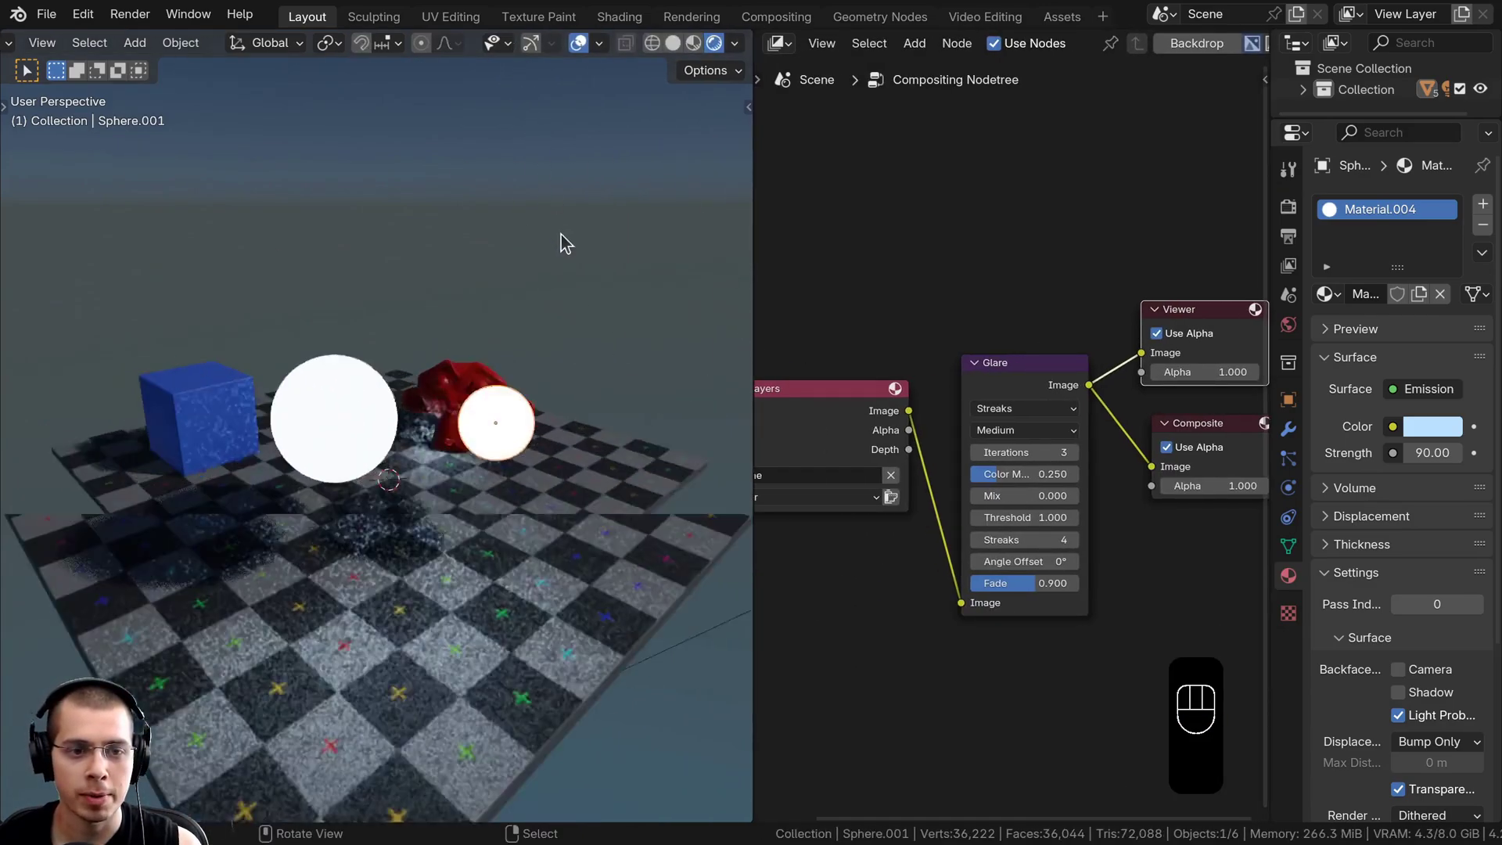
pyautogui.click(737, 45)
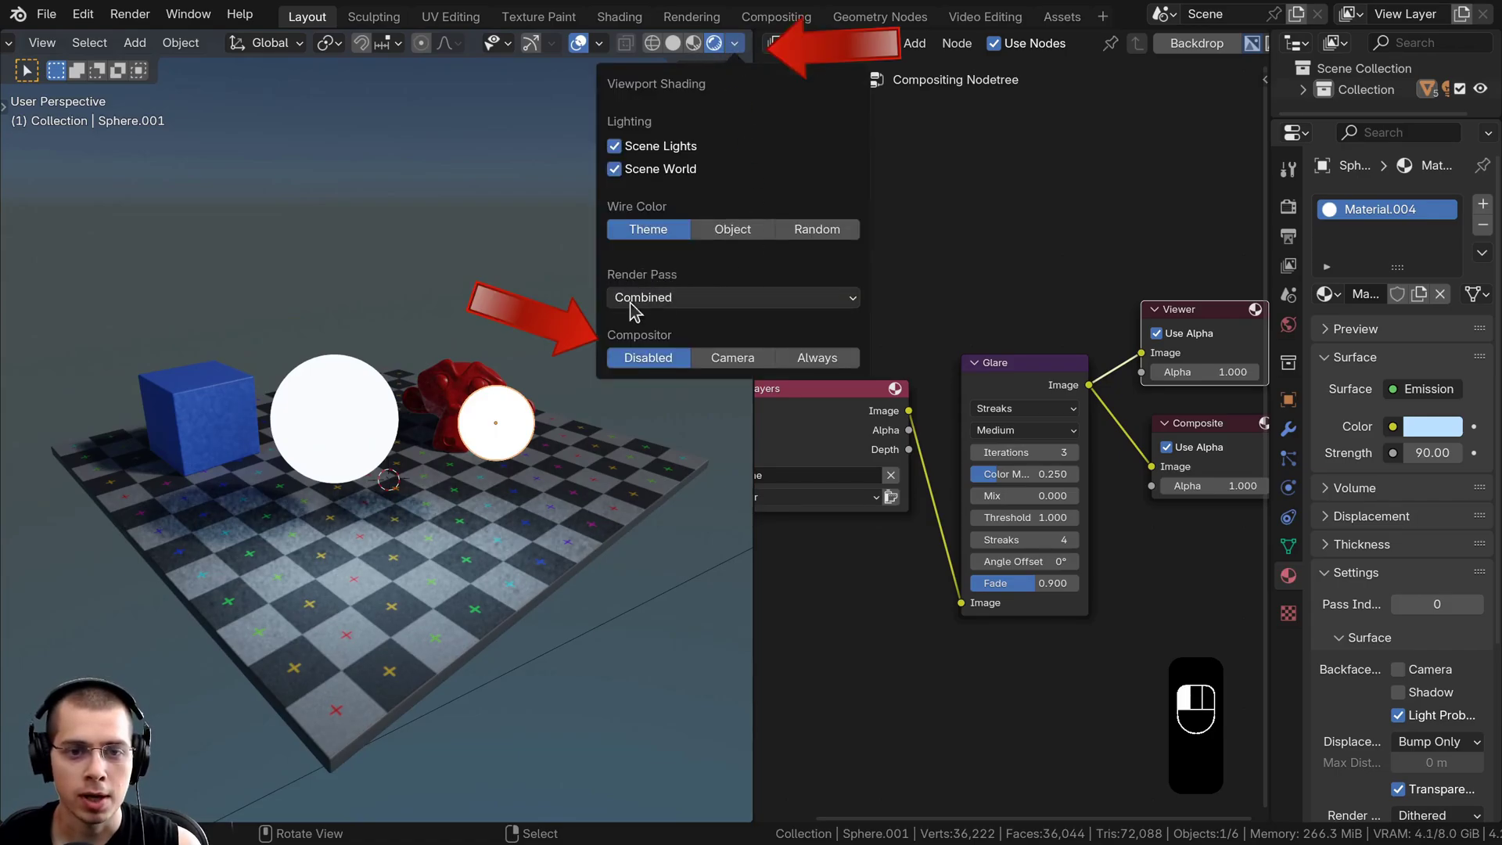
pyautogui.click(728, 357)
# - Switch the viewport to the camera view and set its Compositor shading option to Always
pyautogui.press('KP_2')
pyautogui.press('KP_1')
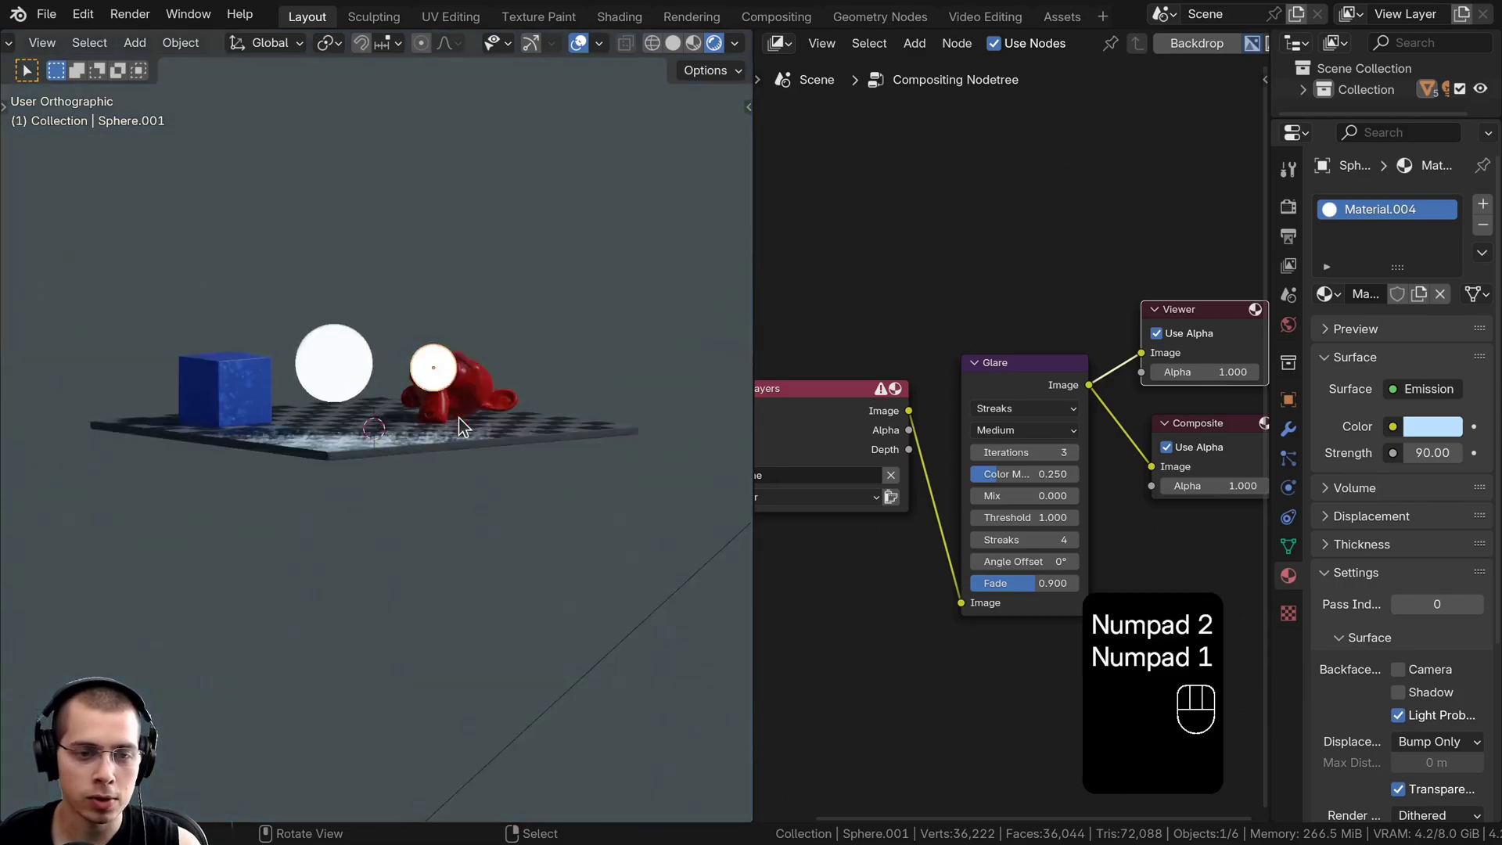
pyautogui.press('KP_0')
pyautogui.press('KP_0')
pyautogui.press('KP_0')
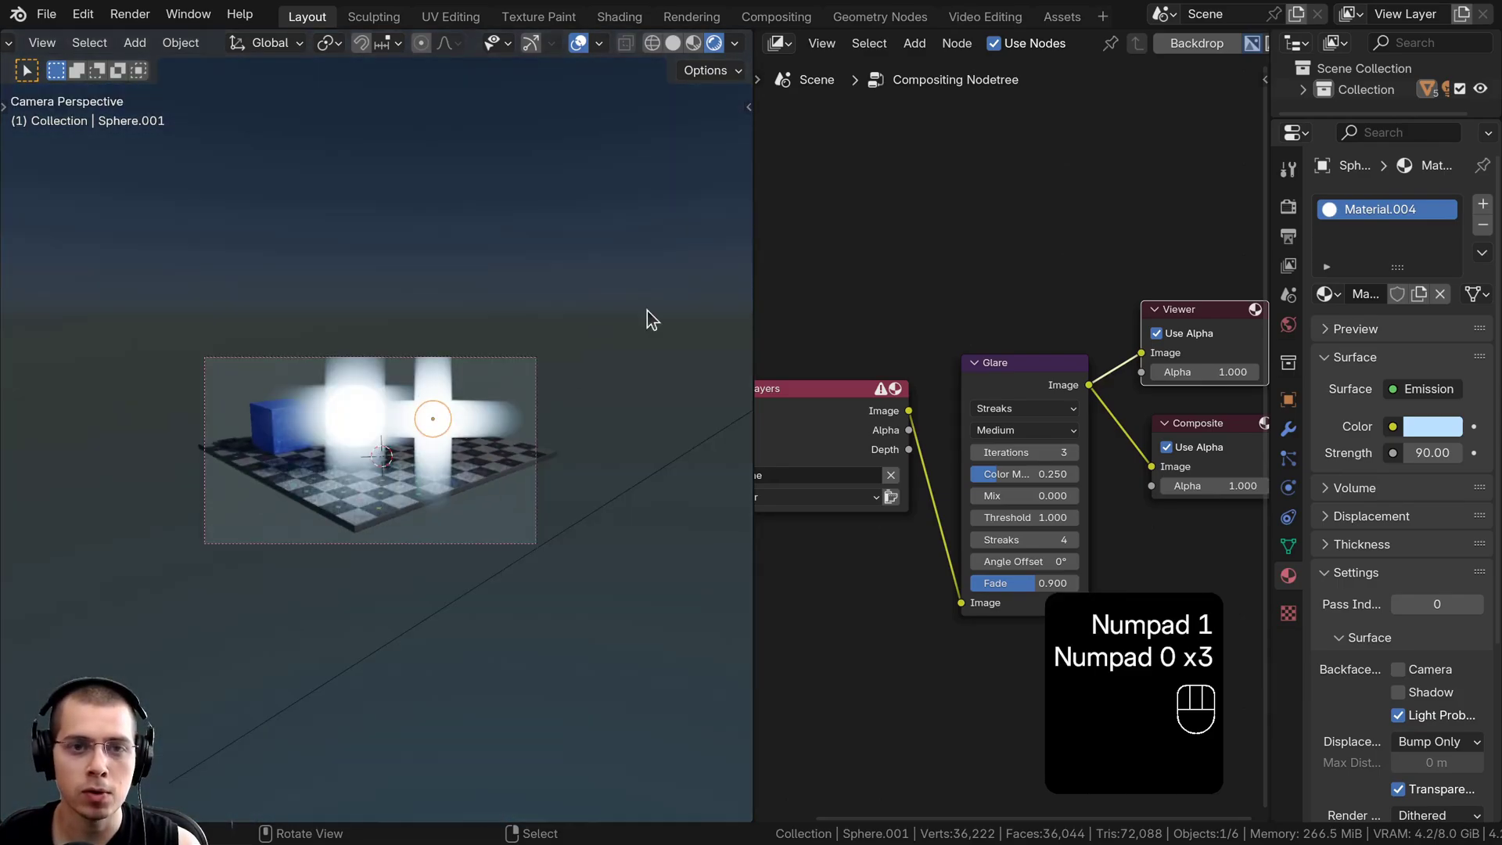
pyautogui.click(735, 43)
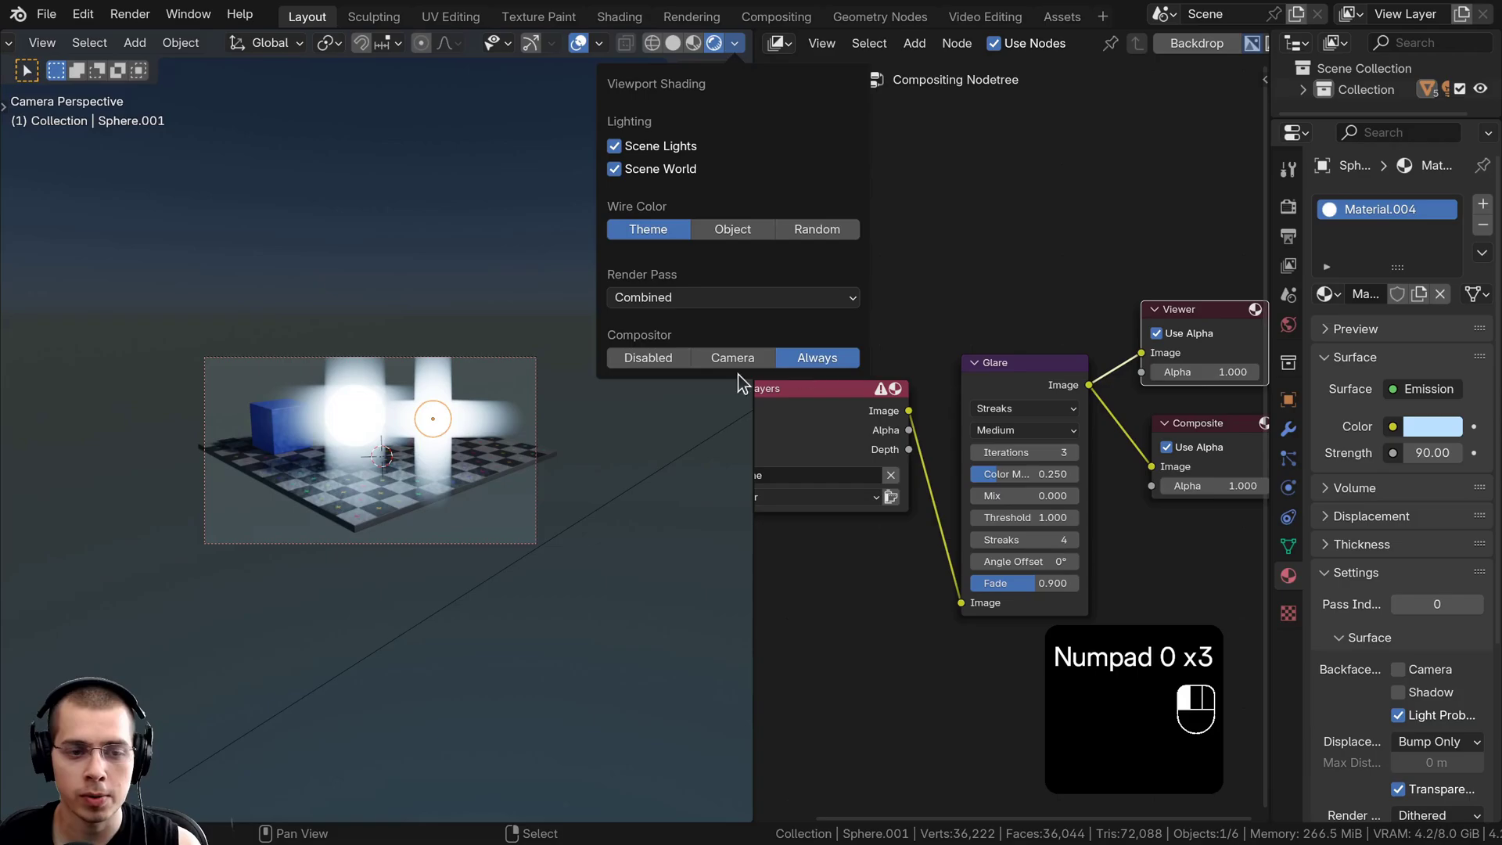
# - Set the Glare node's type to Bloom and examine the glow around both spheres outside the camera view
pyautogui.moveTo(352, 461)
pyautogui.mouseDown(button='middle')
pyautogui.moveTo(271, 498)
pyautogui.moveTo(304, 462)
pyautogui.moveTo(342, 473)
pyautogui.mouseUp(button='middle')
pyautogui.scroll(4, 303, 462)
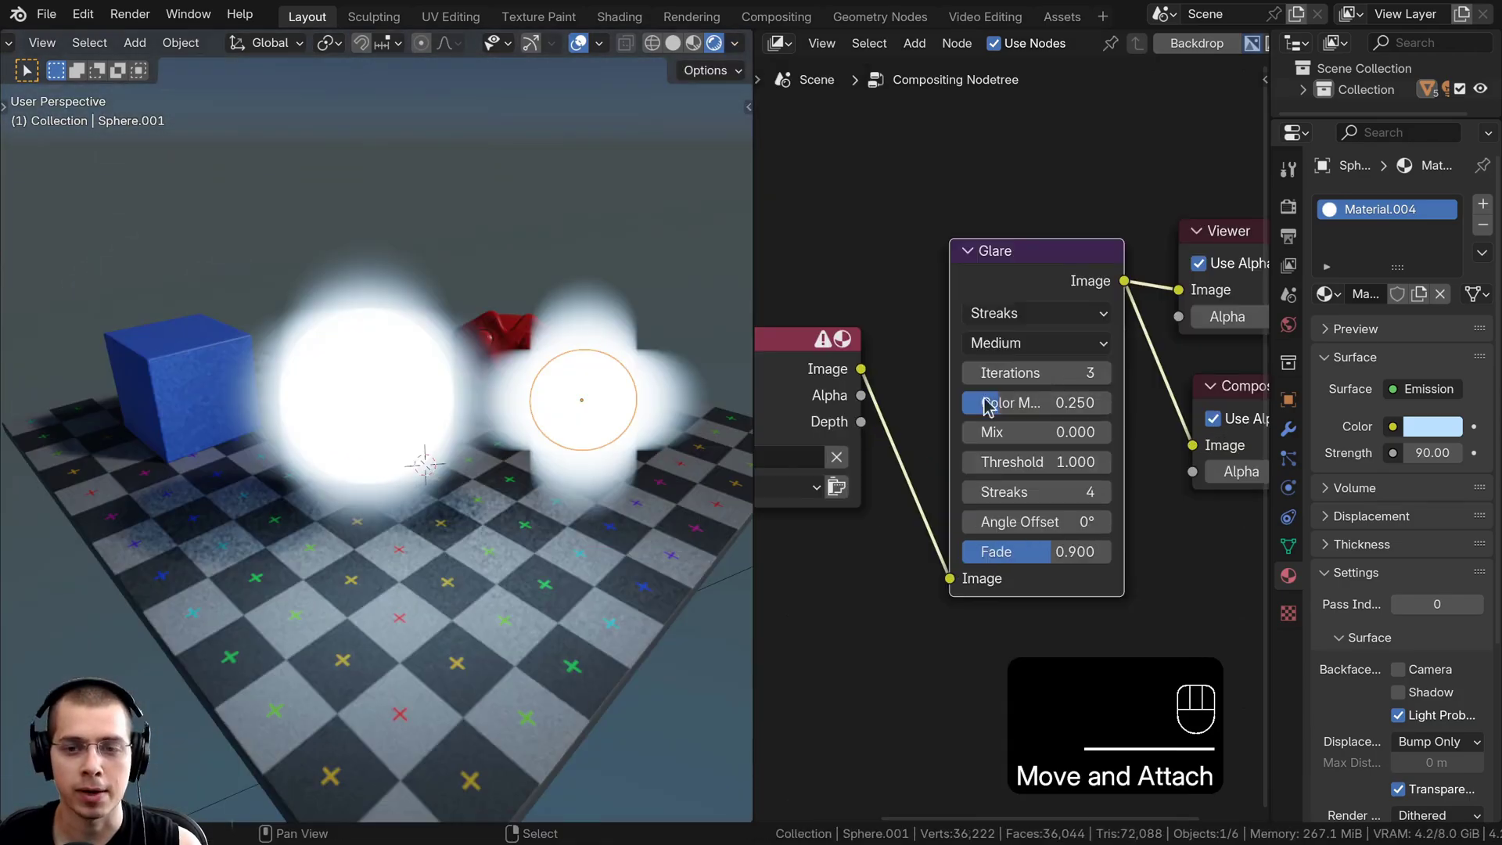
pyautogui.moveTo(999, 274); pyautogui.dragTo(987, 268)
pyautogui.scroll(2, 978, 264)
pyautogui.scroll(-1, 992, 270)
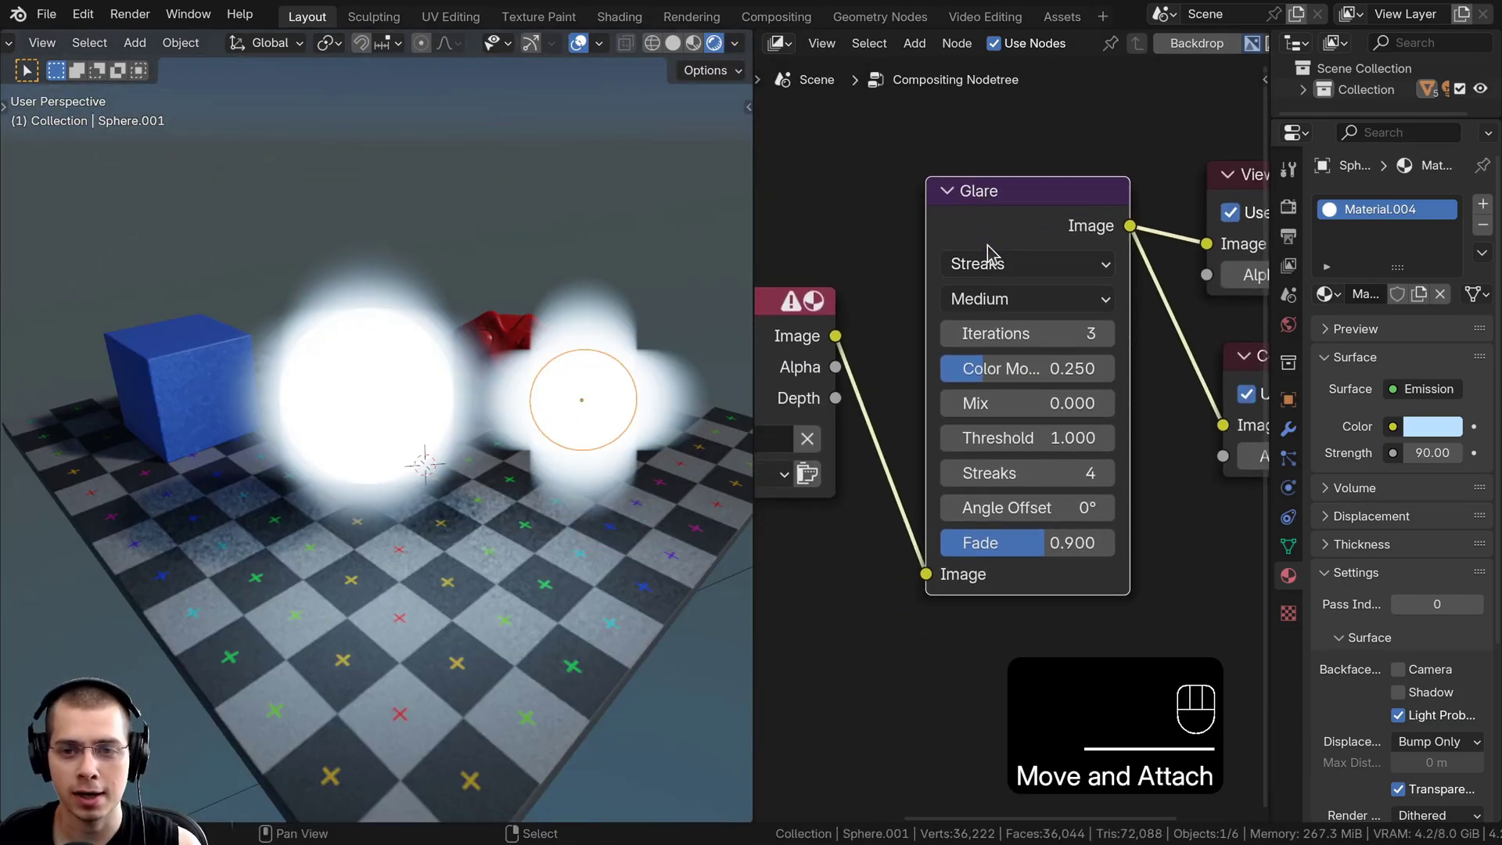
pyautogui.click(990, 264)
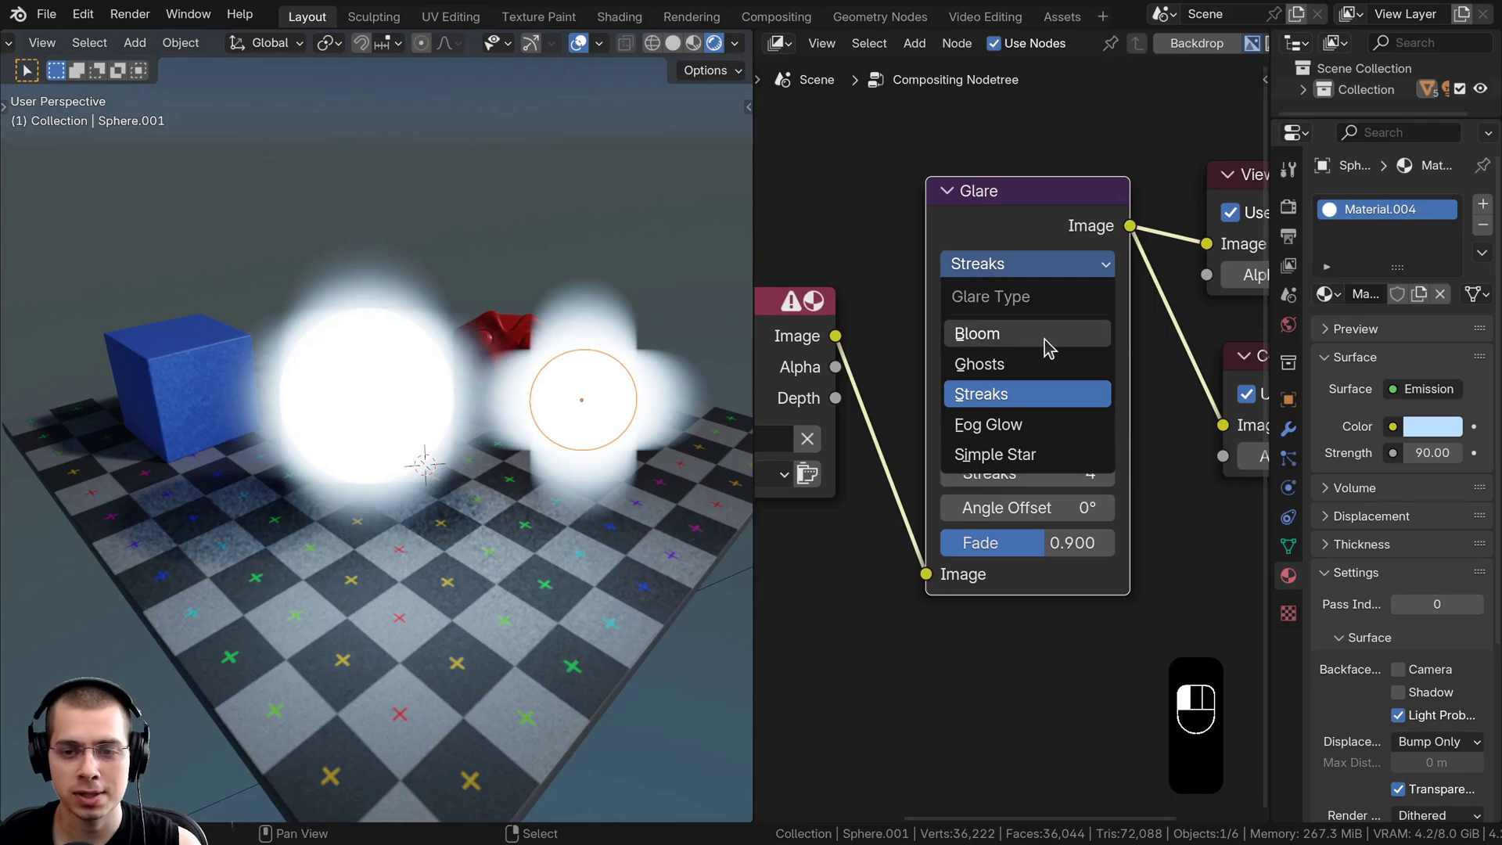
pyautogui.click(983, 335)
pyautogui.scroll(-5, 516, 345)
pyautogui.moveTo(507, 484)
pyautogui.mouseDown(button='middle')
pyautogui.moveTo(575, 473)
pyautogui.moveTo(509, 469)
pyautogui.mouseUp(button='middle')
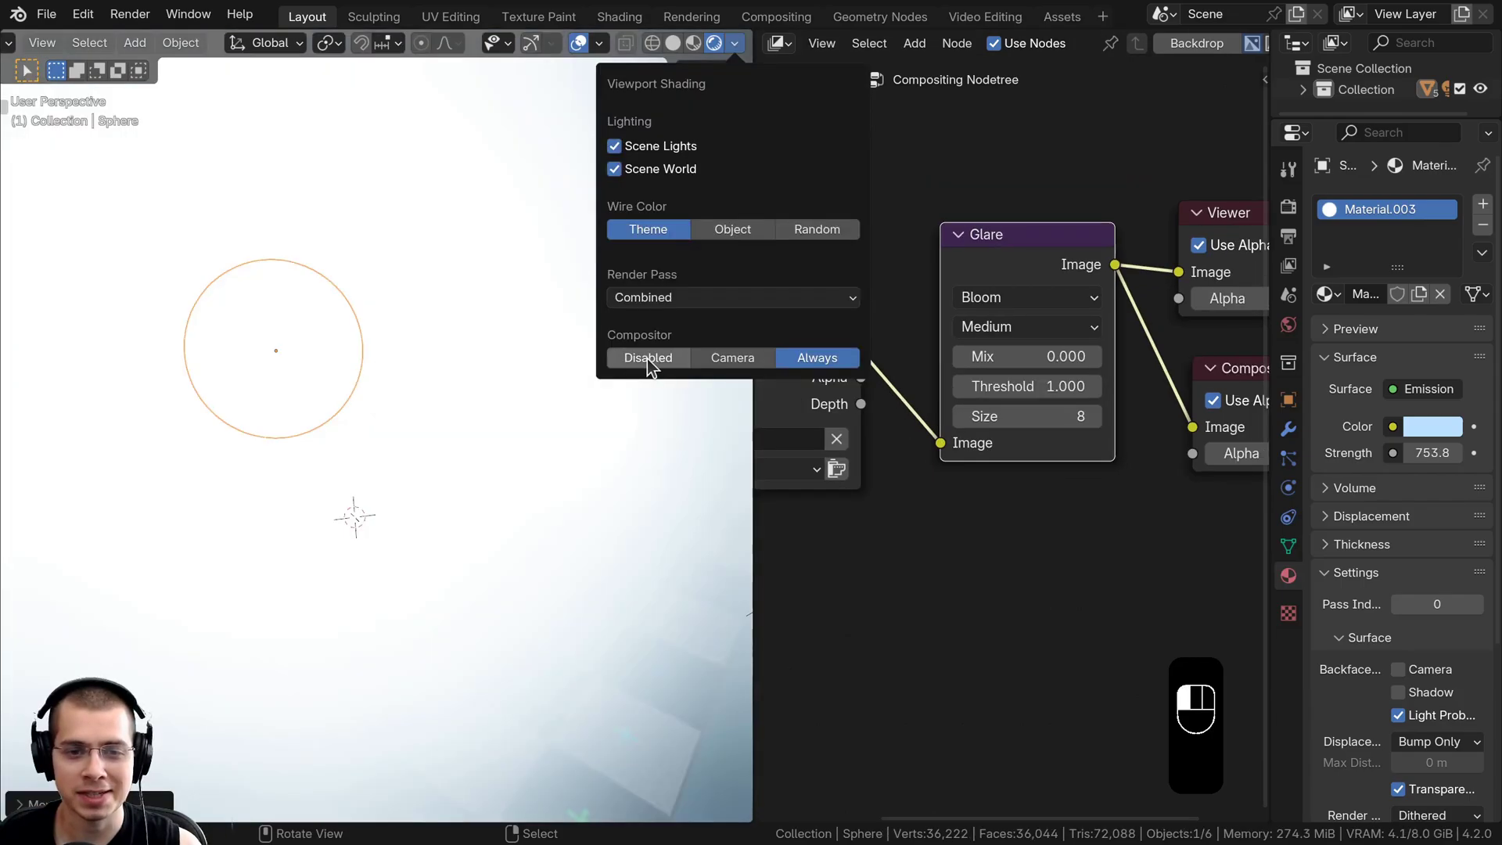
# - Disable the viewport compositor and move the dimmer glowing sphere around the scene to beside the red monkey head
pyautogui.click(646, 359)
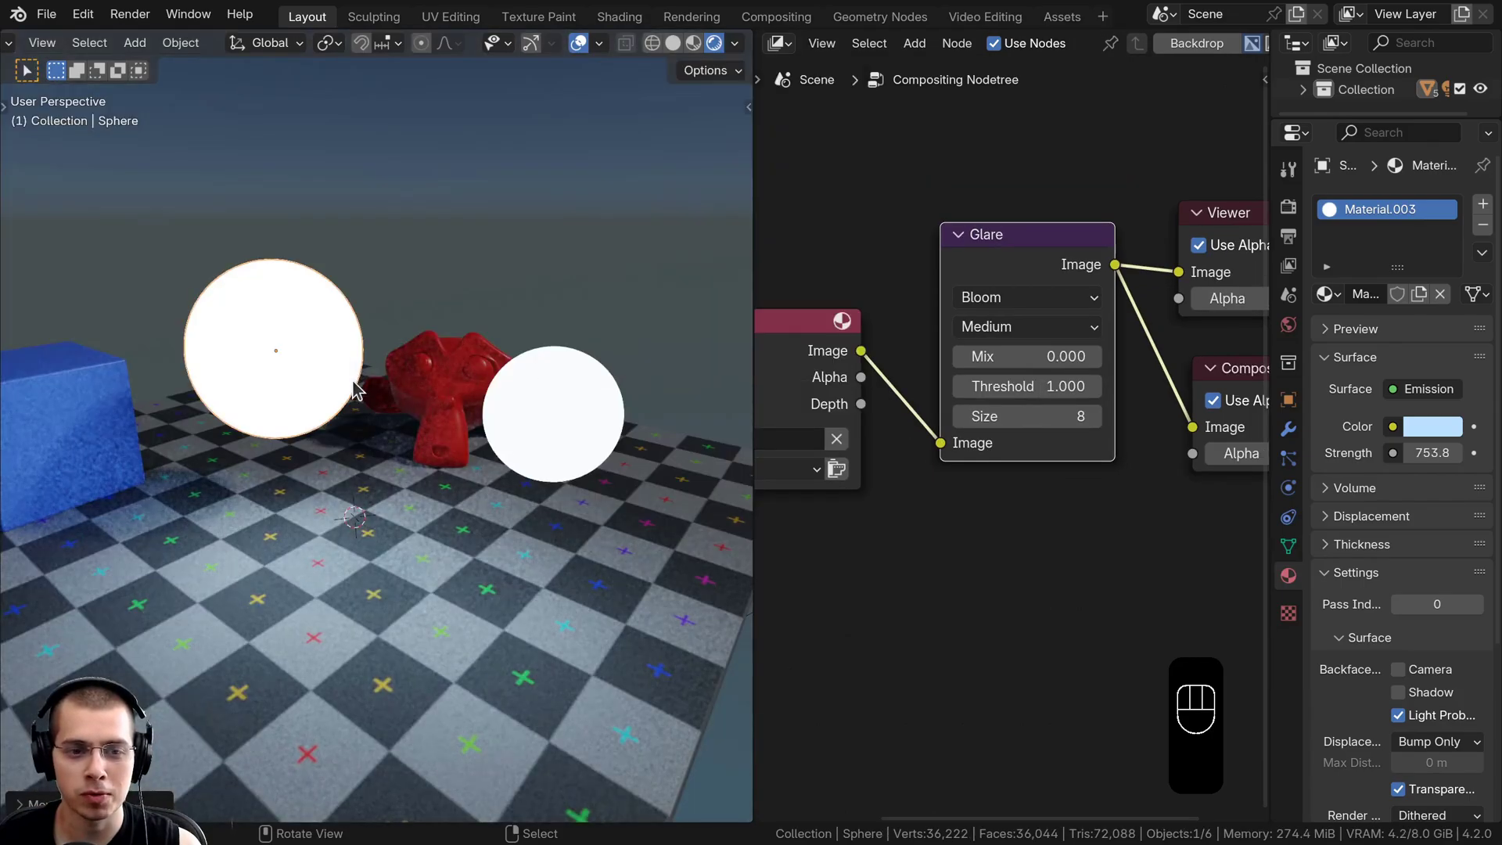
pyautogui.click(548, 414)
pyautogui.press('g')
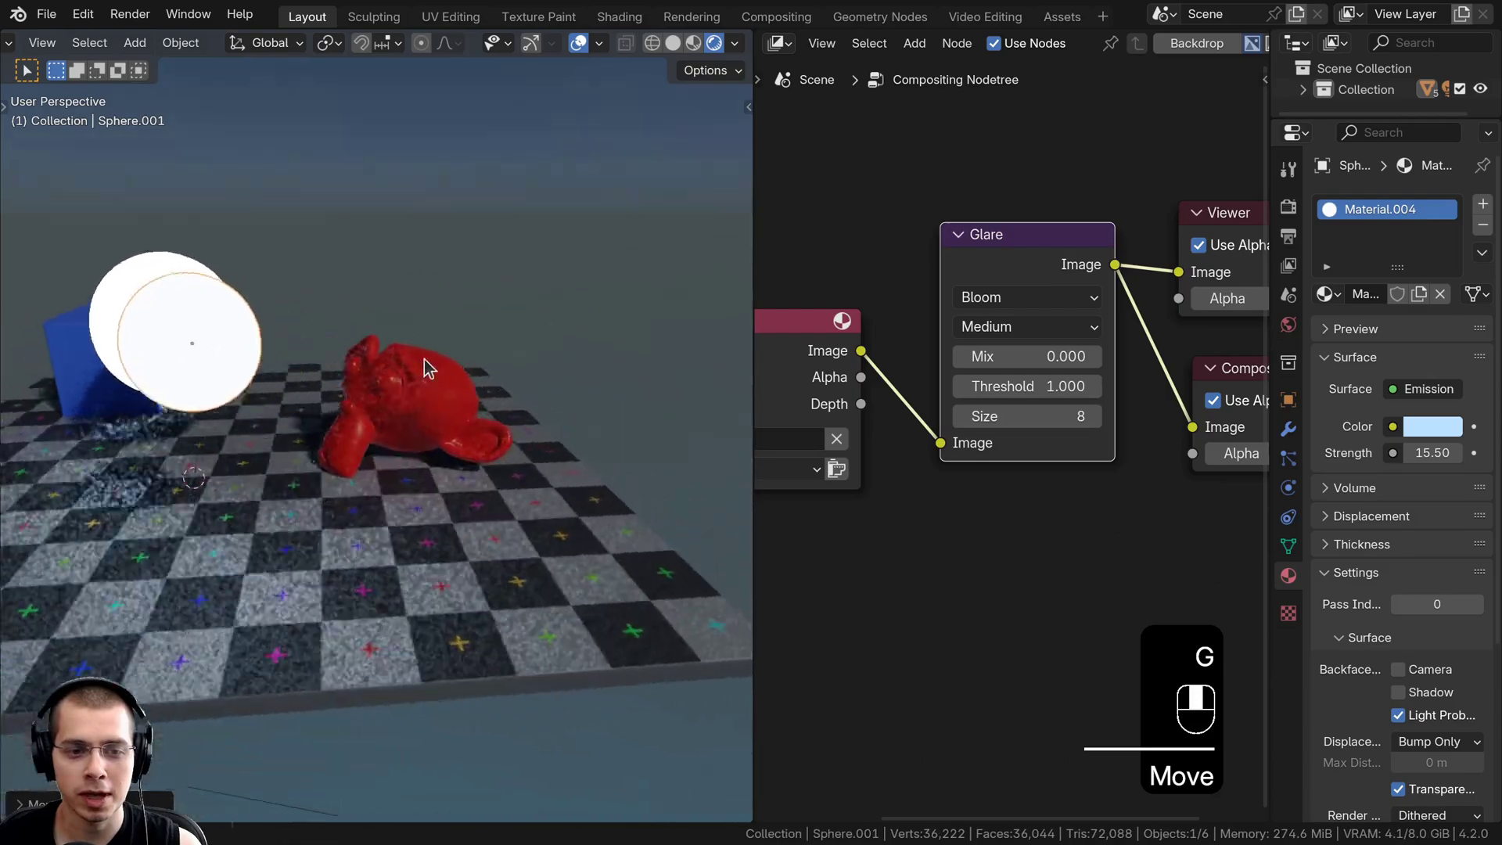
pyautogui.moveTo(429, 368); pyautogui.dragTo(452, 401, button='middle')
pyautogui.press('g')
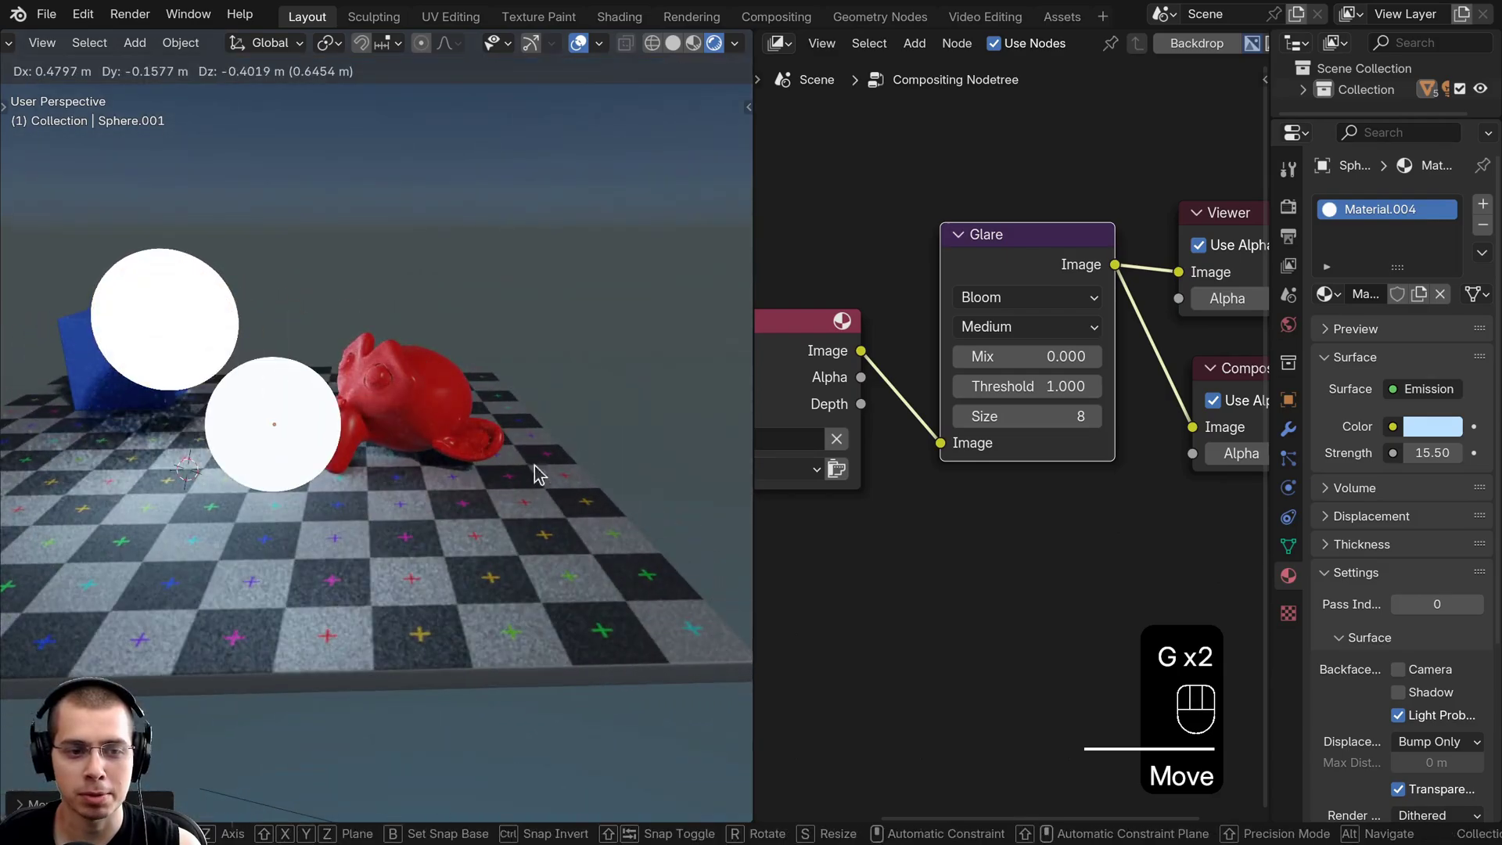
pyautogui.click(535, 479)
pyautogui.moveTo(526, 455)
pyautogui.mouseDown(button='middle')
pyautogui.moveTo(436, 516)
pyautogui.moveTo(540, 461)
pyautogui.mouseUp(button='middle')
pyautogui.press('g')
pyautogui.click(413, 579)
pyautogui.press('g')
pyautogui.click(569, 460)
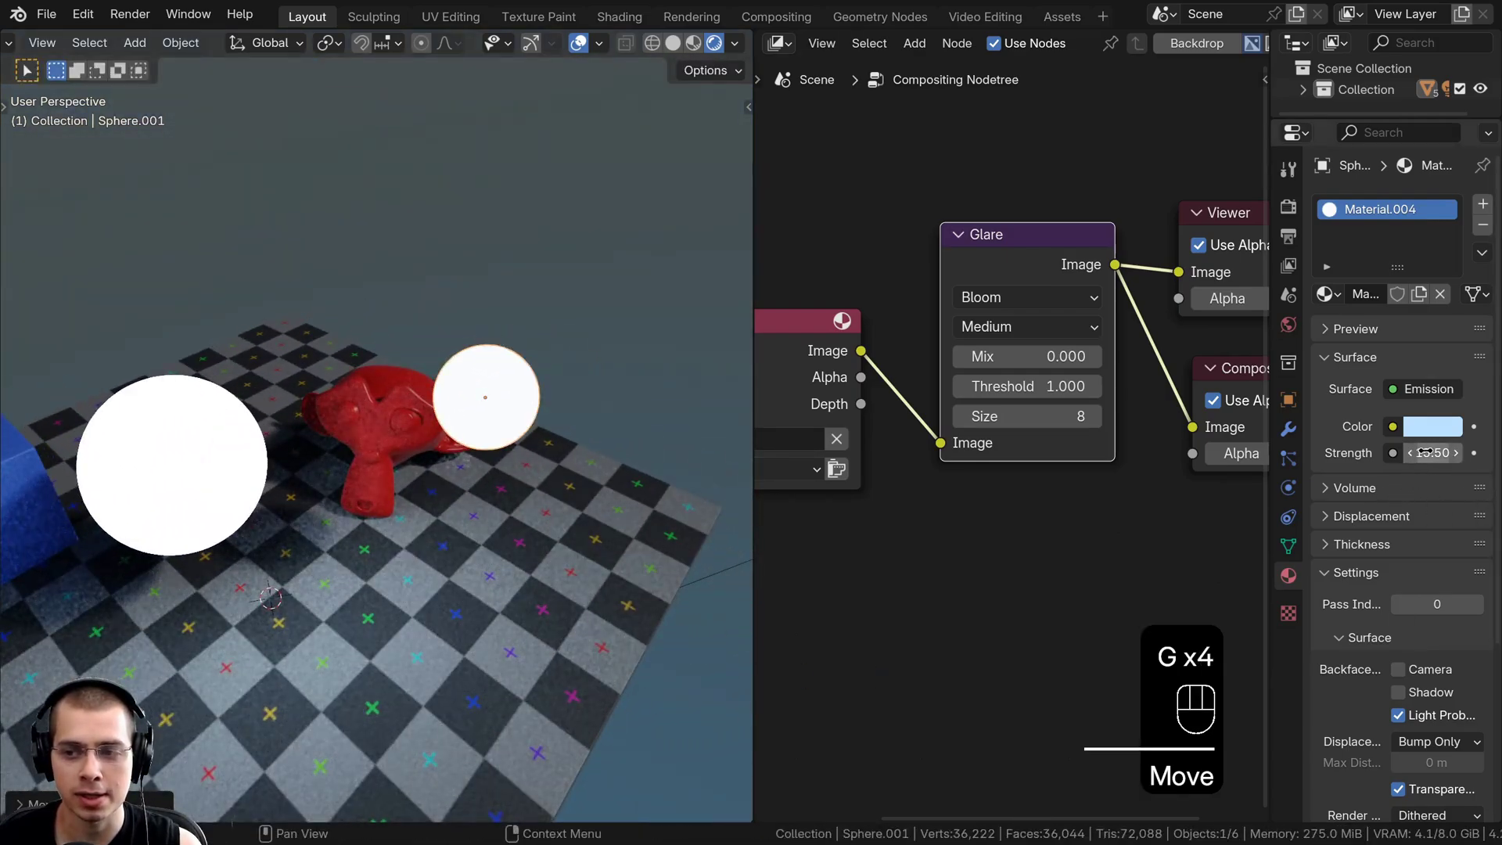
# - Raise the emission strength of the sphere beside the monkey head to 757.7 and scale the sphere up considerably
pyautogui.press('s')
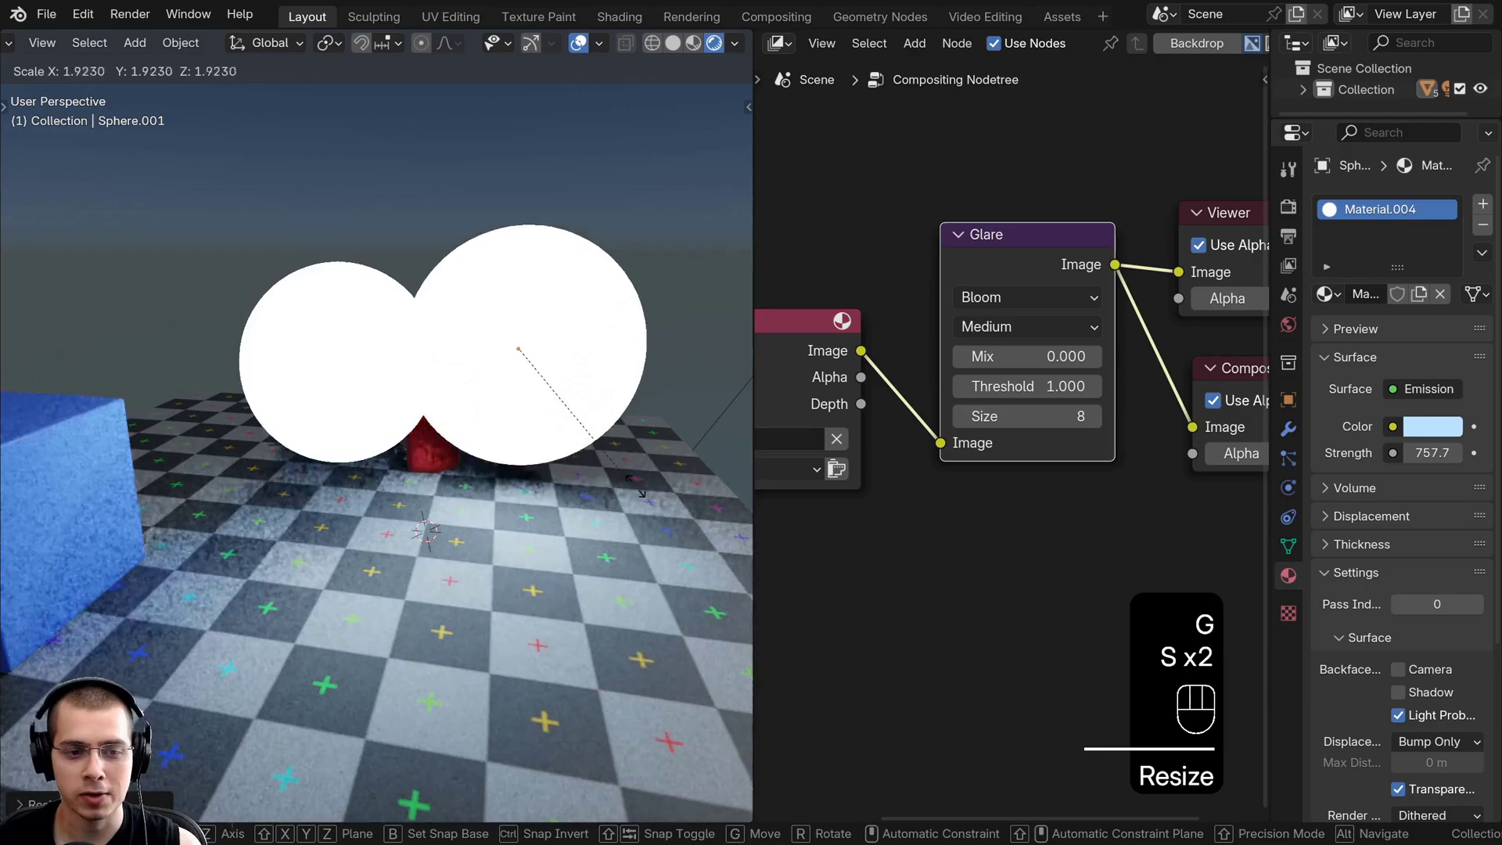
pyautogui.click(617, 485)
pyautogui.press('g')
pyautogui.click(673, 398)
pyautogui.press('s')
pyautogui.click(684, 416)
# - Move the enlarged sphere around over the checkered floor and place it beside the monkey head
pyautogui.moveTo(679, 413); pyautogui.dragTo(557, 376, button='middle')
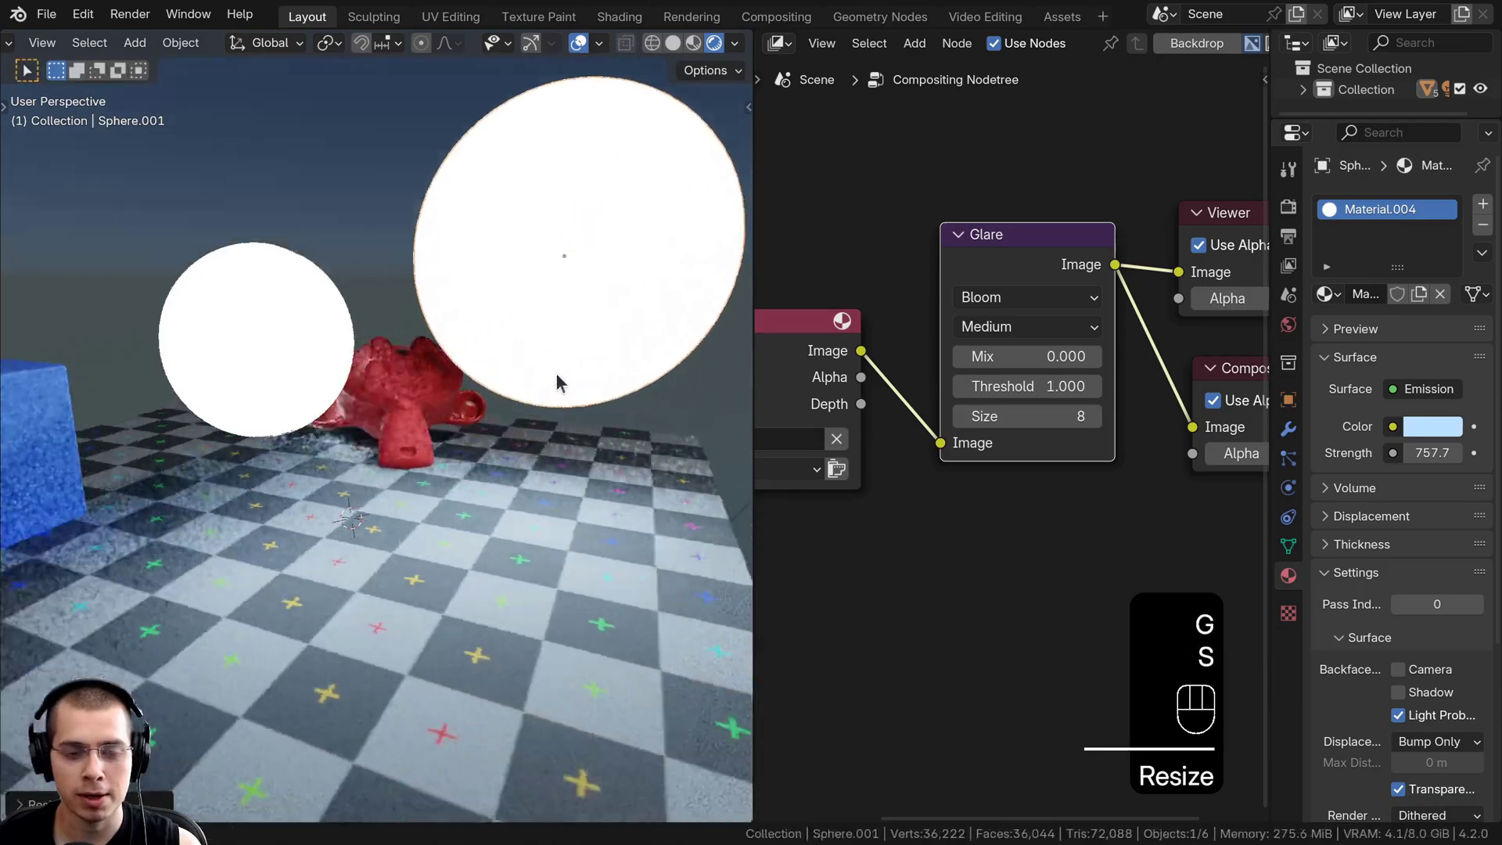
pyautogui.press('g')
pyautogui.click(365, 373)
pyautogui.moveTo(365, 373); pyautogui.dragTo(538, 344, button='middle')
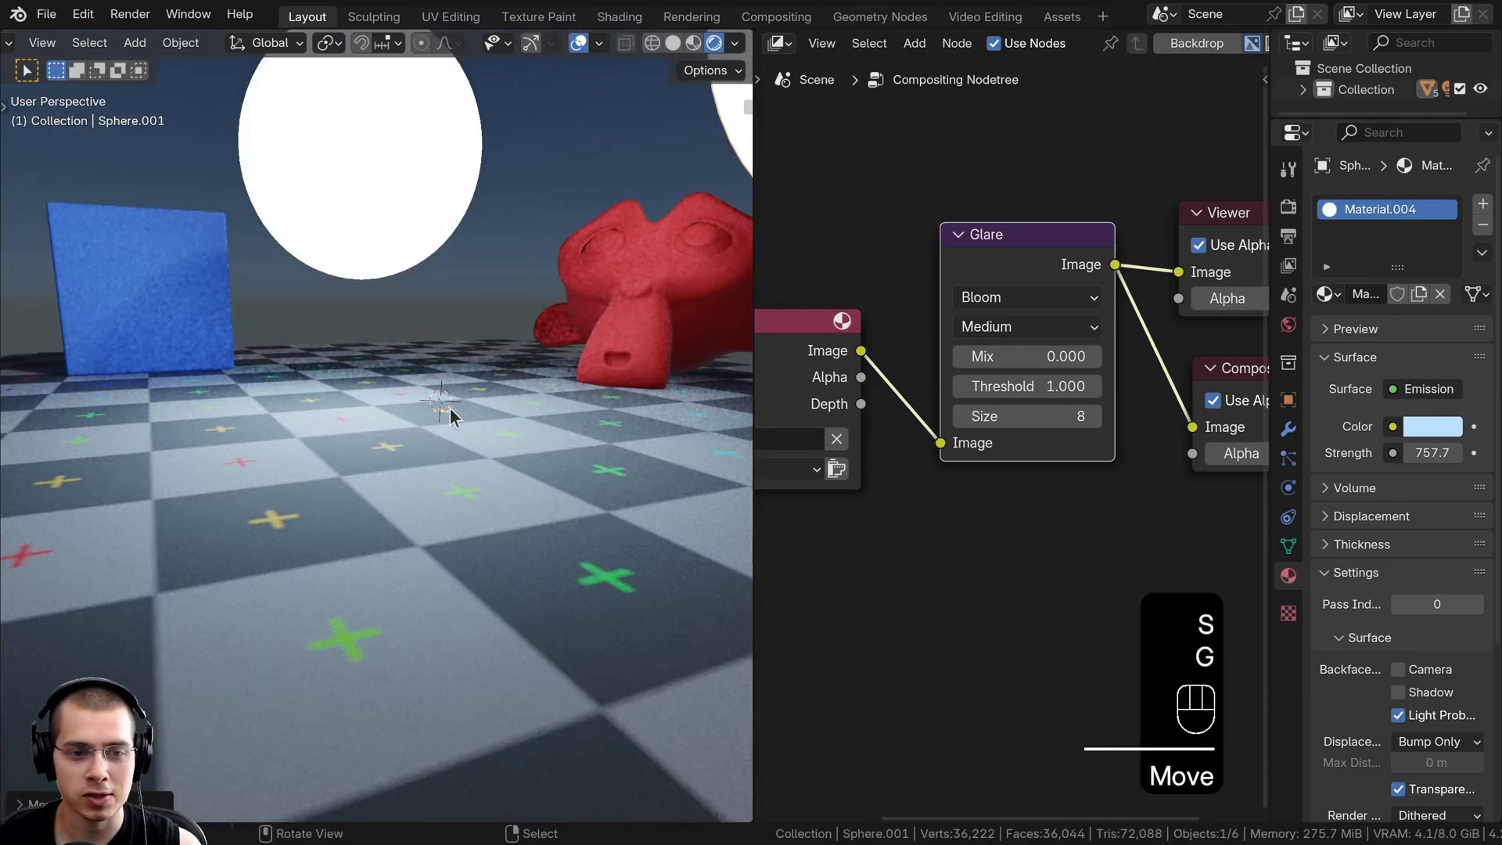
pyautogui.scroll(-4, 449, 407)
pyautogui.press('g')
pyautogui.click(570, 415)
pyautogui.moveTo(552, 388); pyautogui.dragTo(575, 407, button='middle')
pyautogui.scroll(-2, 575, 407)
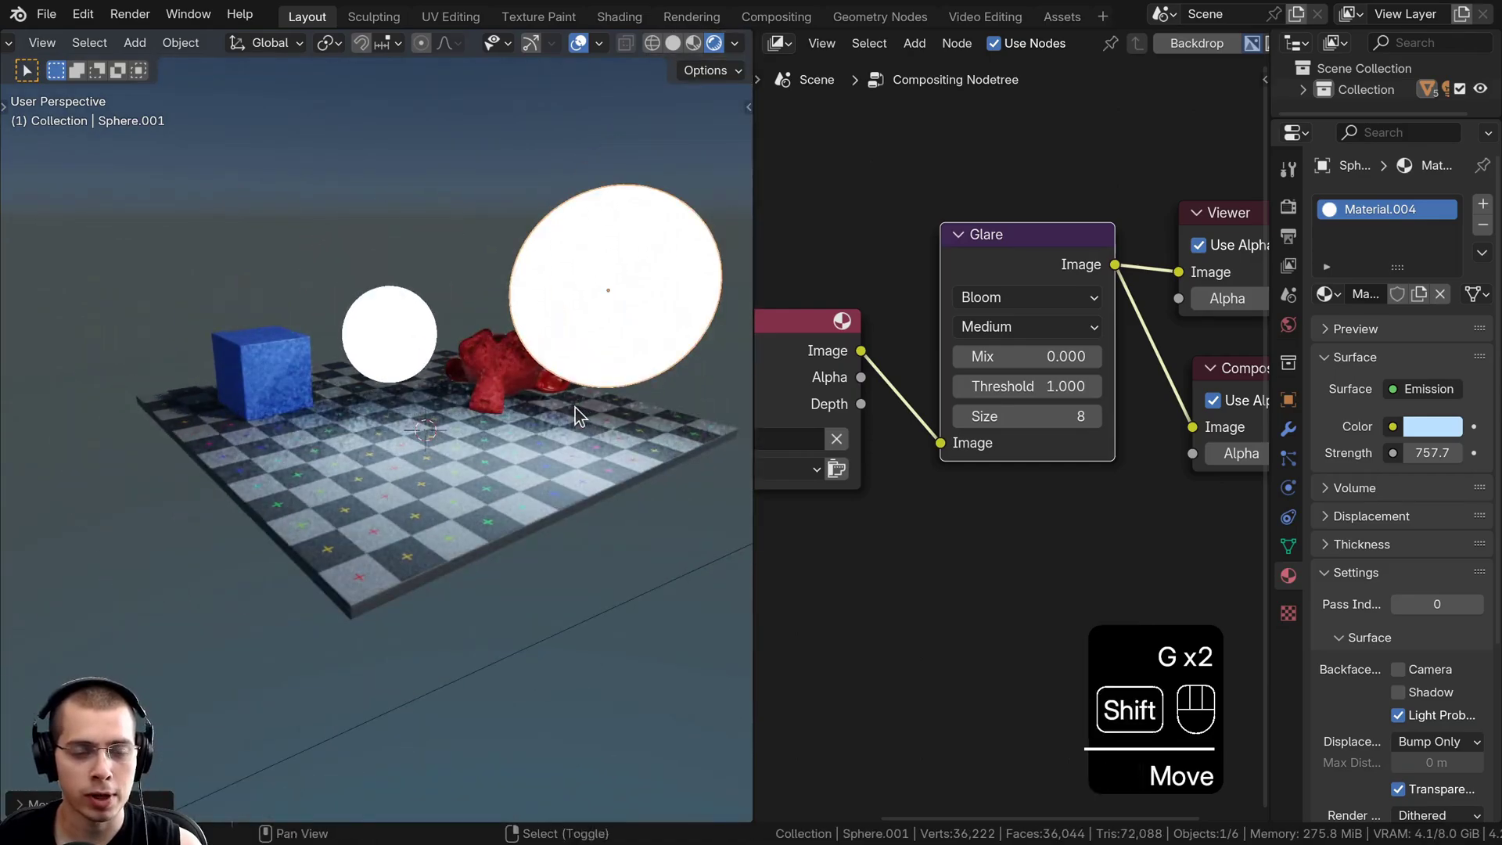
# - Raise and lower the enlarged sphere near the monkey head to compare its lighting on the floor
pyautogui.scroll(2, 575, 407)
pyautogui.press('g')
pyautogui.click(636, 171)
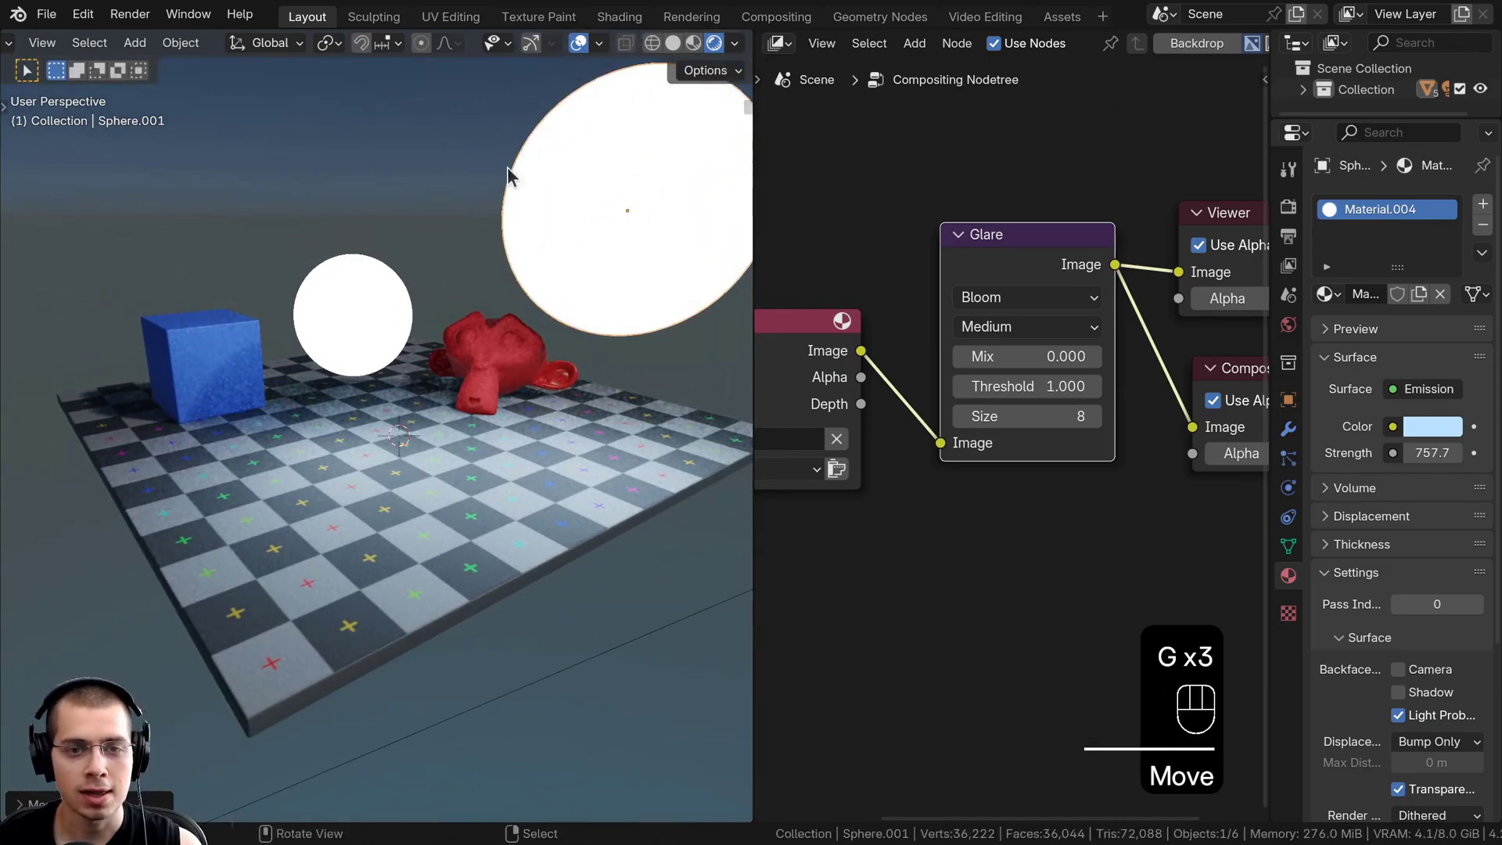
pyautogui.keyDown('shift'); pyautogui.moveTo(659, 165); pyautogui.dragTo(640, 196, button='middle'); pyautogui.keyUp('shift')
pyautogui.press('g')
pyautogui.click(633, 251)
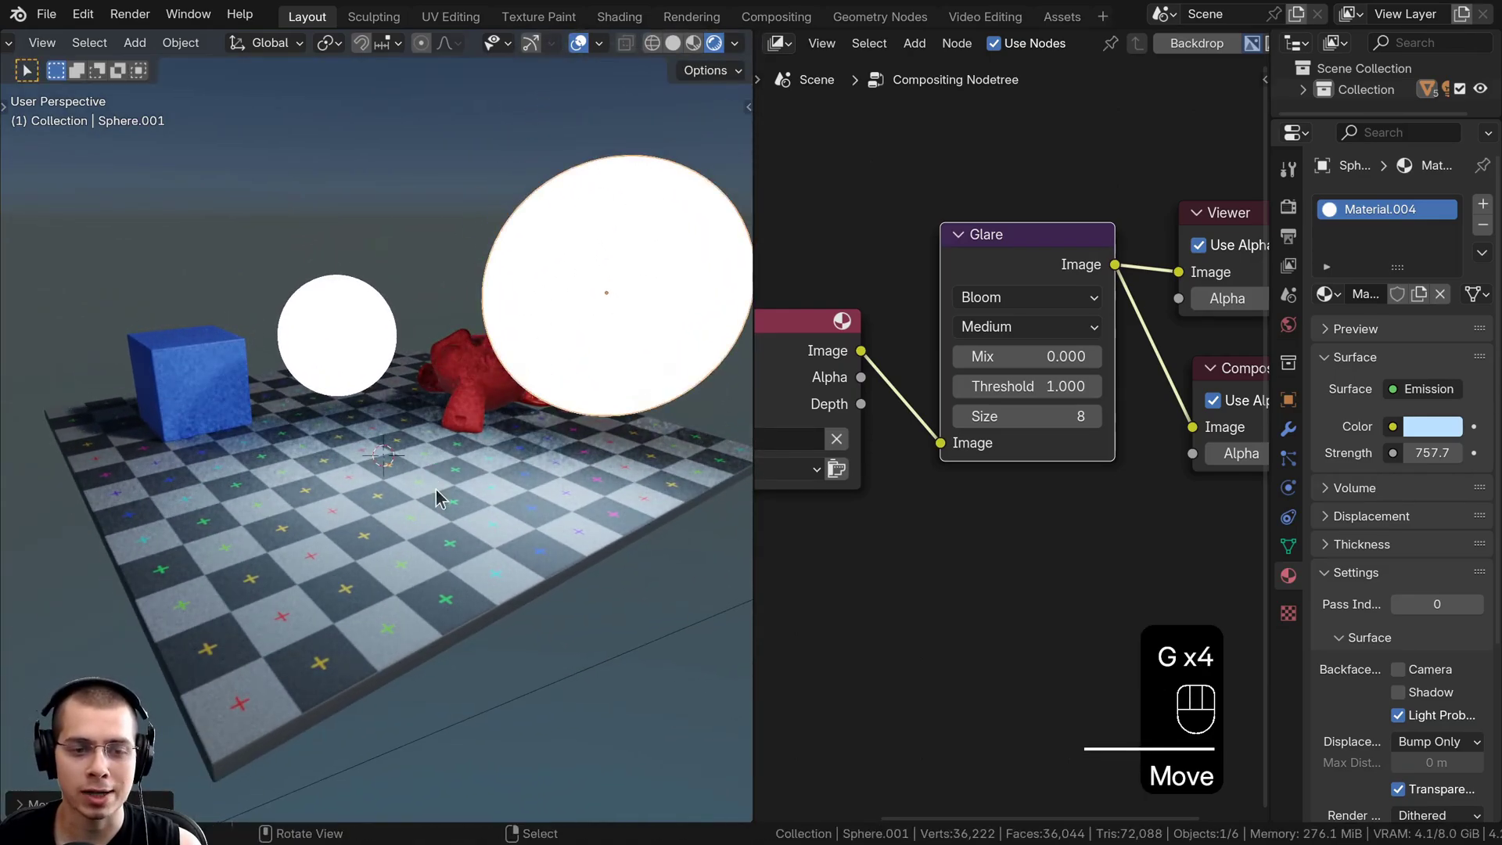
# - Move the Sun light about 3.5 m up and away from the checkered floor
pyautogui.moveTo(523, 485); pyautogui.dragTo(548, 520, button='middle')
pyautogui.scroll(2, 548, 520)
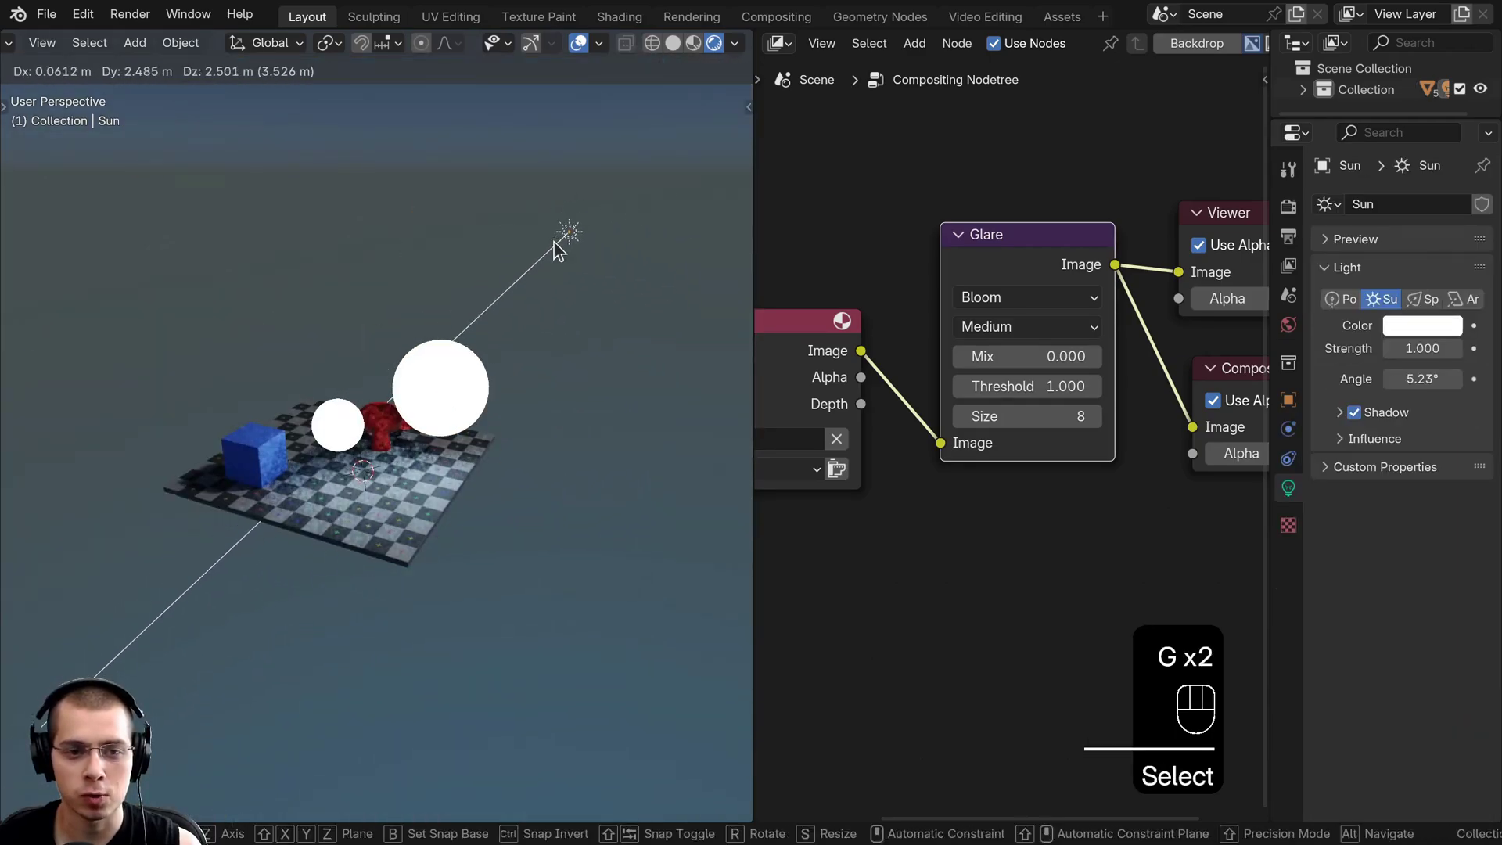
pyautogui.click(559, 253)
pyautogui.scroll(4, 496, 351)
pyautogui.click(514, 403)
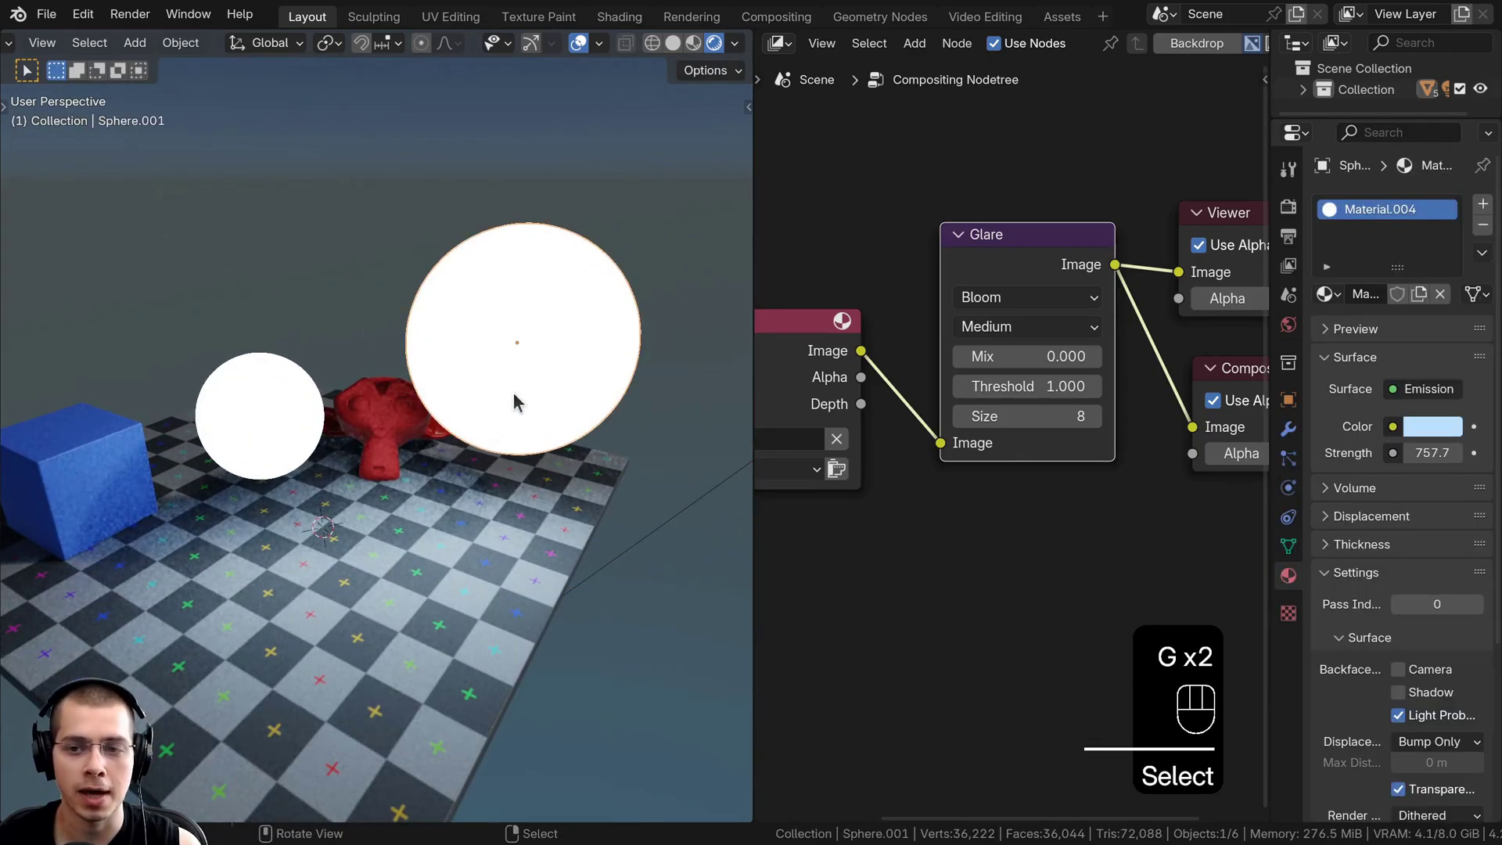
pyautogui.press('g')
pyautogui.rightClick(590, 305)
# - Set the viewport's Compositor shading option to Always
pyautogui.keyDown('shift'); pyautogui.moveTo(456, 361); pyautogui.dragTo(417, 373, button='middle'); pyautogui.keyUp('shift')
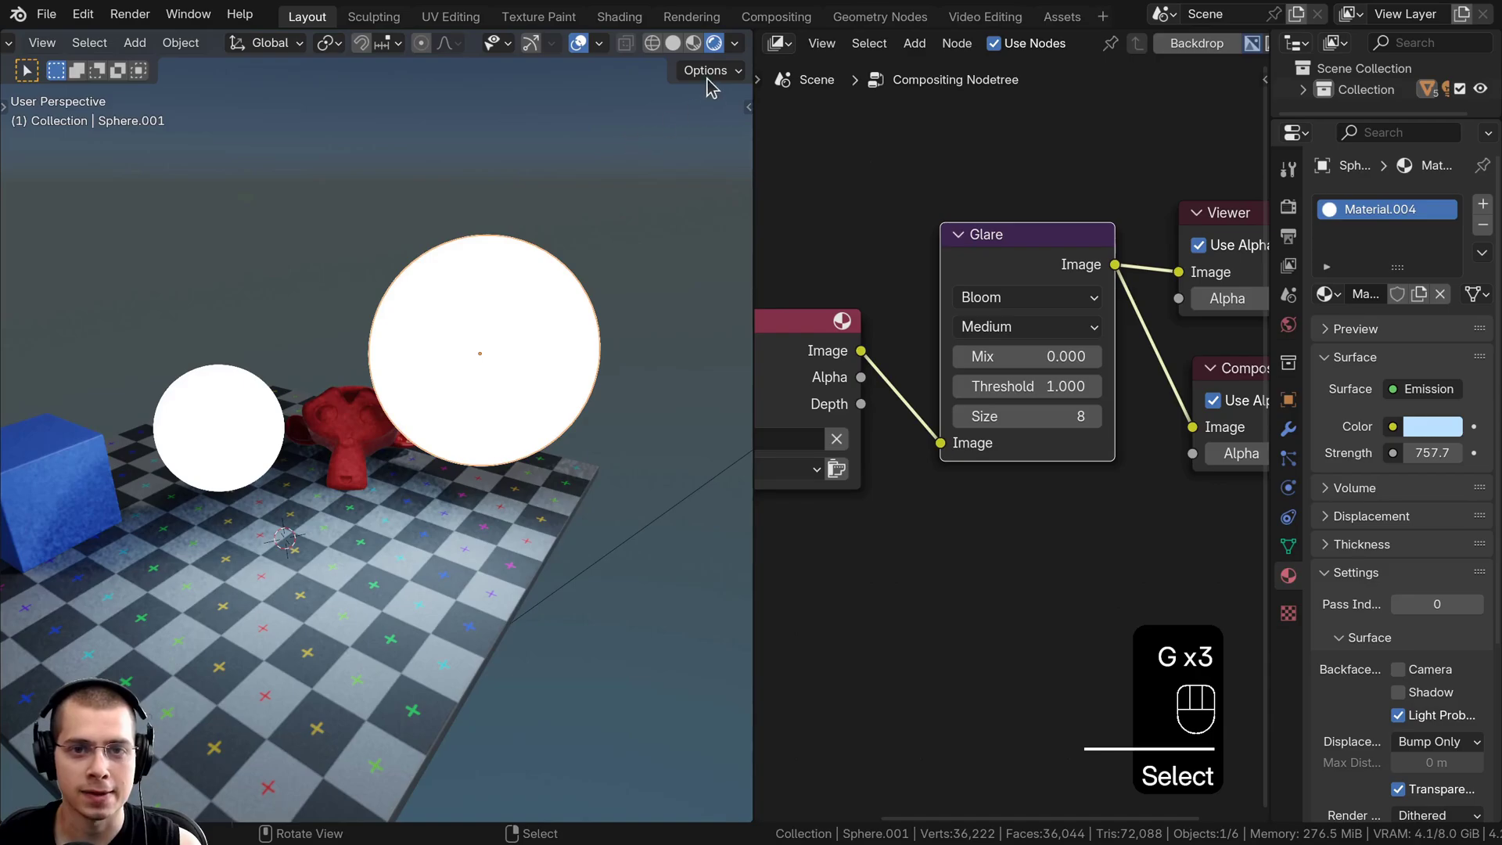
pyautogui.click(735, 44)
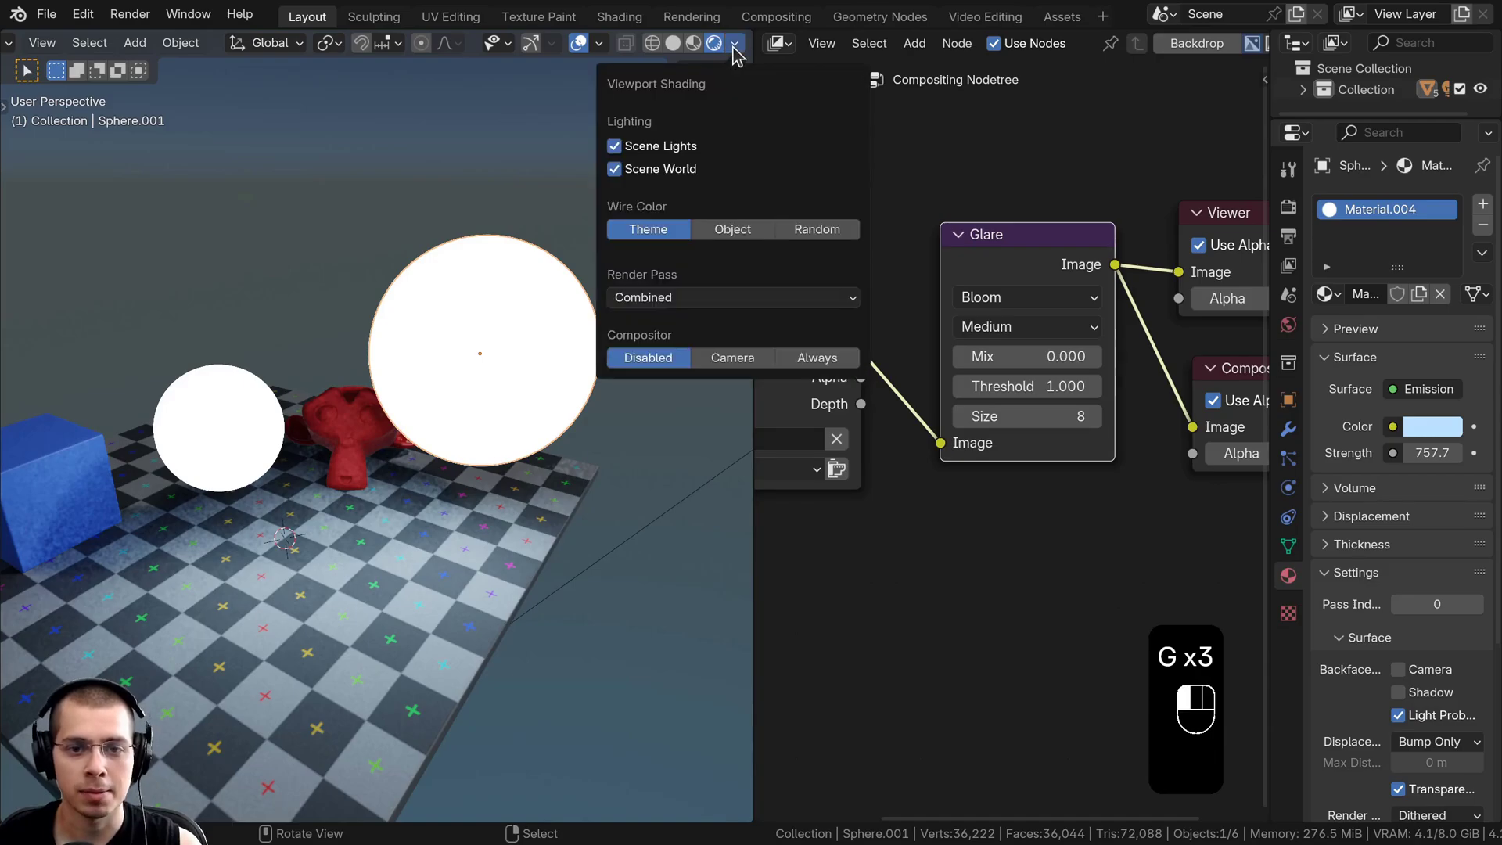
pyautogui.click(813, 360)
# - Scale down the enlarged sphere and move the other sphere to between the blue cube and the monkey head
pyautogui.press('s')
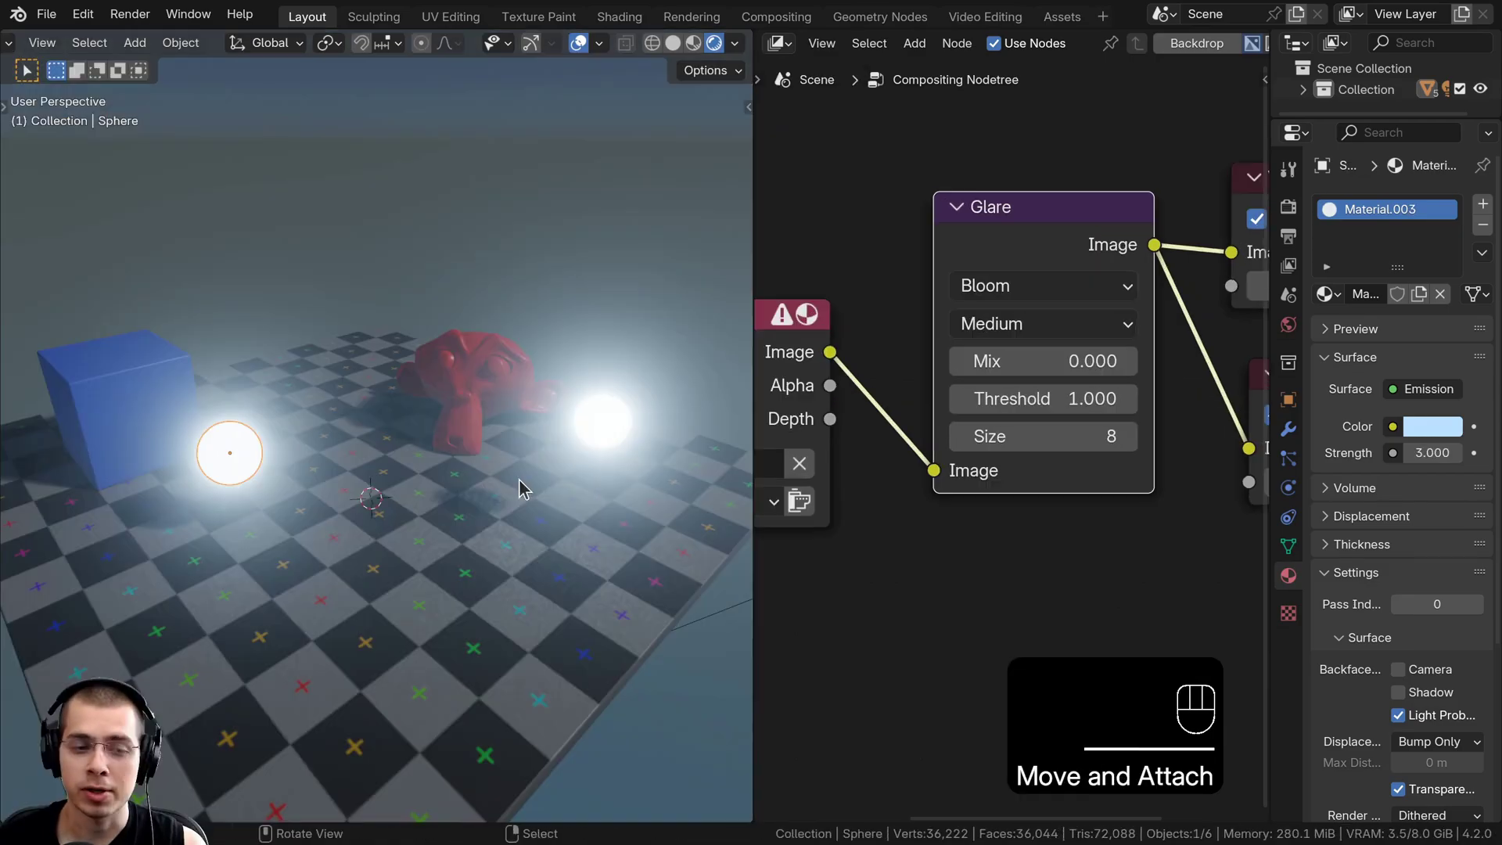
pyautogui.press('g')
pyautogui.click(491, 405)
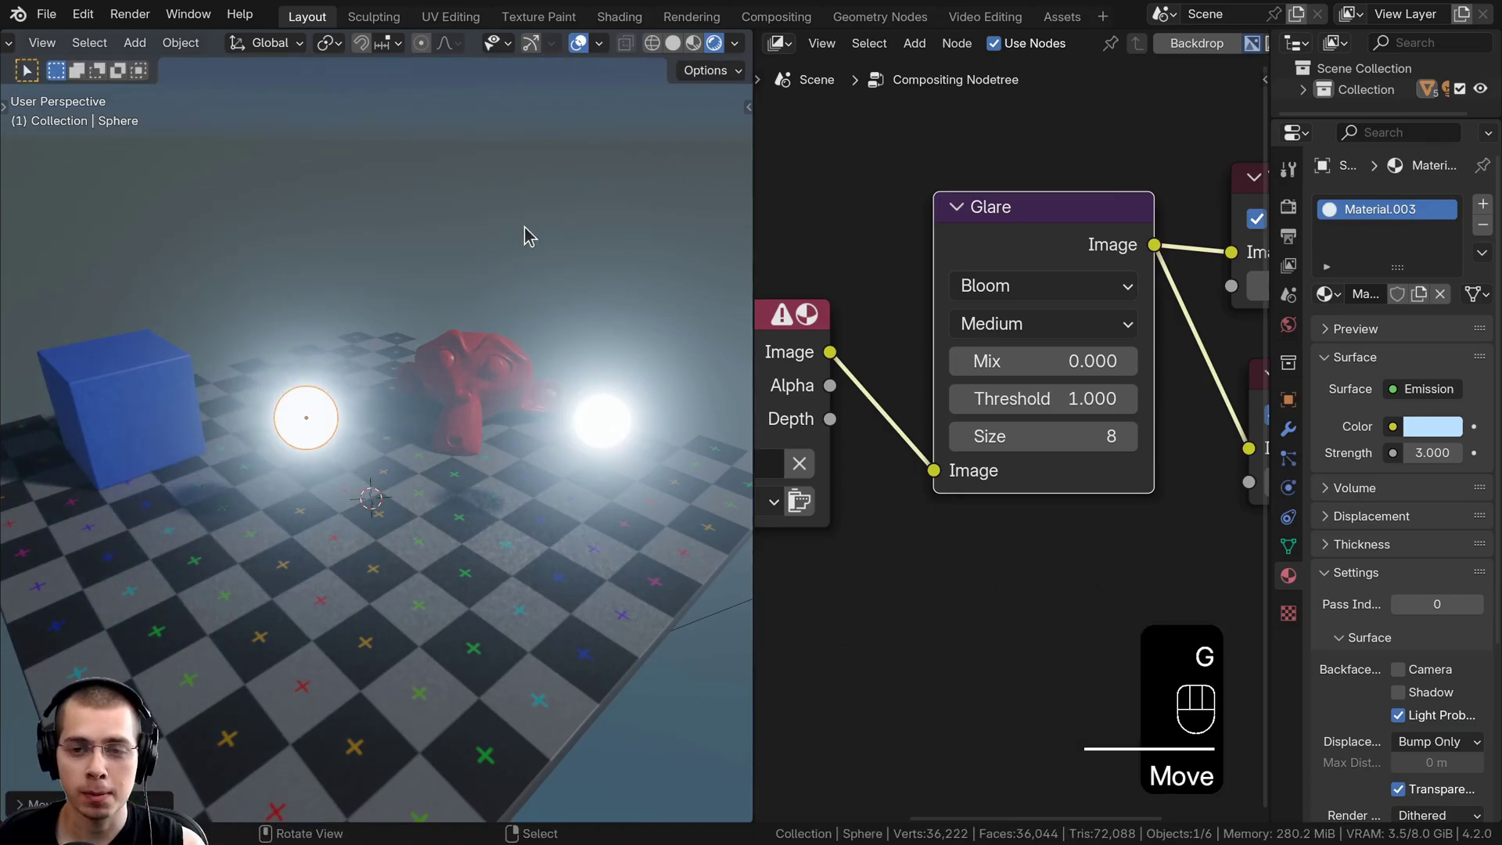
# - Try the Ghosts and Streaks glare types on the Glare node and compare them around the spheres
pyautogui.click(982, 290)
pyautogui.click(999, 394)
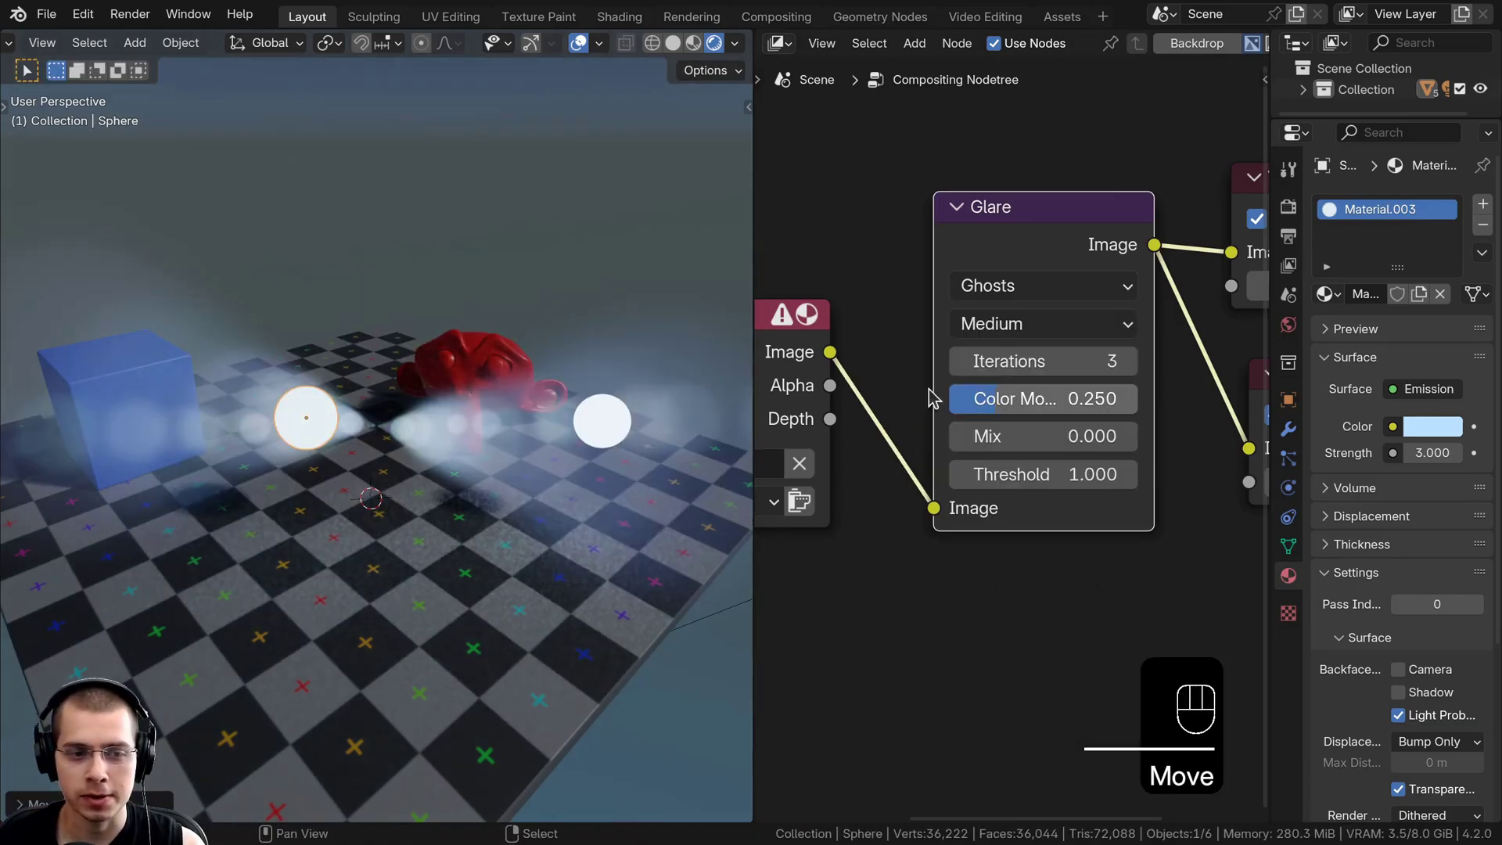
pyautogui.moveTo(328, 407); pyautogui.dragTo(606, 406, button='middle')
pyautogui.click(1005, 288)
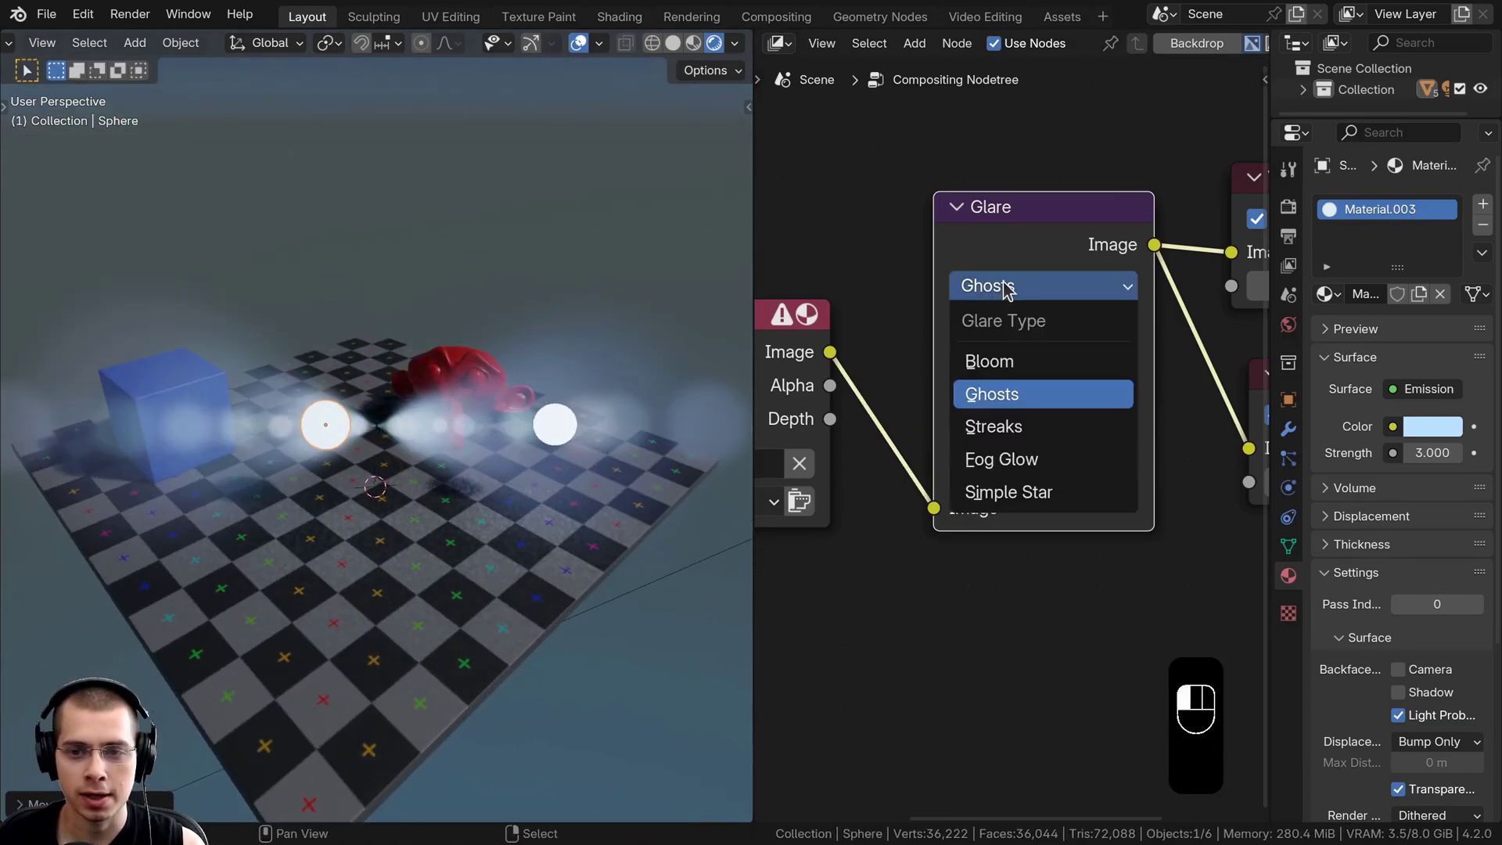
pyautogui.click(1008, 428)
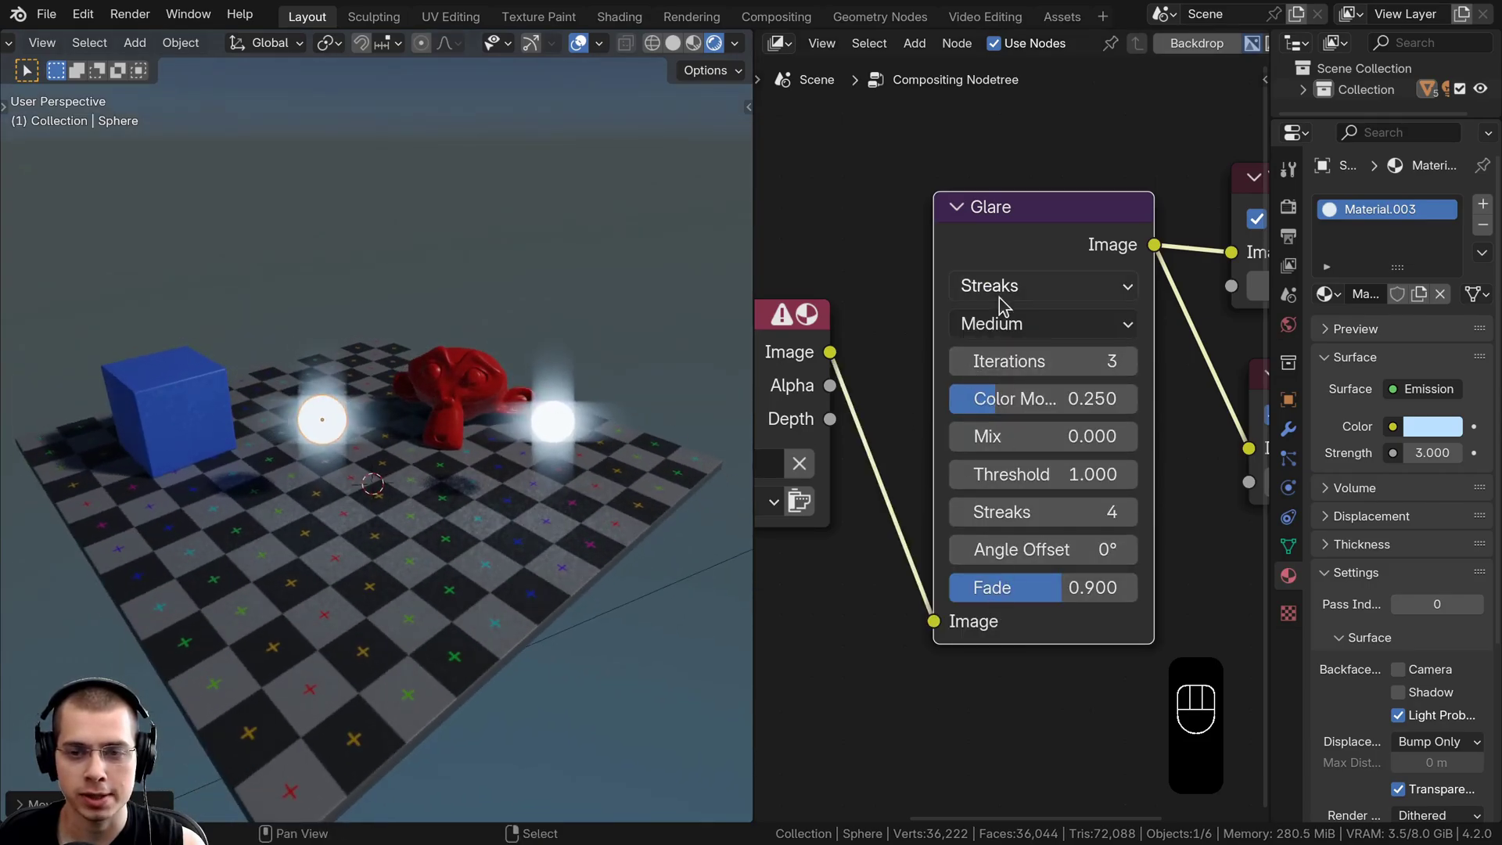
# - Try the Fog Glow and Simple Star glare types on the Glare node and compare their glow
pyautogui.click(1004, 300)
pyautogui.click(1001, 459)
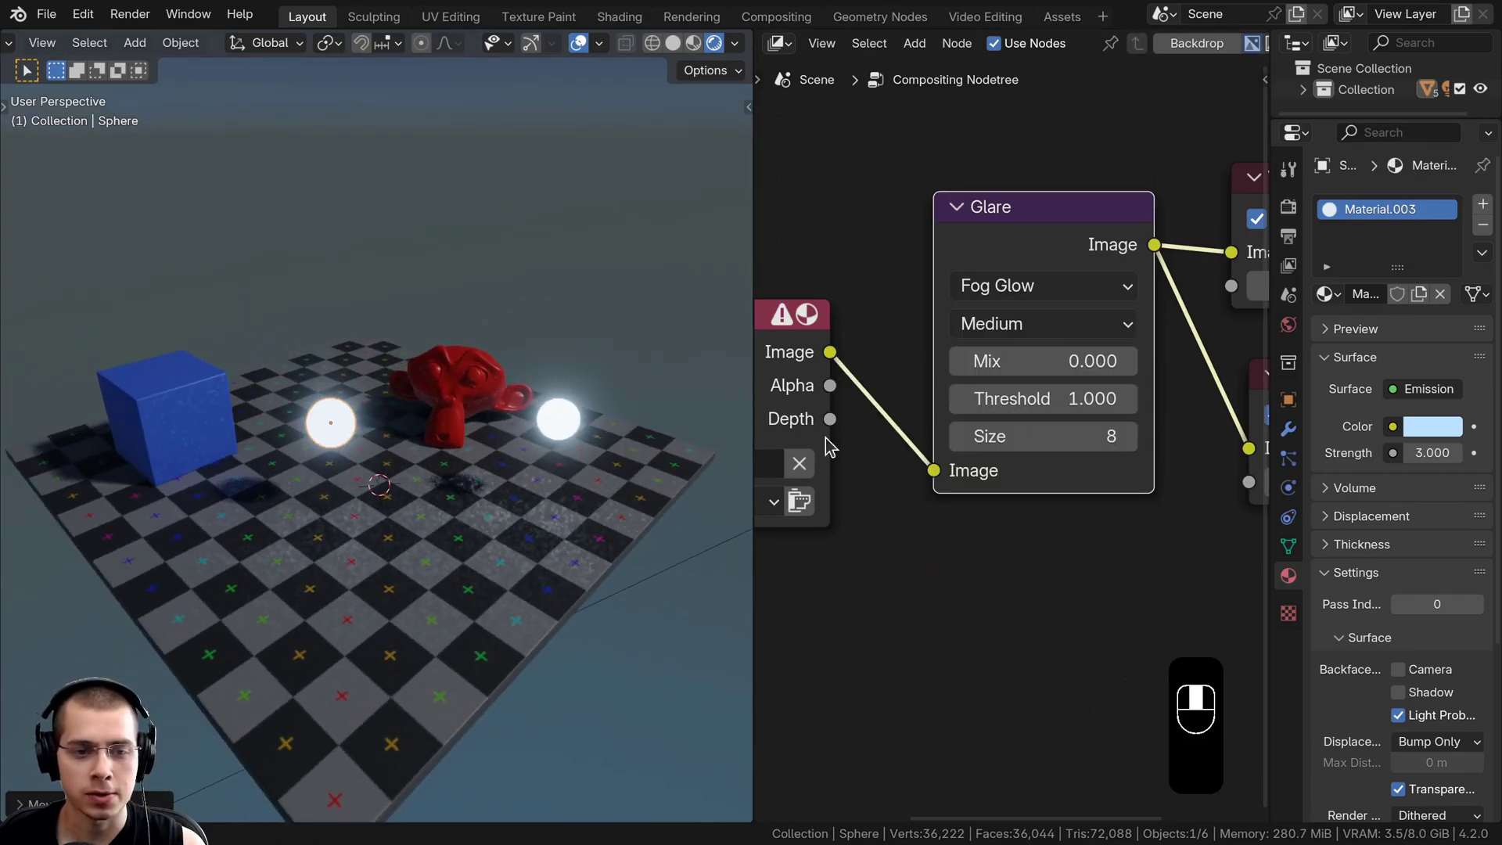
pyautogui.moveTo(502, 444); pyautogui.dragTo(749, 409, button='middle')
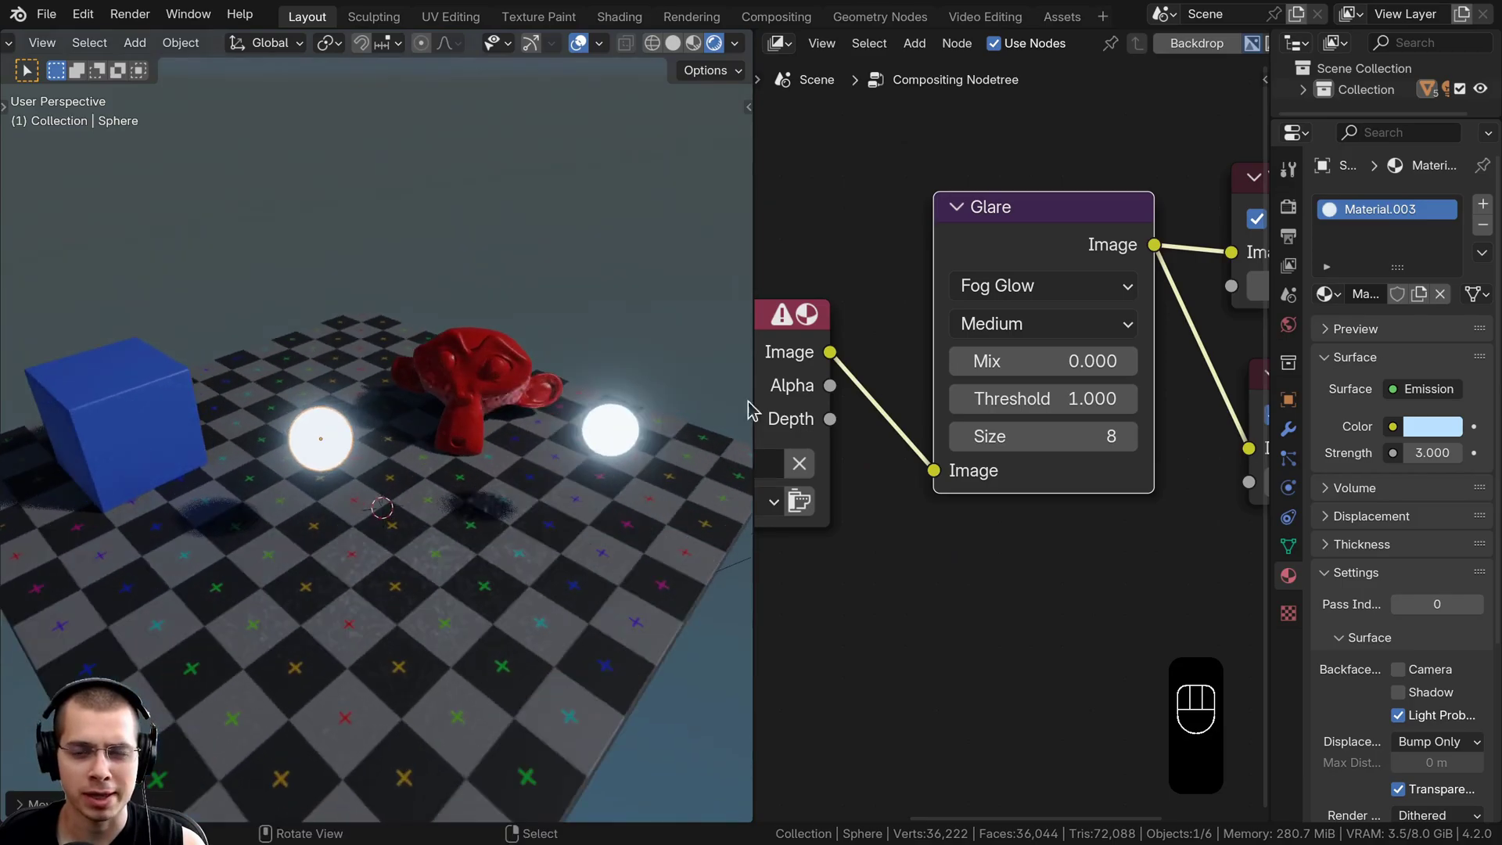
pyautogui.click(1043, 302)
pyautogui.click(1025, 493)
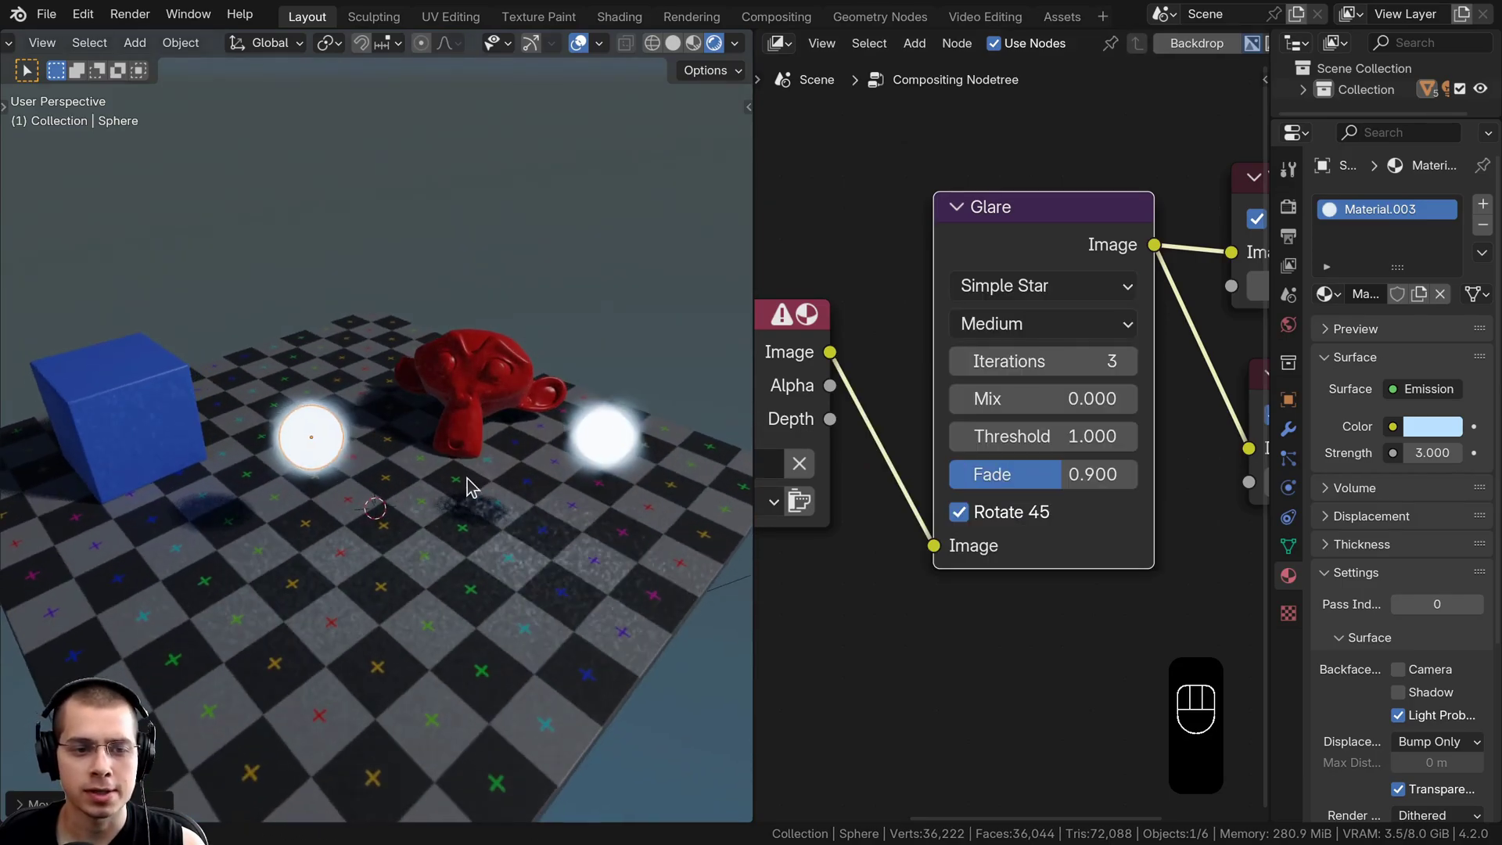
# - Set the Glare type back to Bloom and deselect all objects in the viewport
pyautogui.click(1043, 297)
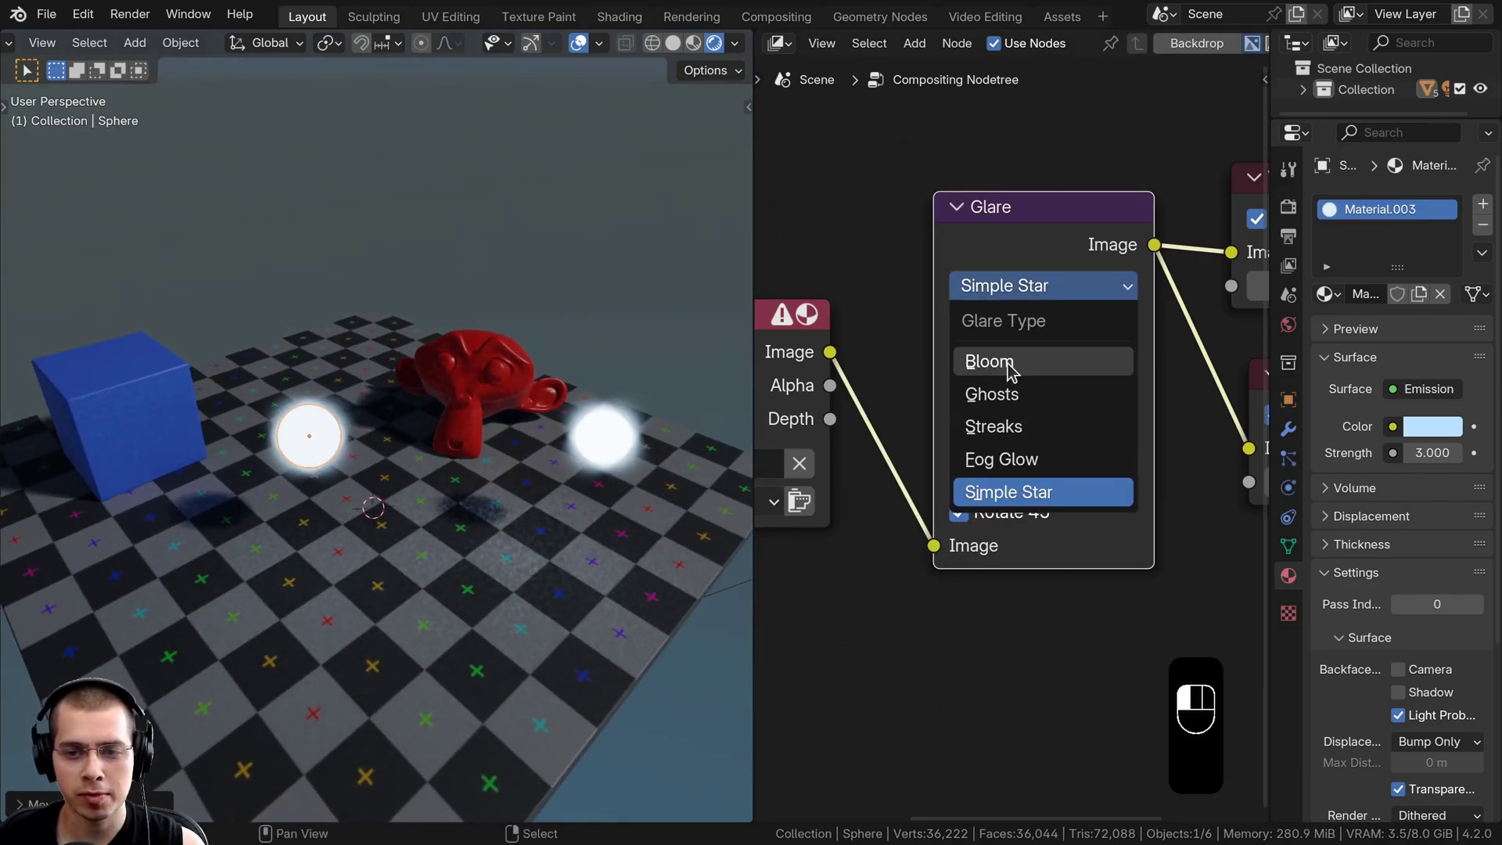
pyautogui.click(1008, 364)
pyautogui.moveTo(501, 391); pyautogui.dragTo(415, 461, button='middle')
pyautogui.scroll(4, 526, 368)
pyautogui.press('a')
# - Try the Low quality setting on the Glare node and inspect the sphere's glow up close
pyautogui.click(1018, 324)
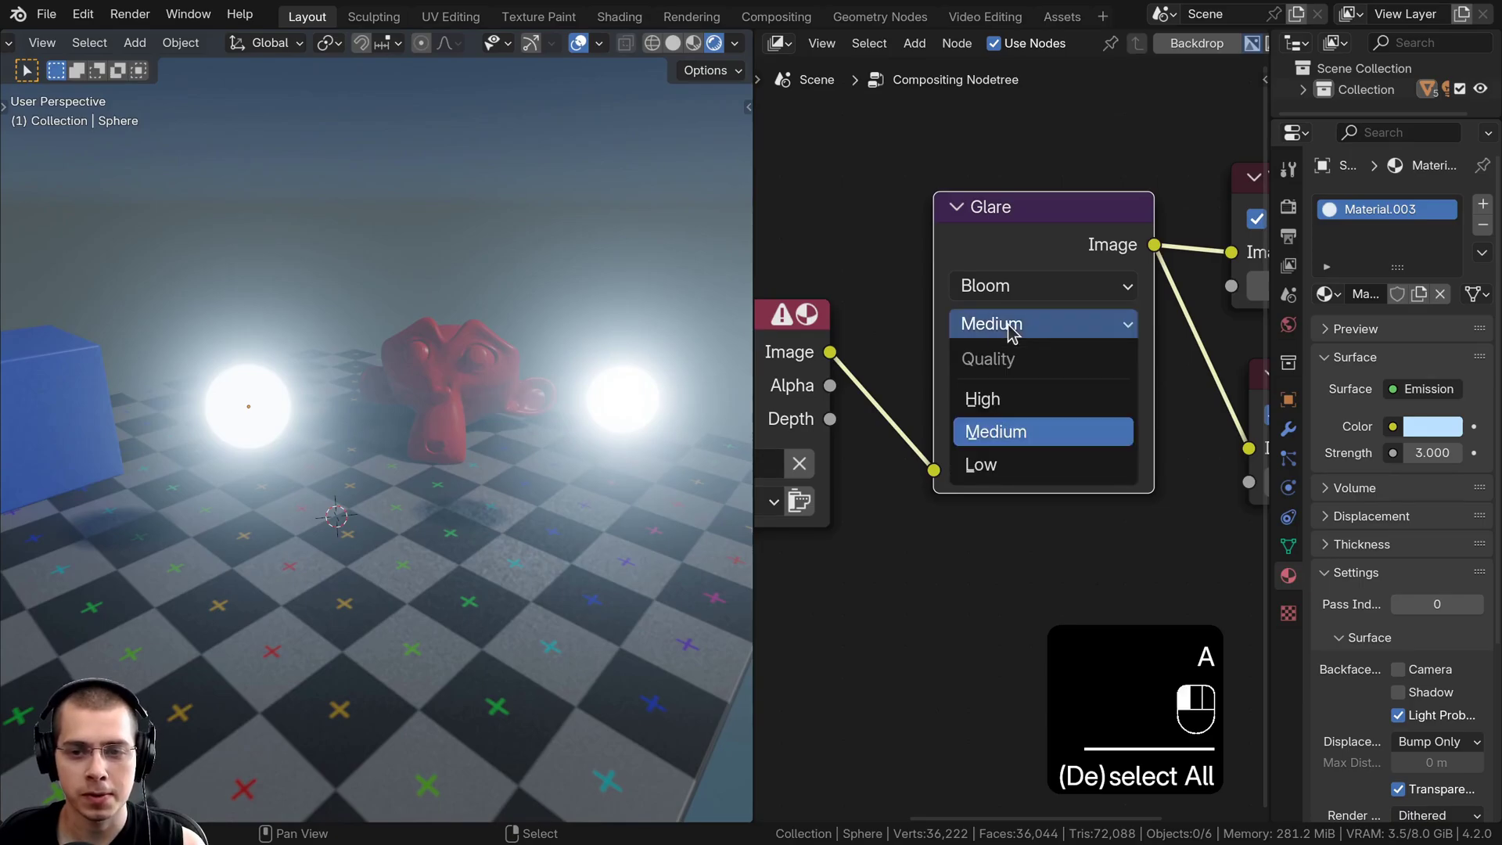
pyautogui.click(1005, 468)
pyautogui.keyDown('shift'); pyautogui.moveTo(548, 430); pyautogui.dragTo(446, 307, button='middle'); pyautogui.keyUp('shift')
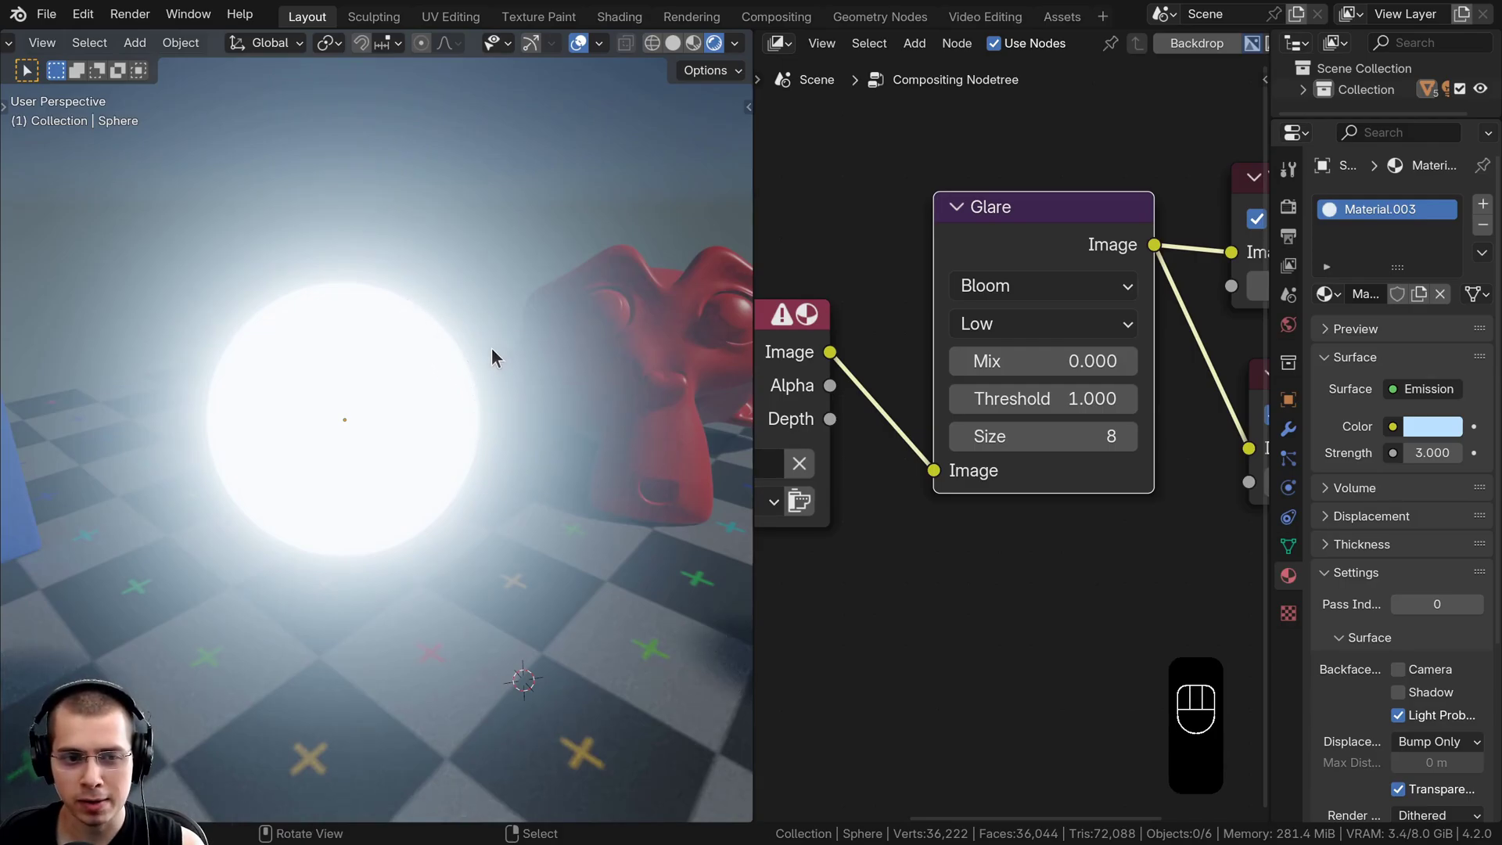
pyautogui.scroll(-1, 792, 385)
# - Set the Glare node's quality to High and shift the node slightly down in the node tree
pyautogui.click(958, 322)
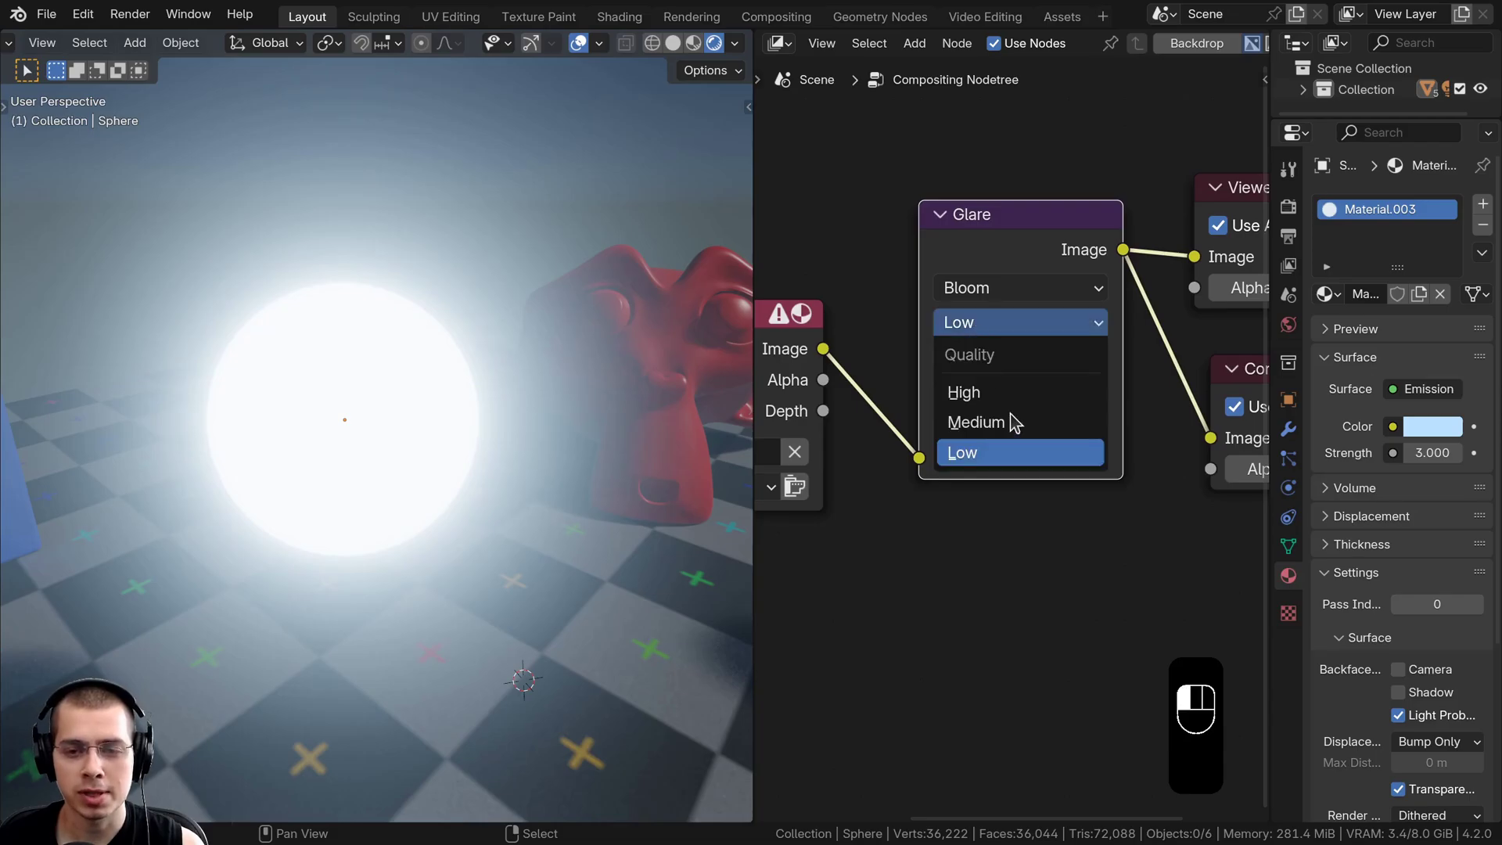
pyautogui.click(997, 392)
pyautogui.moveTo(970, 249); pyautogui.dragTo(952, 273)
# - Reduce the Glare node's Size to 5 with both spheres in view
pyautogui.scroll(-8, 421, 367)
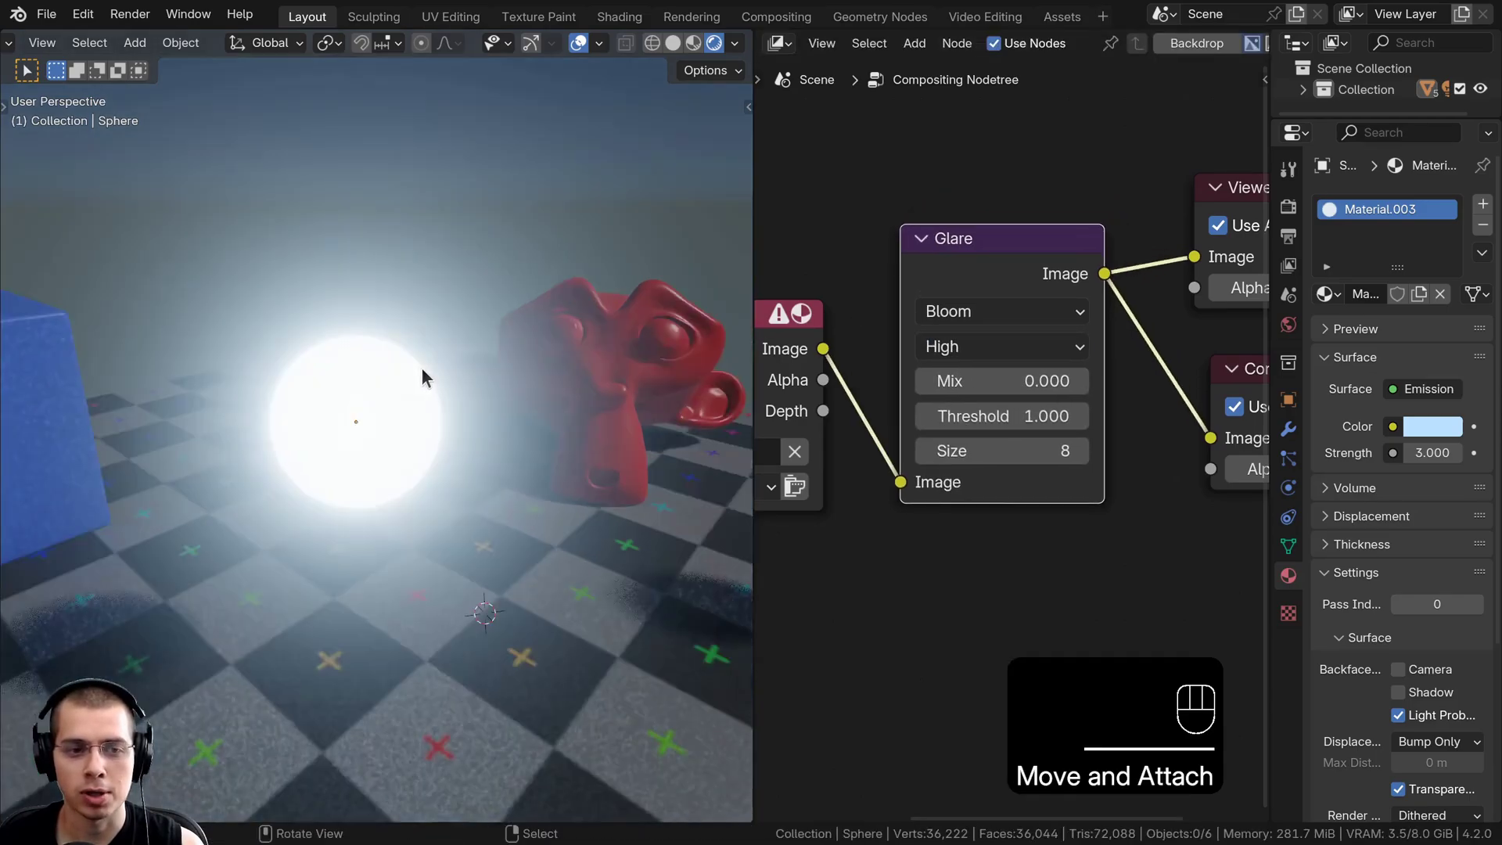
pyautogui.moveTo(408, 368); pyautogui.dragTo(398, 371, button='middle')
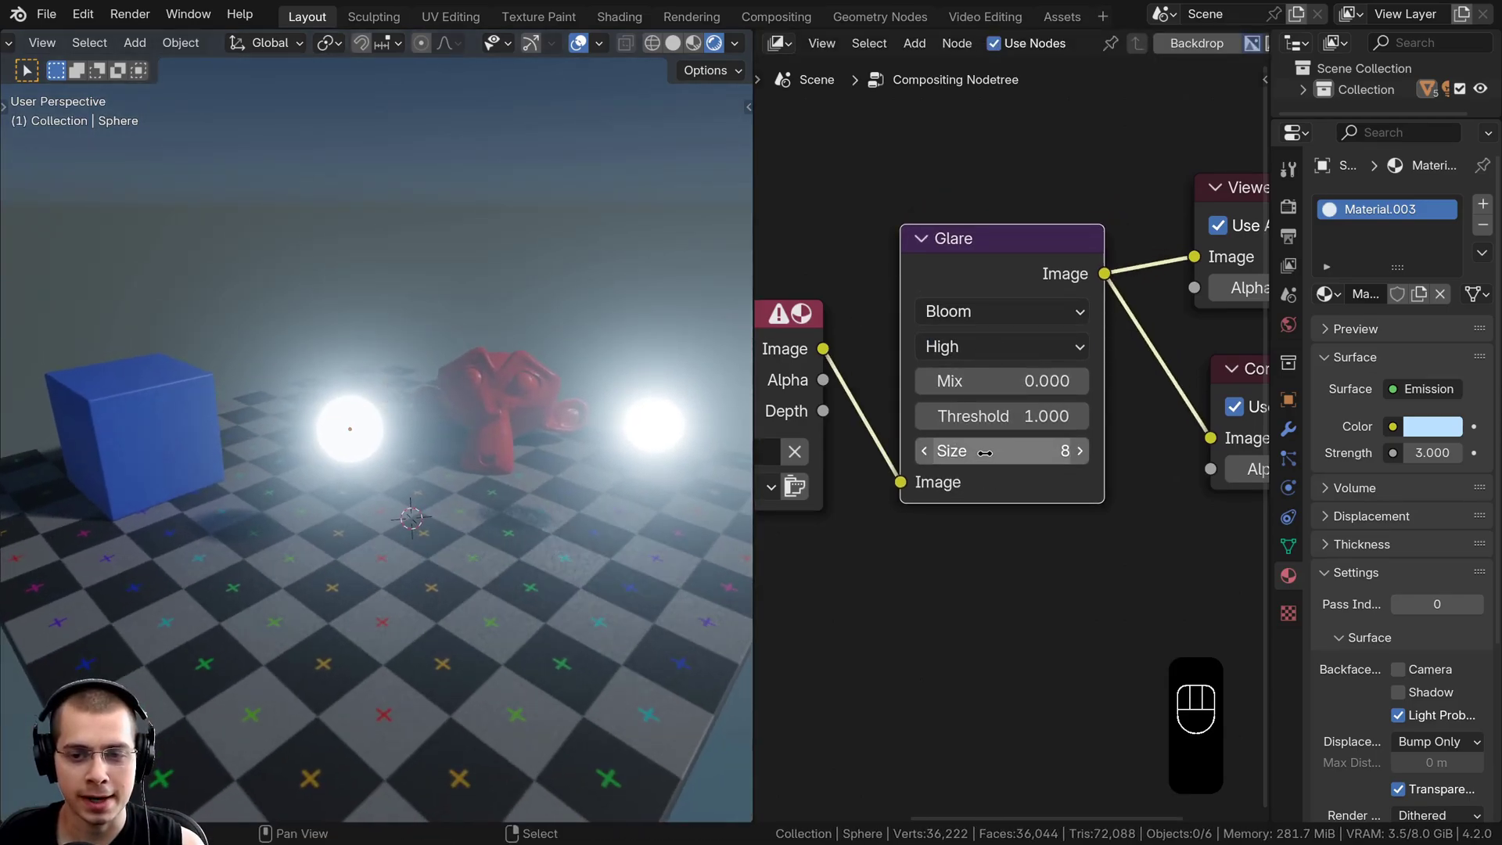
pyautogui.moveTo(985, 452)
pyautogui.keyDown('shift'); pyautogui.mouseDown()
pyautogui.moveTo(962, 452)
pyautogui.moveTo(1010, 452)
pyautogui.moveTo(978, 453)
pyautogui.mouseUp(); pyautogui.keyUp('shift')
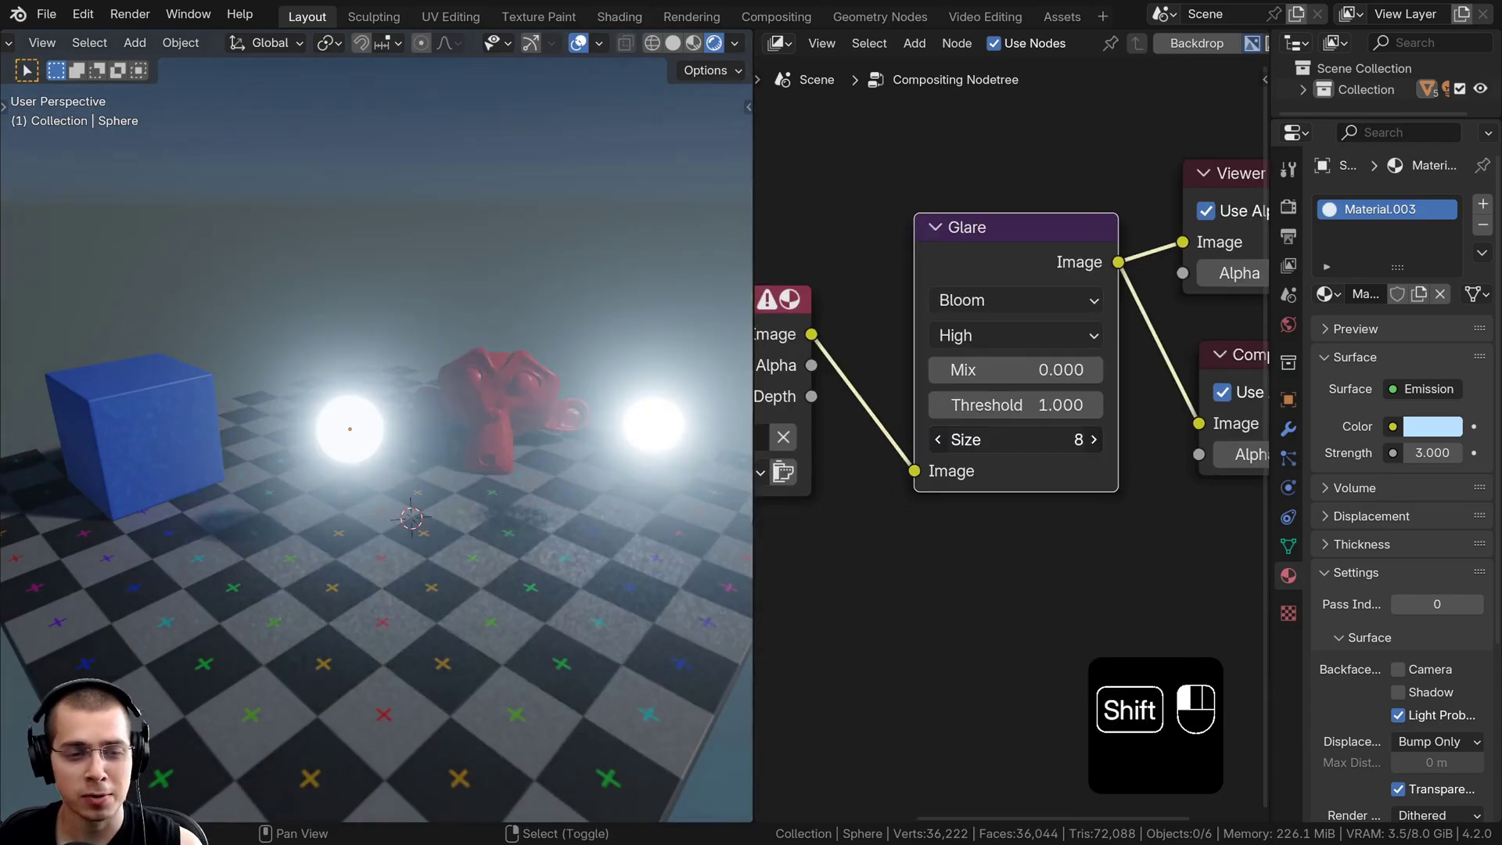
pyautogui.moveTo(1017, 438)
pyautogui.keyDown('shift'); pyautogui.mouseDown()
pyautogui.moveTo(970, 439)
pyautogui.moveTo(1010, 443)
pyautogui.mouseUp(); pyautogui.keyUp('shift')
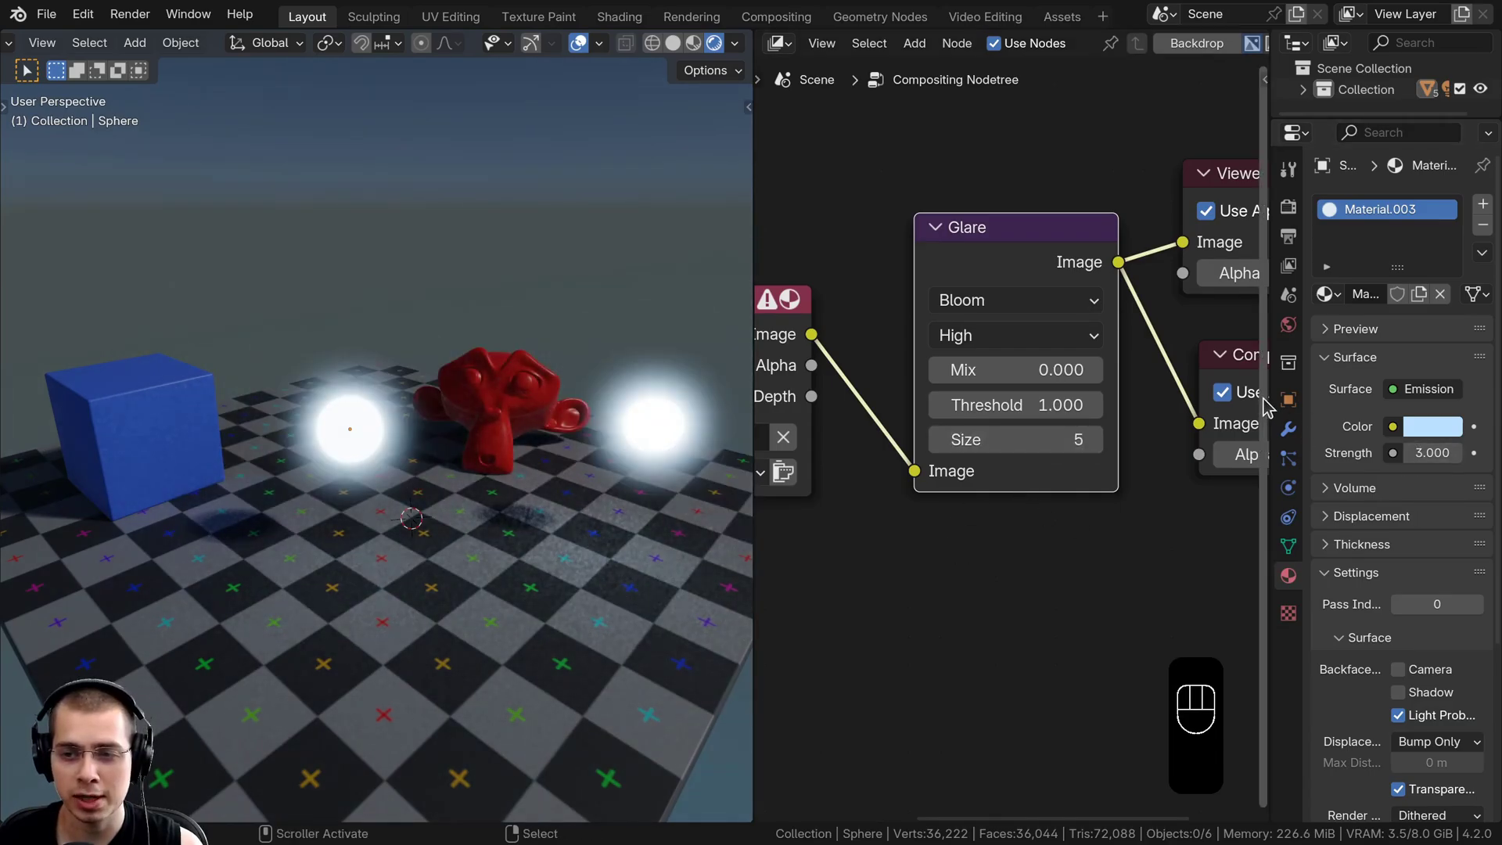
# - Widen the properties area, then enlarge and raise the glowing sphere between the blue cube and the monkey head
pyautogui.moveTo(1268, 406); pyautogui.dragTo(1181, 406)
pyautogui.press('s')
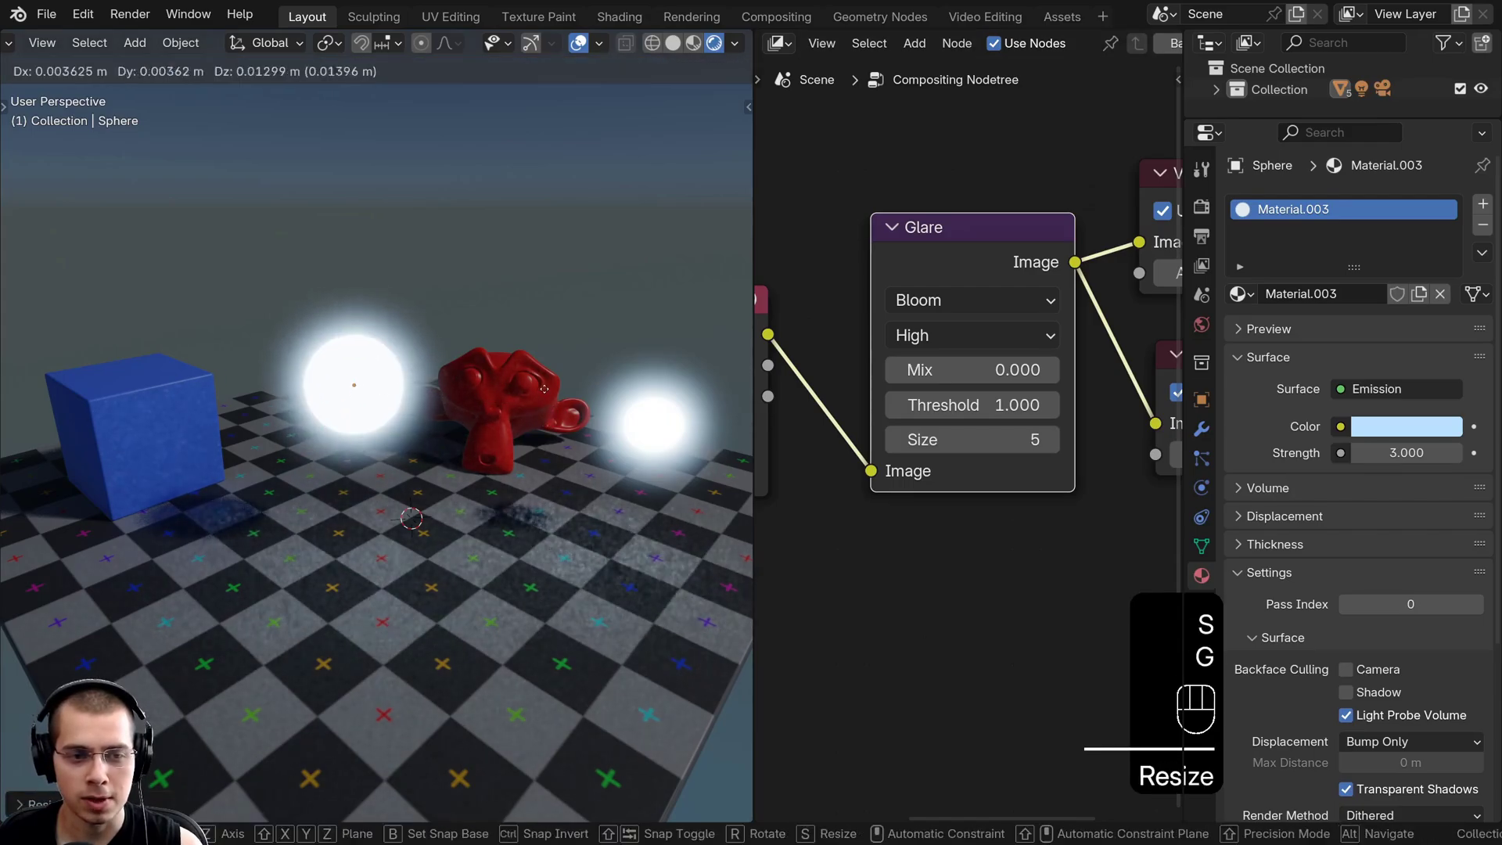
pyautogui.click(330, 314)
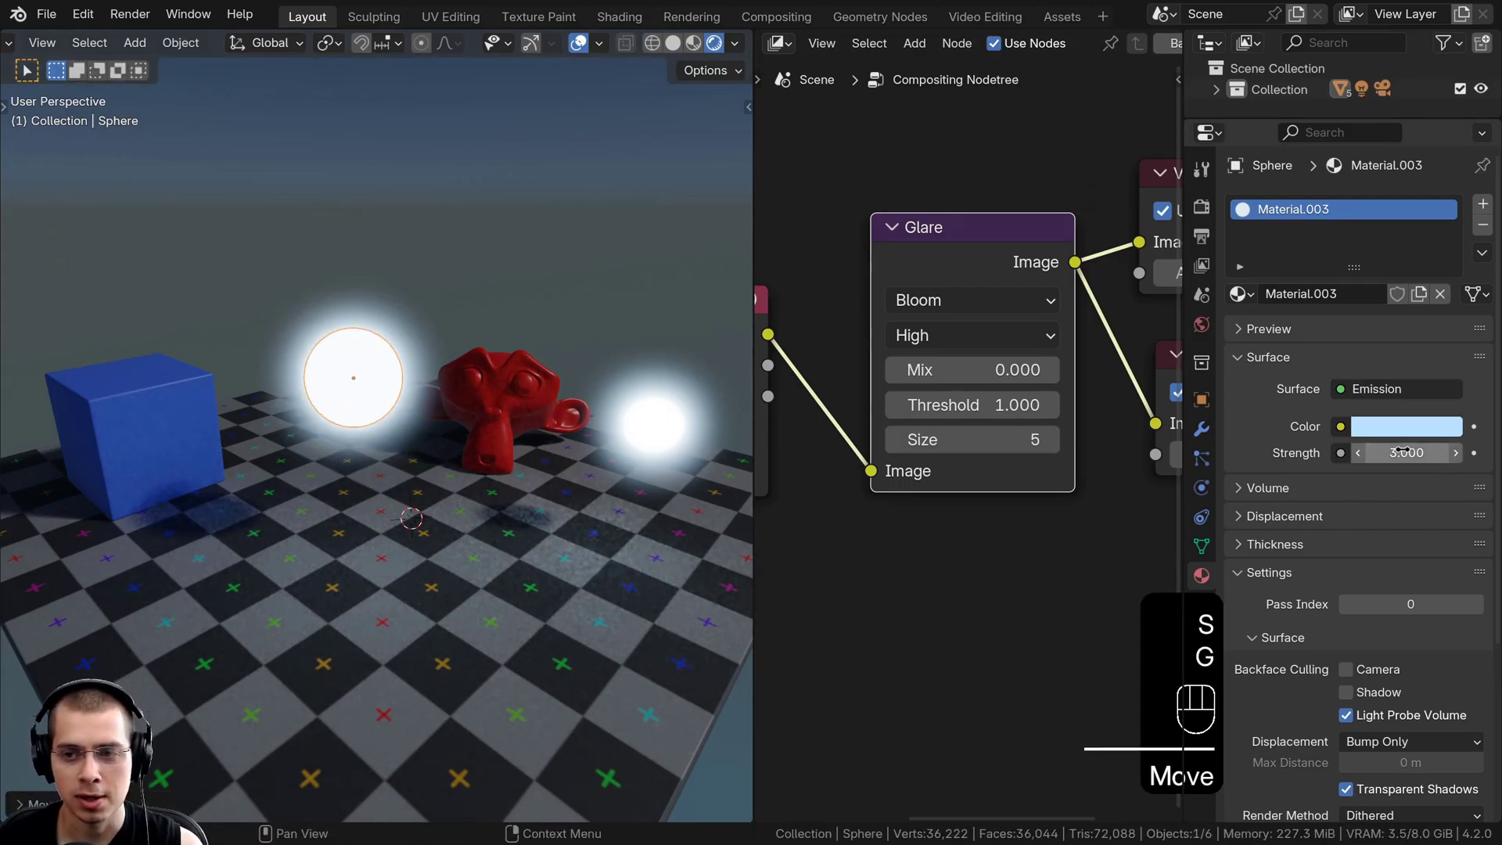
pyautogui.moveTo(1404, 451); pyautogui.dragTo(1437, 451)
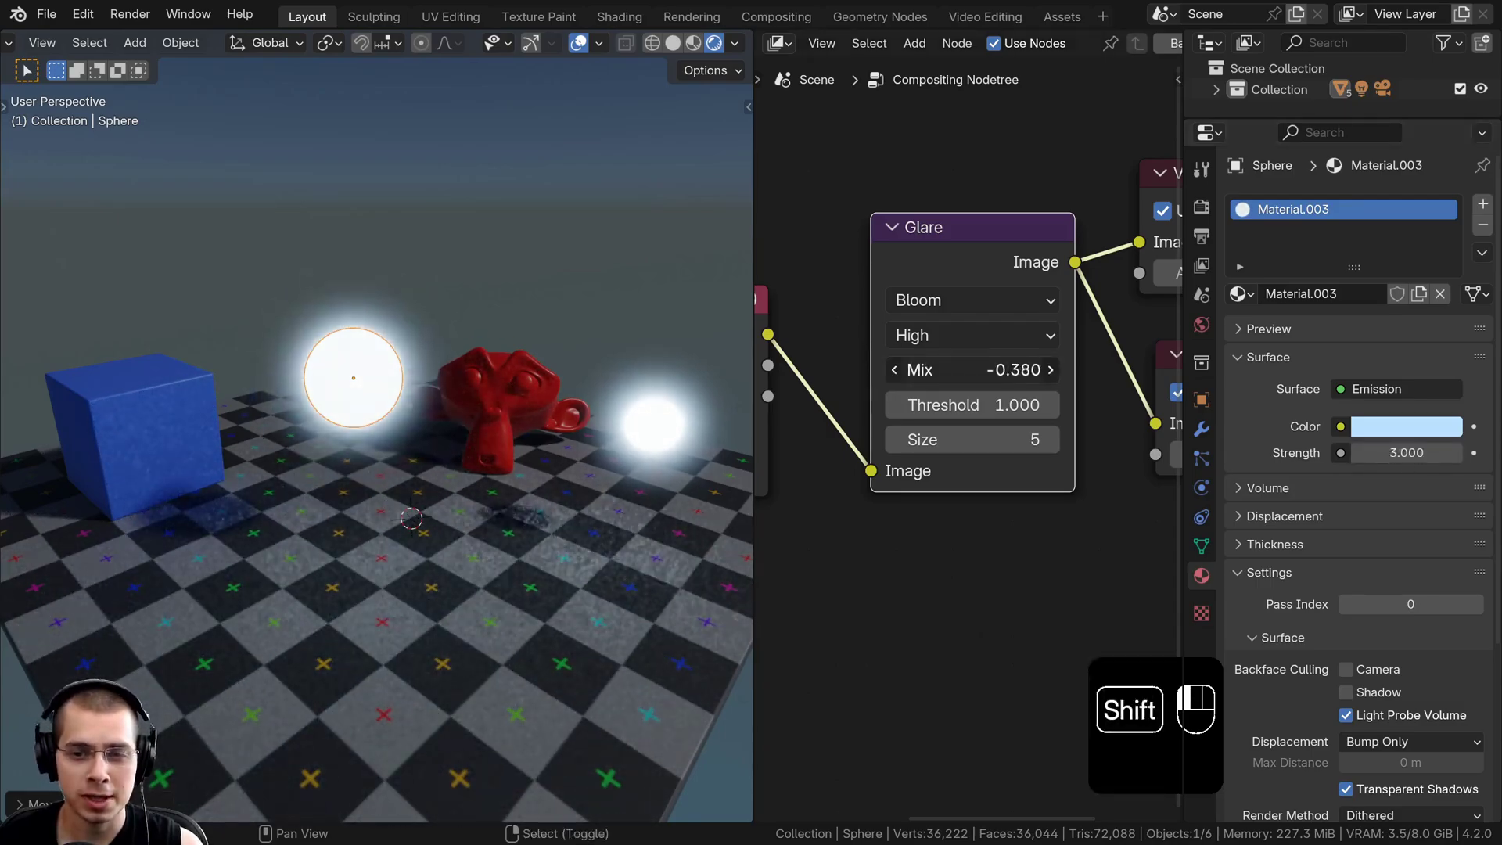
# - Try the Glare node's Mix at 1.000 to isolate the glow on both spheres, then return it to 0
pyautogui.keyDown('shift'); pyautogui.moveTo(971, 369); pyautogui.dragTo(1056, 370); pyautogui.keyUp('shift')
pyautogui.scroll(-3, 567, 313)
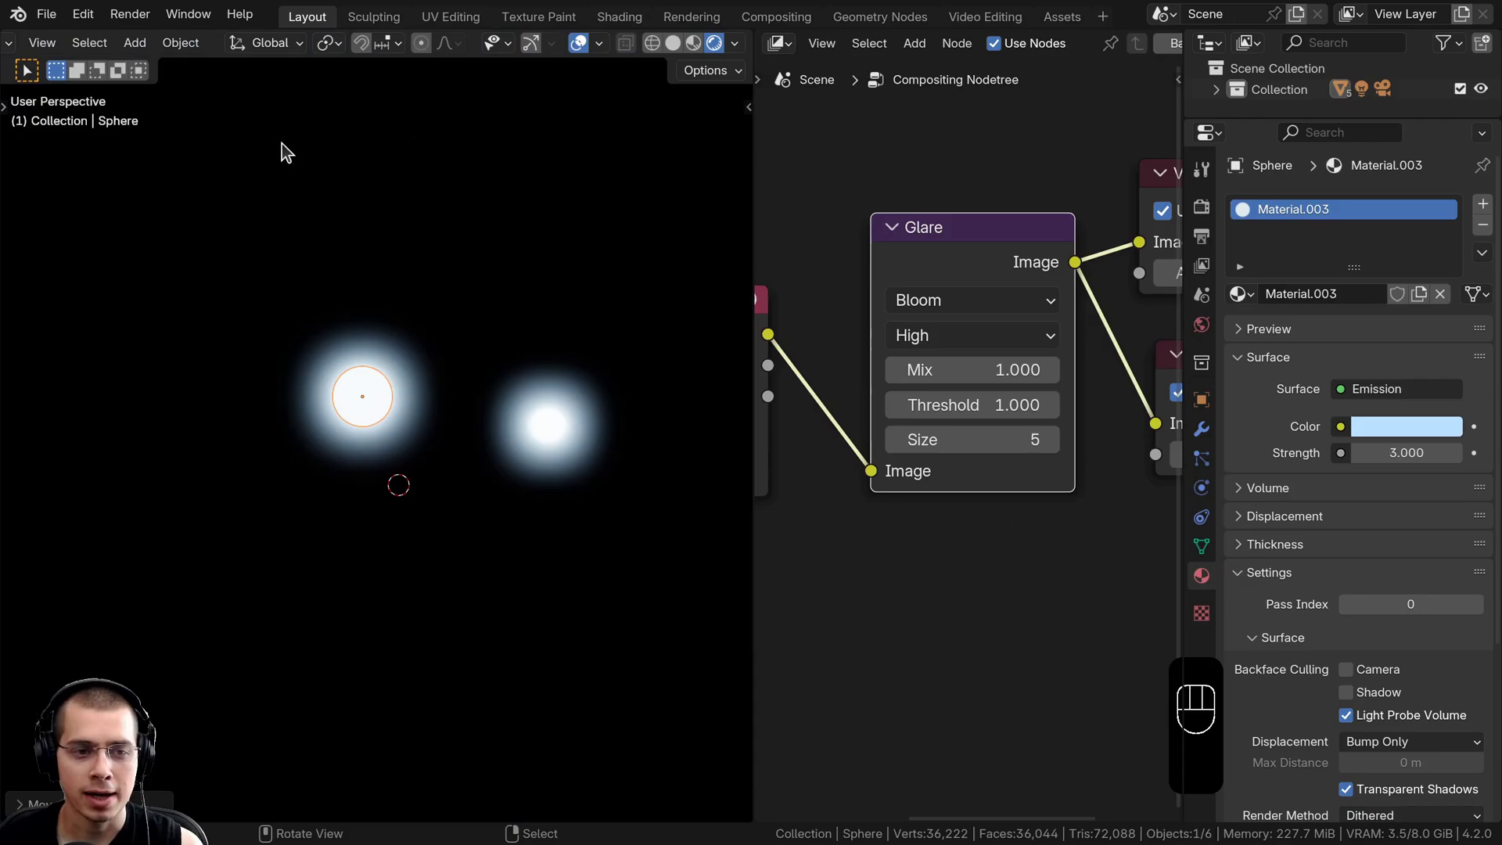
pyautogui.scroll(5, 456, 272)
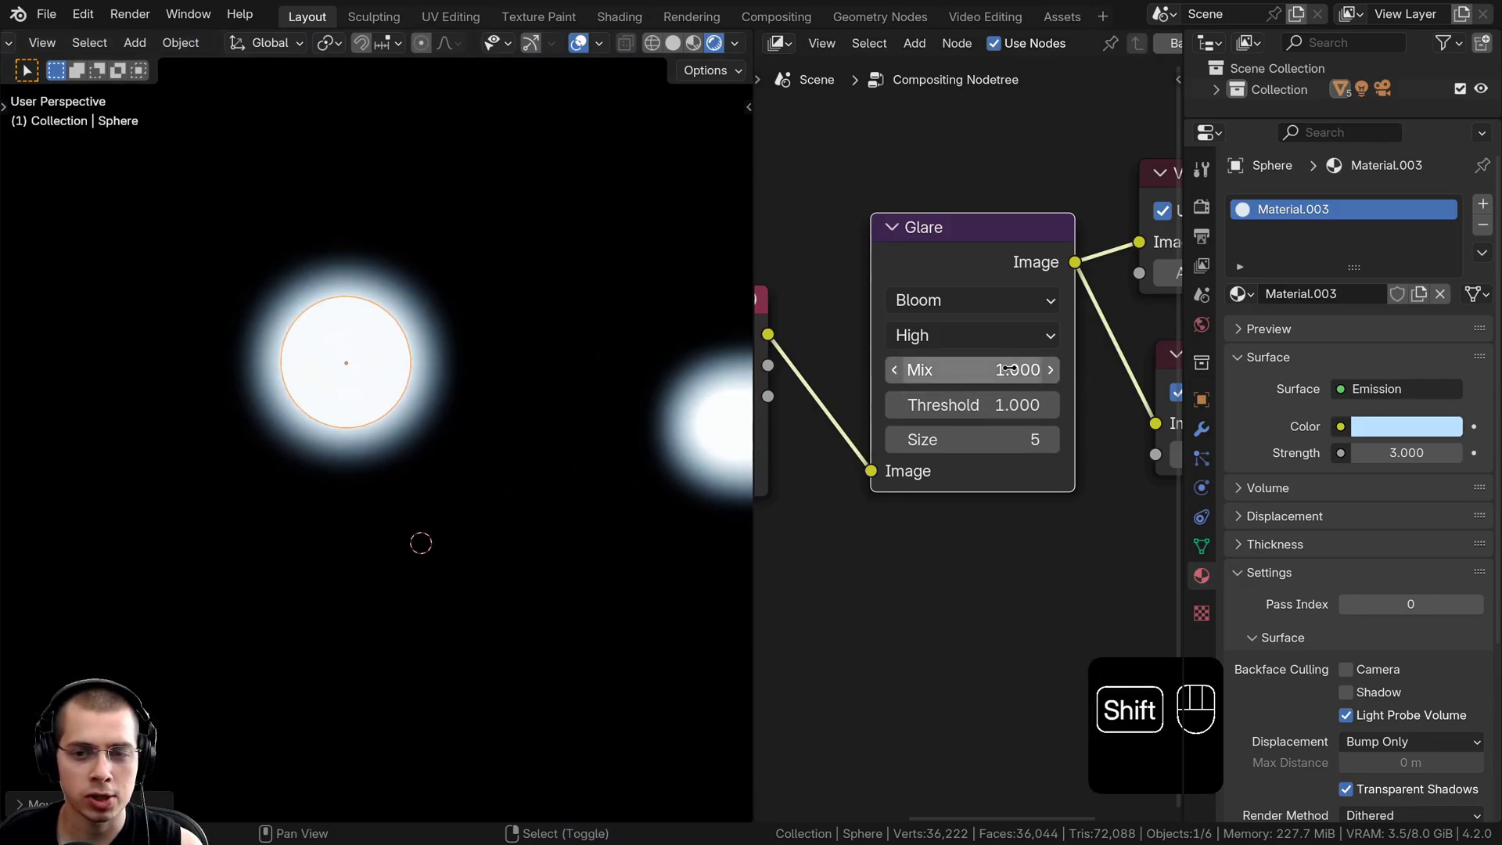
pyautogui.keyDown('shift'); pyautogui.moveTo(1017, 370); pyautogui.dragTo(914, 370); pyautogui.keyUp('shift')
pyautogui.scroll(-2, 972, 399)
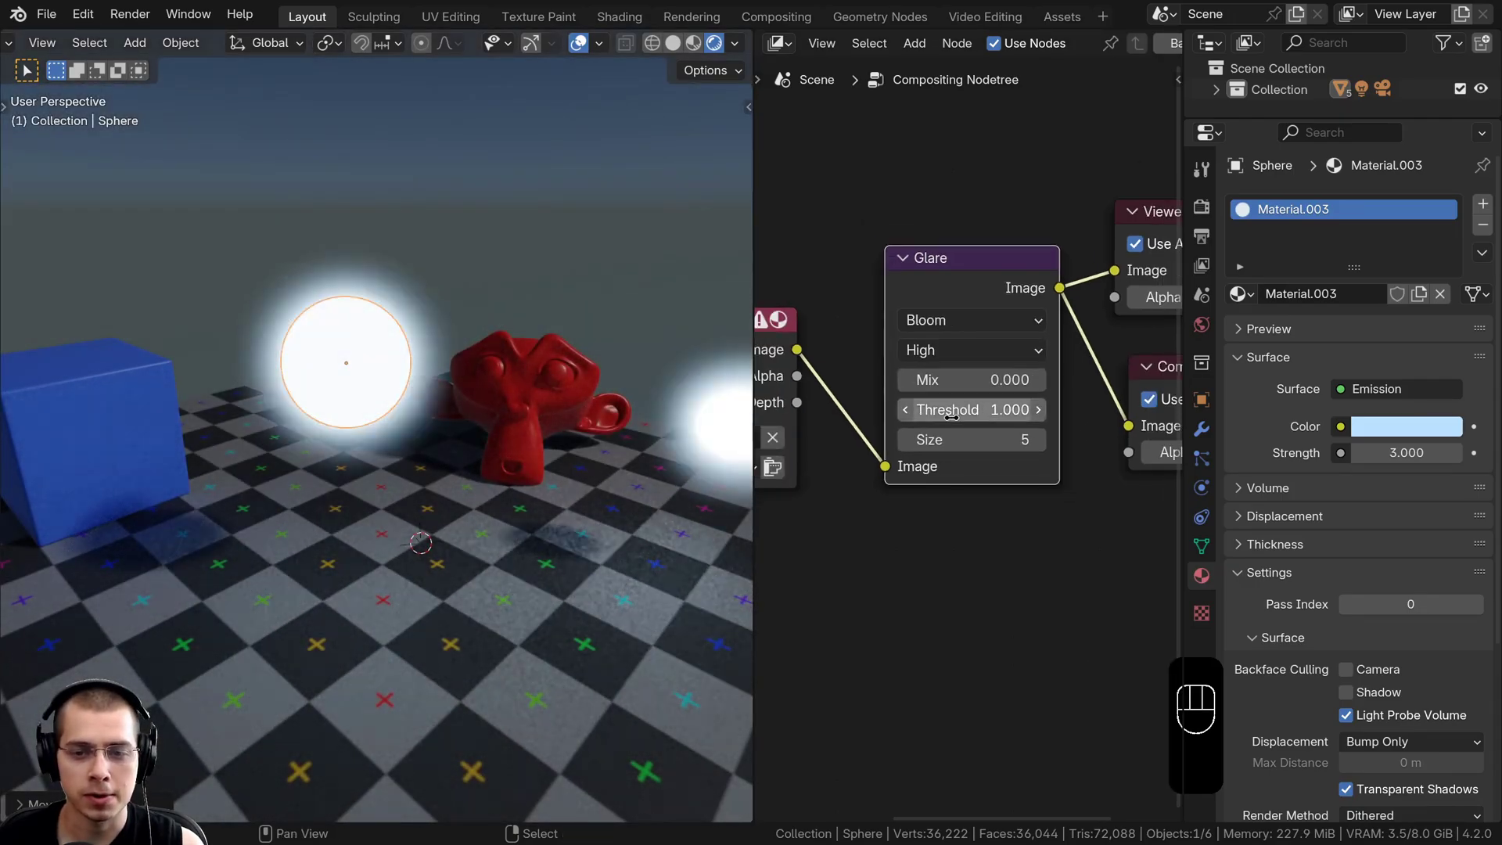
# - Move the smaller sphere slightly upward and raise the Glare node's Threshold to 3.110
pyautogui.keyDown('shift'); pyautogui.moveTo(973, 410); pyautogui.dragTo(976, 410); pyautogui.keyUp('shift')
pyautogui.keyDown('shift'); pyautogui.moveTo(552, 430); pyautogui.dragTo(480, 411, button='middle'); pyautogui.keyUp('shift')
pyautogui.scroll(-2, 501, 415)
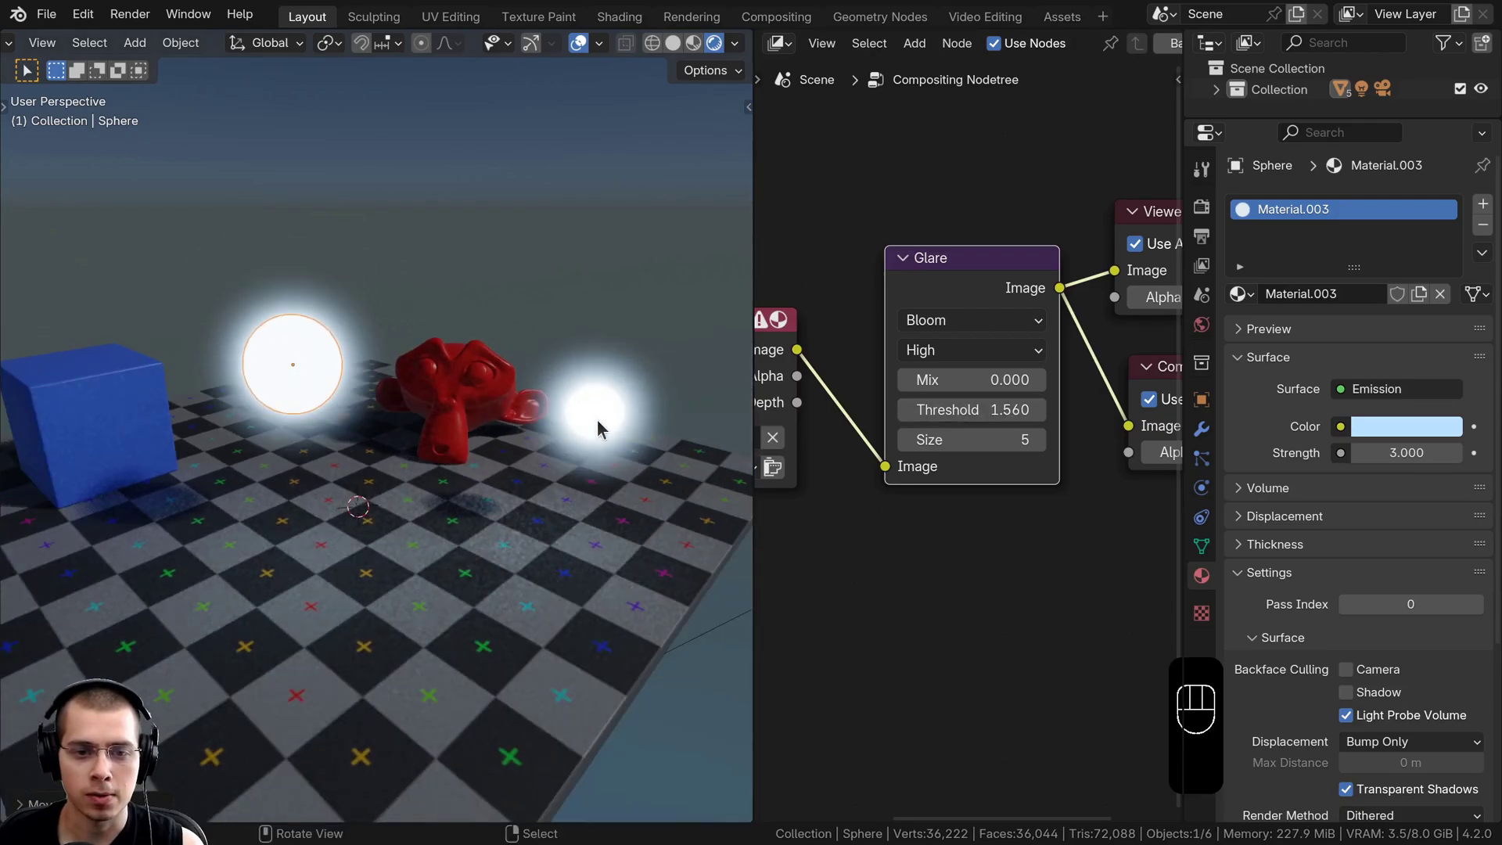
pyautogui.click(597, 424)
pyautogui.press('g')
pyautogui.click(606, 382)
pyautogui.keyDown('shift'); pyautogui.moveTo(973, 410); pyautogui.dragTo(1045, 409); pyautogui.keyUp('shift')
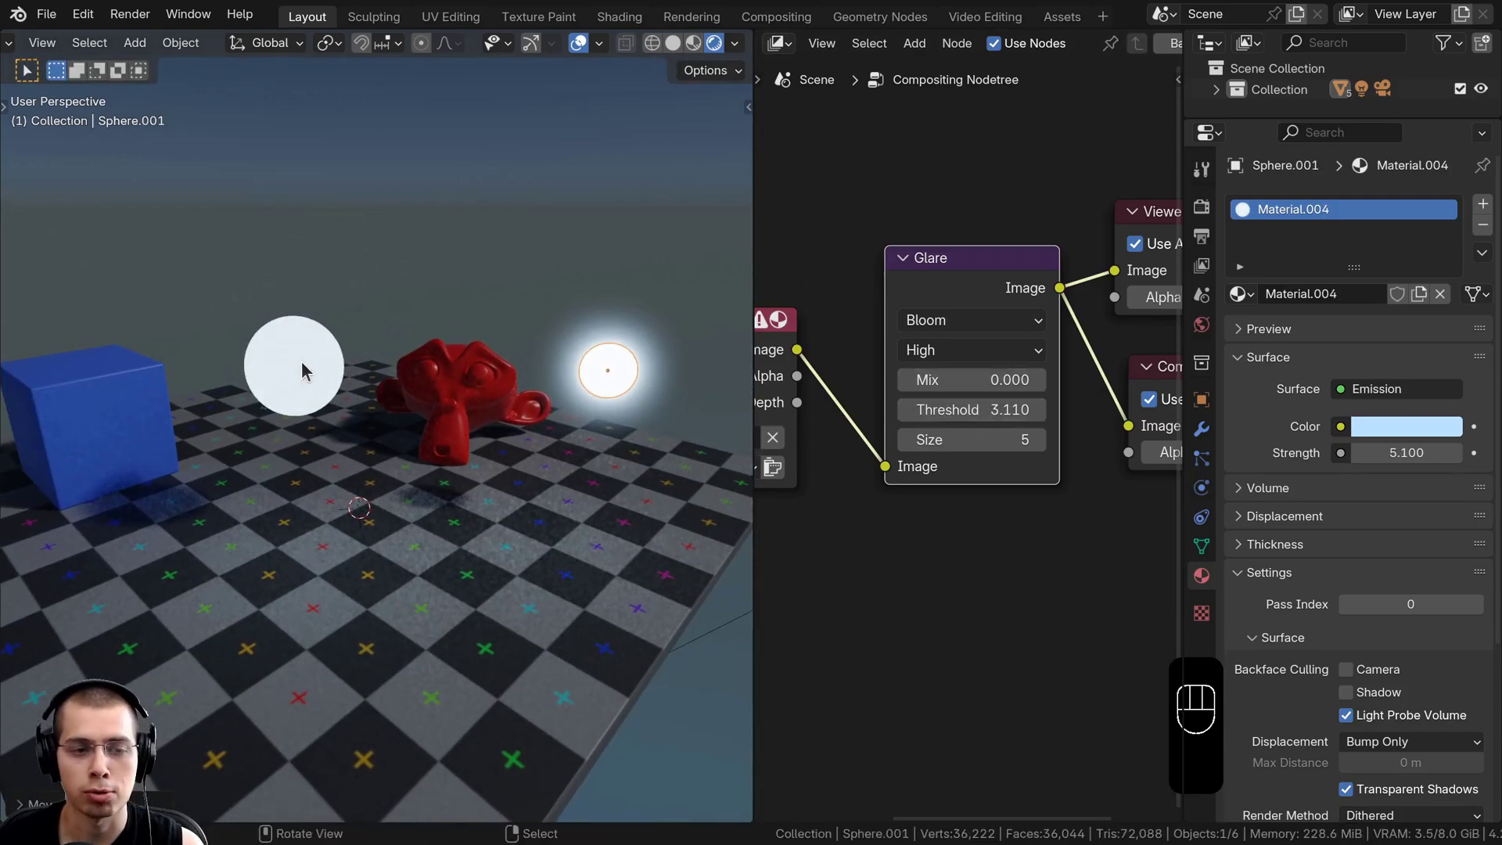
# - Enlarge and raise the larger sphere near the cube, and set its emission strength to 1
pyautogui.click(302, 350)
pyautogui.press('g')
pyautogui.press('s')
pyautogui.press('g')
pyautogui.click(342, 235)
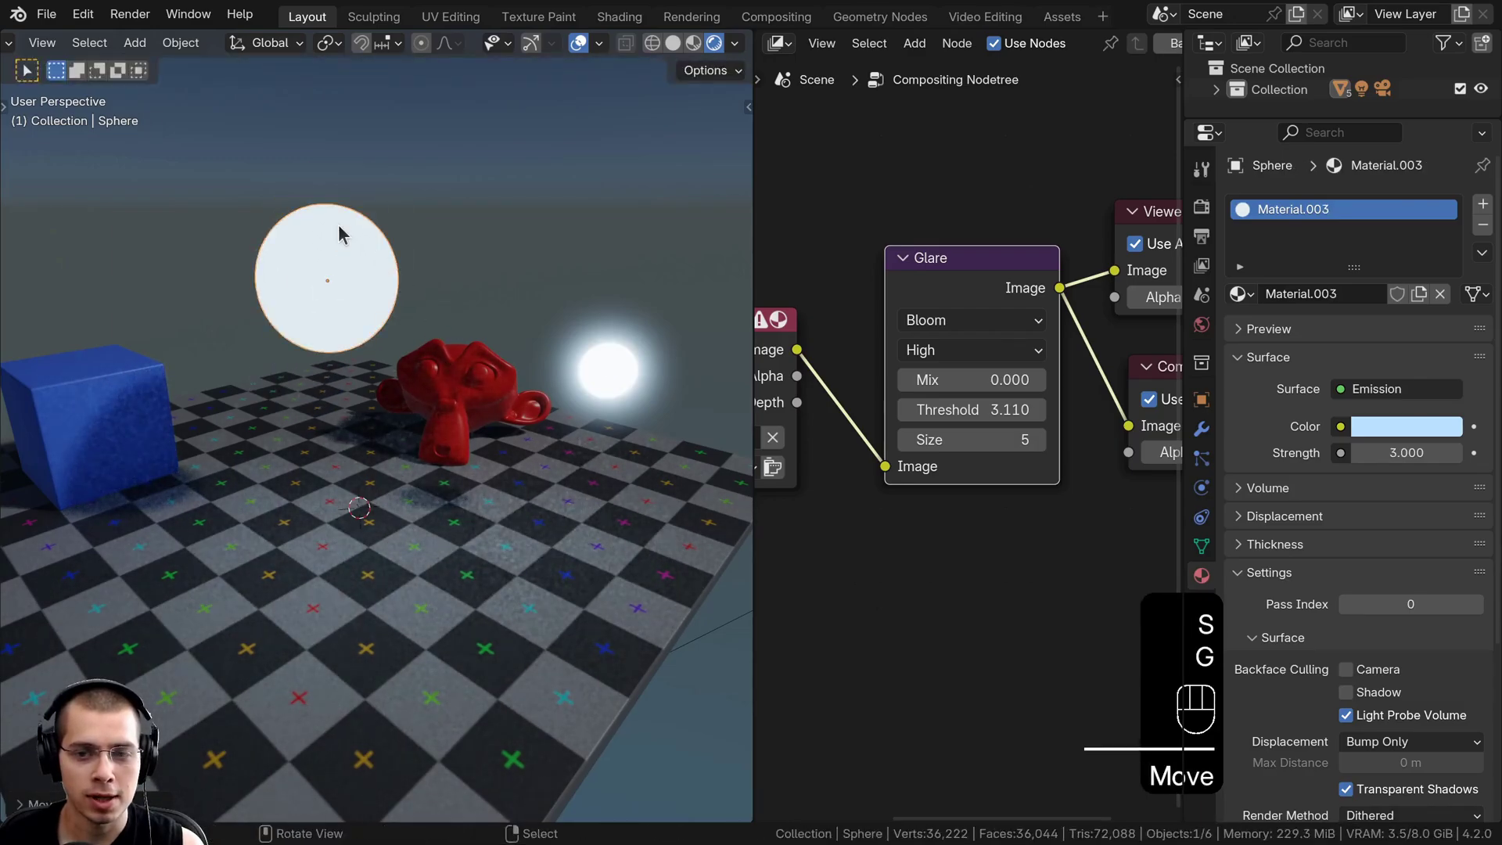
pyautogui.write('1')
pyautogui.press('Return')
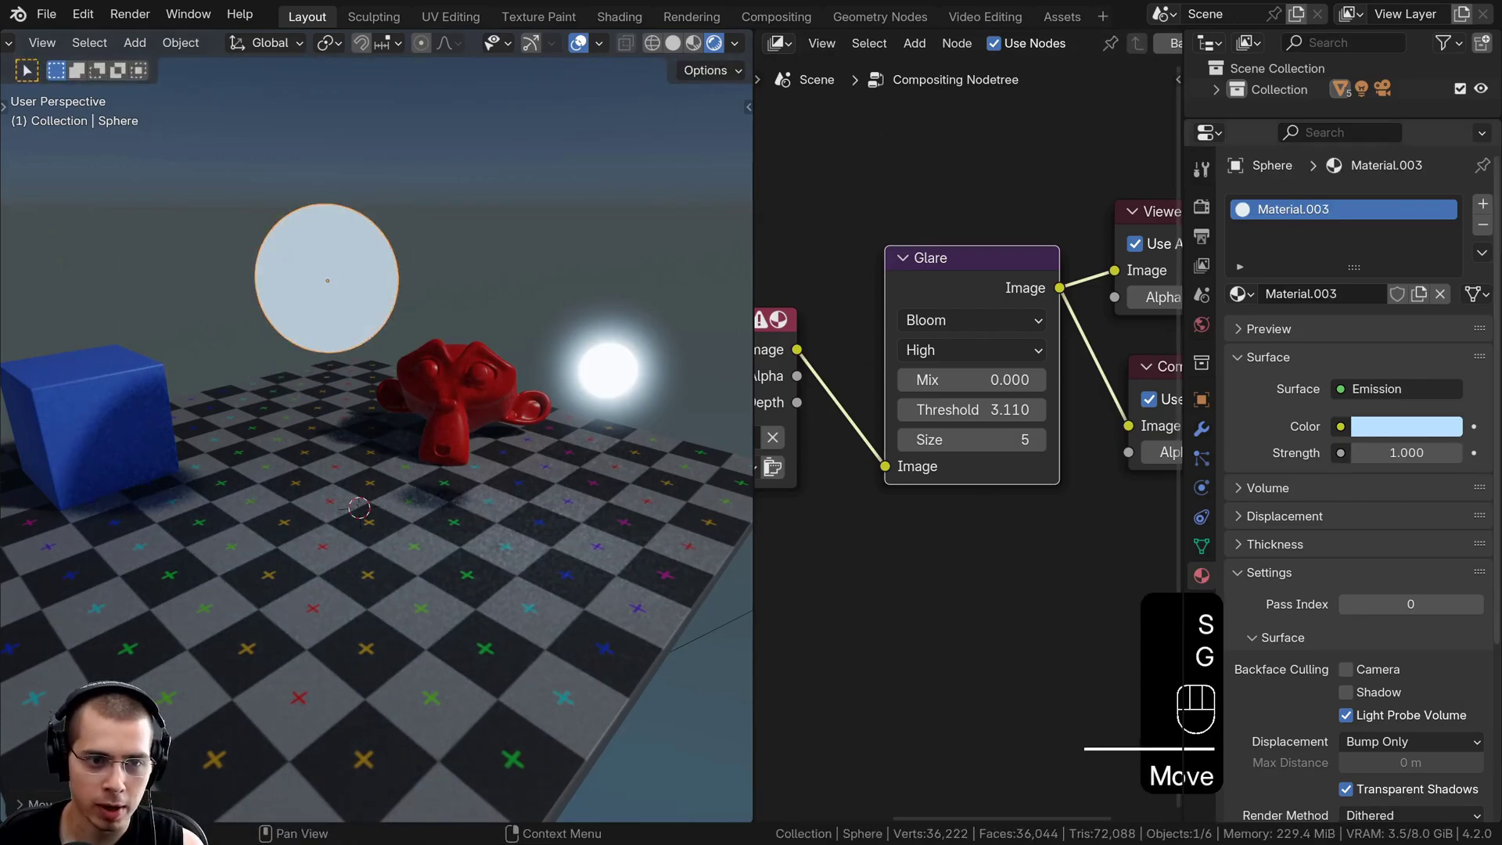
# - Enlarge and raise the smaller sphere beyond the monkey head, and set its emission strength to 20
pyautogui.click(607, 383)
pyautogui.press('g')
pyautogui.press('s')
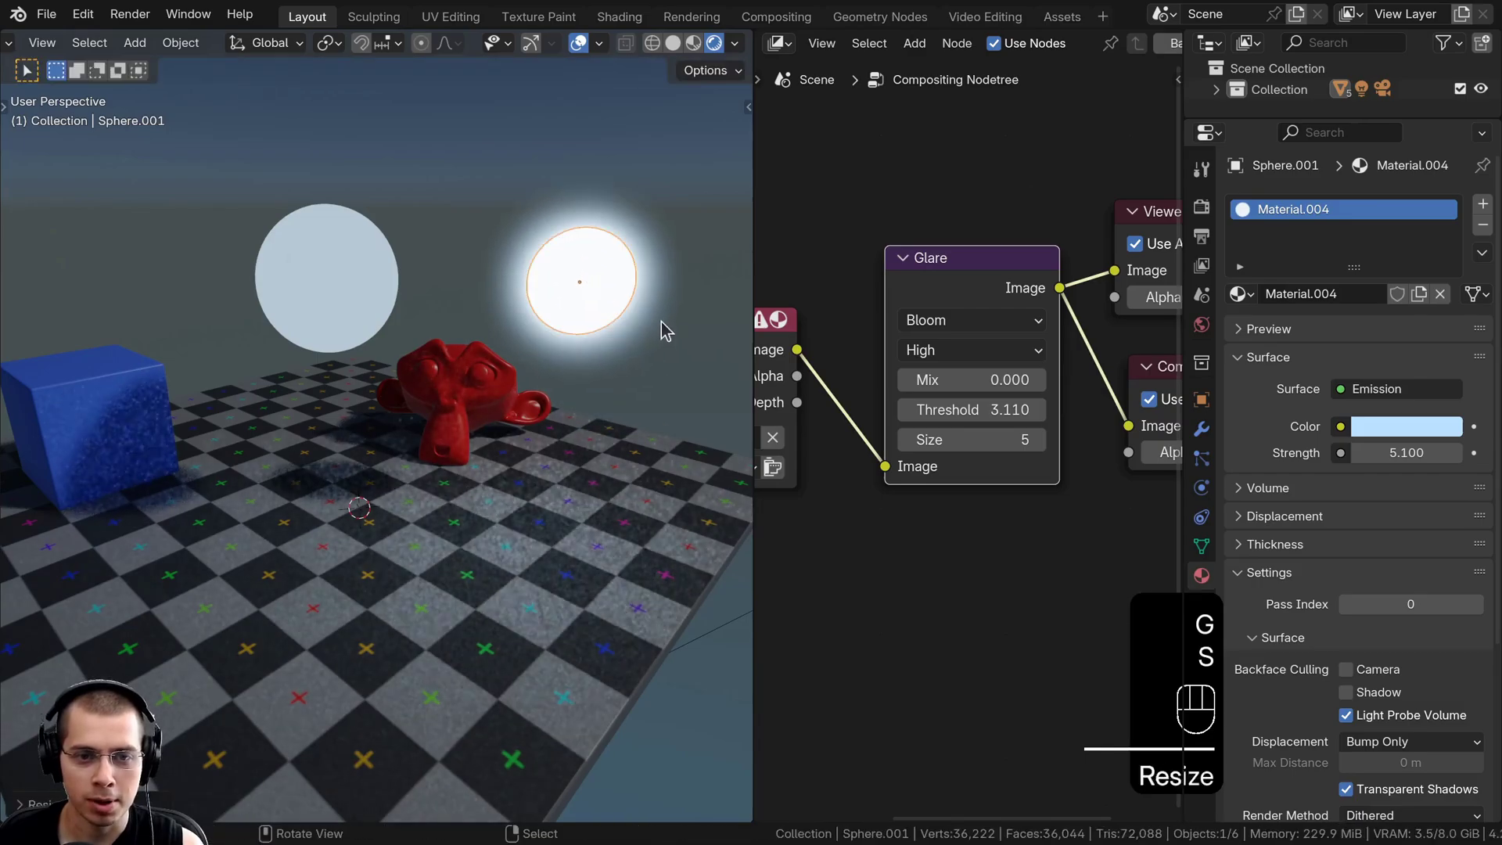
pyautogui.press('g')
pyautogui.click(664, 328)
pyautogui.click(1370, 447)
pyautogui.write('2')
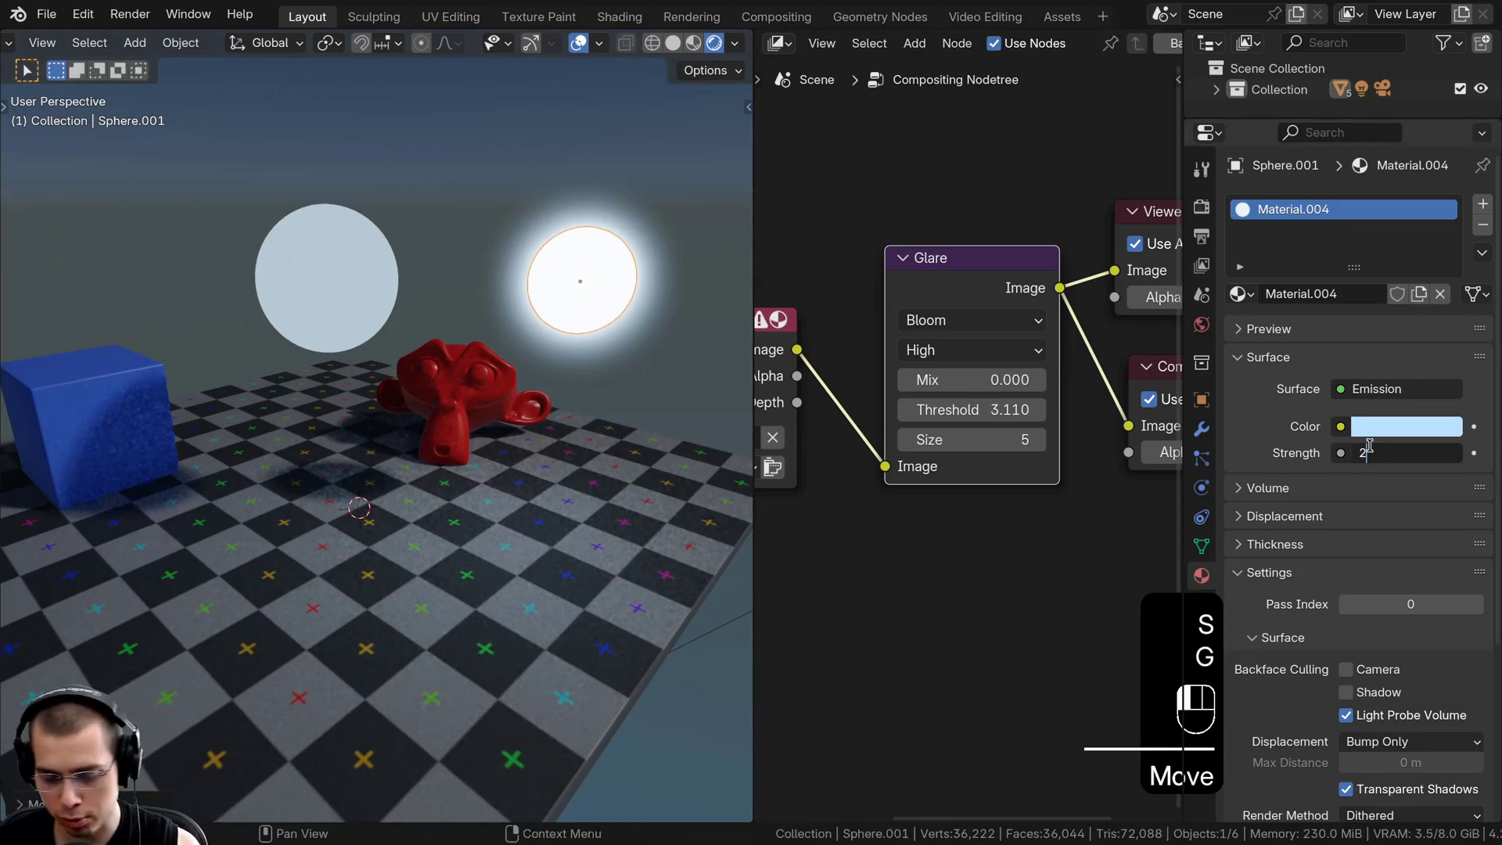
pyautogui.write('0')
pyautogui.press('Return')
# - Lower the Glare node's Threshold to 0.150 with the whole checkered board in view
pyautogui.keyDown('shift'); pyautogui.moveTo(581, 387); pyautogui.dragTo(581, 396, button='middle'); pyautogui.keyUp('shift')
pyautogui.keyDown('shift'); pyautogui.moveTo(973, 410); pyautogui.dragTo(903, 410); pyautogui.keyUp('shift')
pyautogui.scroll(-3, 485, 423)
pyautogui.moveTo(485, 422); pyautogui.dragTo(432, 430, button='middle')
pyautogui.moveTo(469, 548); pyautogui.dragTo(554, 646, button='middle')
pyautogui.scroll(1, 553, 646)
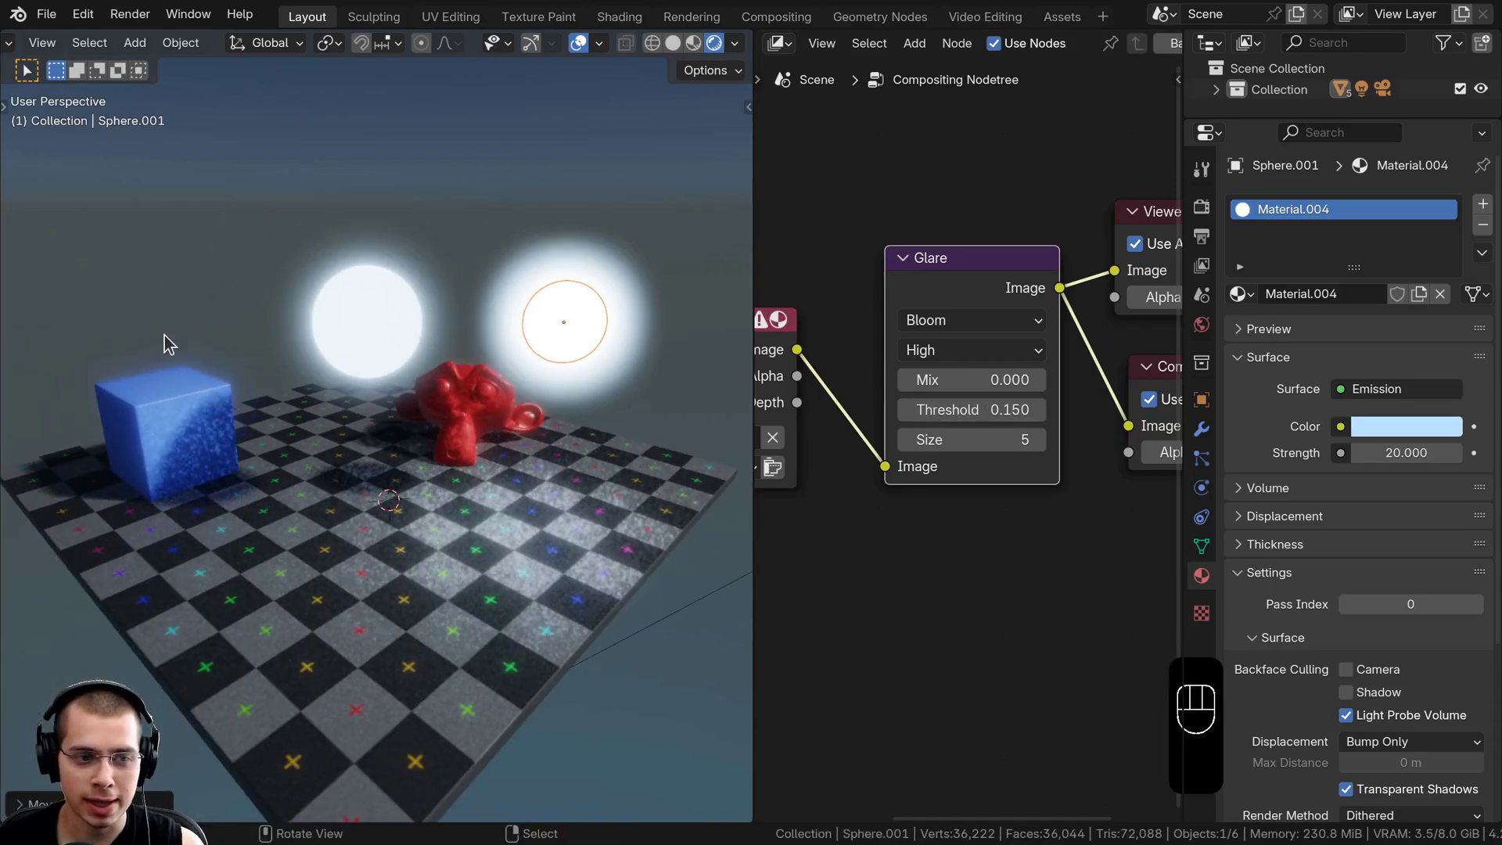
# - Examine the glow on the monkey head and the checkered floor up close and from another angle
pyautogui.scroll(5, 560, 448)
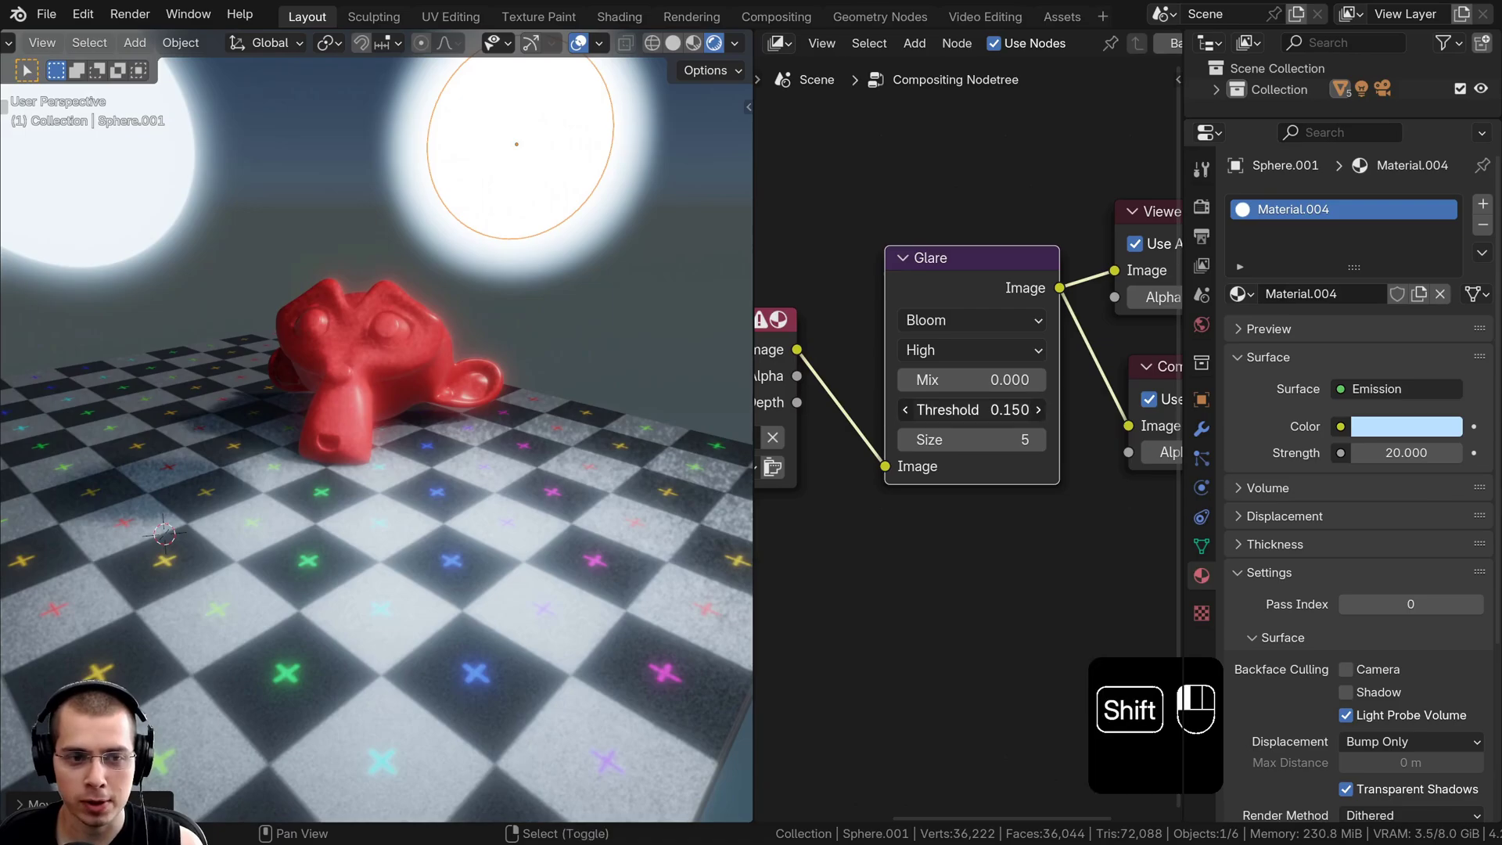
pyautogui.scroll(4, 483, 368)
pyautogui.scroll(-5, 454, 291)
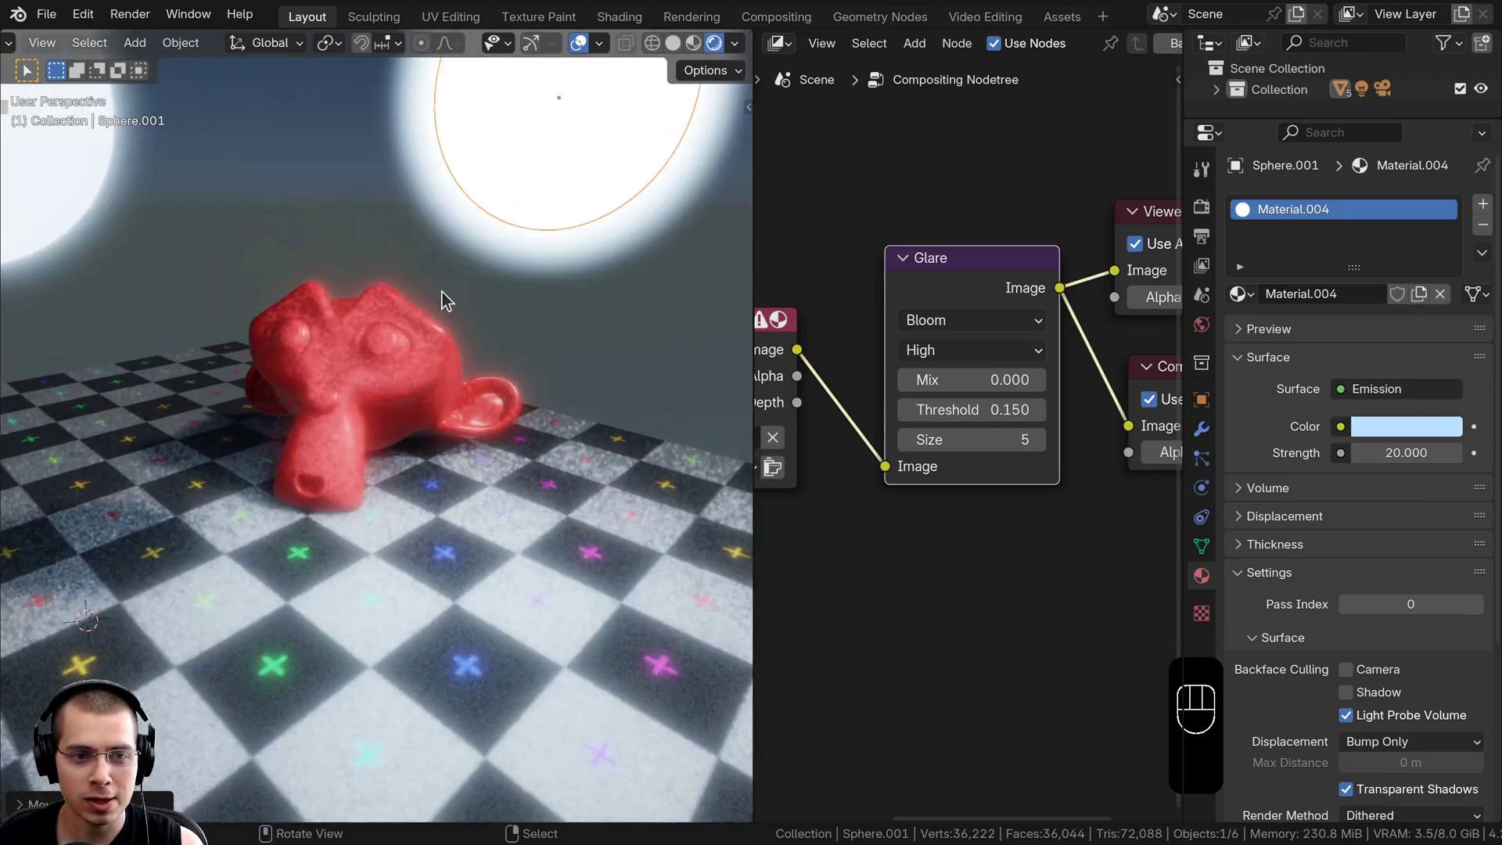
pyautogui.keyDown('shift'); pyautogui.moveTo(452, 572); pyautogui.dragTo(446, 481, button='middle'); pyautogui.keyUp('shift')
pyautogui.moveTo(496, 428); pyautogui.dragTo(397, 487, button='middle')
pyautogui.scroll(-3, 362, 490)
pyautogui.keyDown('shift'); pyautogui.moveTo(397, 487); pyautogui.dragTo(409, 509, button='middle'); pyautogui.keyUp('shift')
# - Raise the Glare node's Threshold to 3.490 and reposition the brighter sphere beside the monkey head
pyautogui.keyDown('shift'); pyautogui.moveTo(960, 410); pyautogui.dragTo(1311, 410); pyautogui.keyUp('shift')
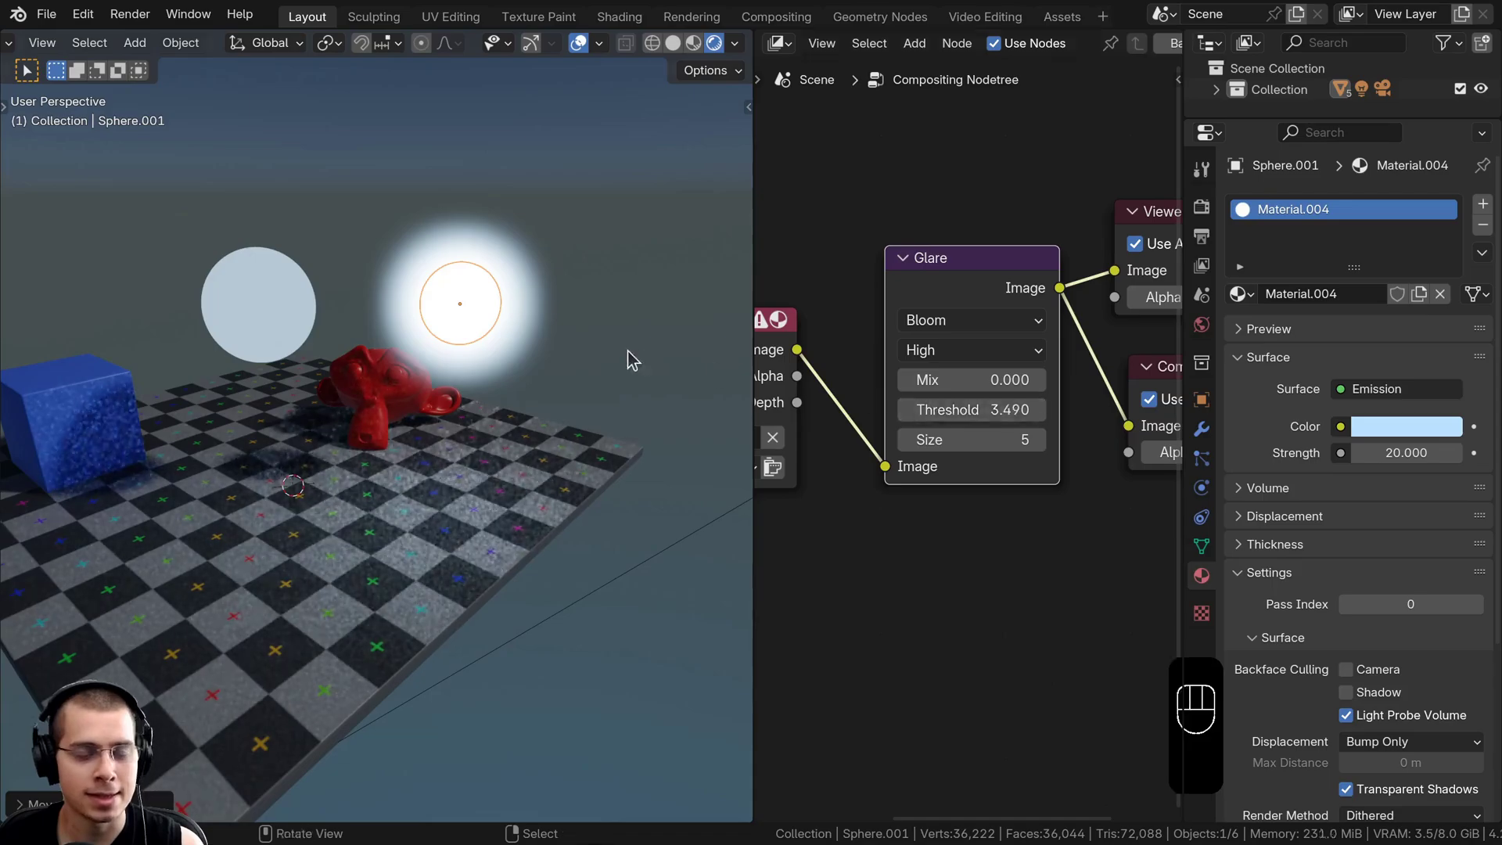
pyautogui.scroll(3, 633, 360)
pyautogui.press('g')
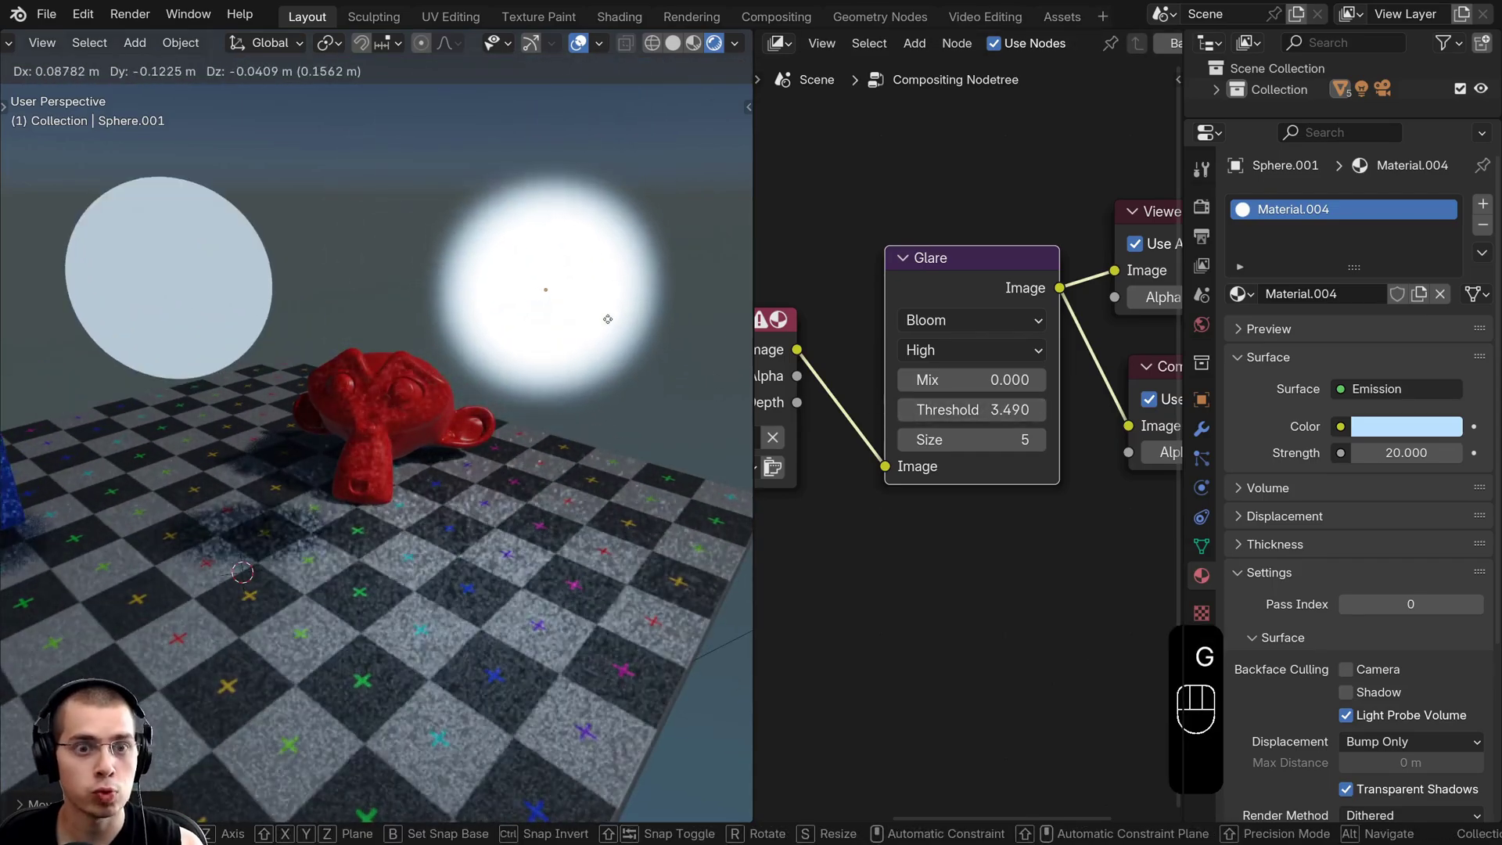
pyautogui.click(608, 320)
pyautogui.scroll(-3, 608, 319)
pyautogui.moveTo(608, 319); pyautogui.dragTo(594, 374, button='middle')
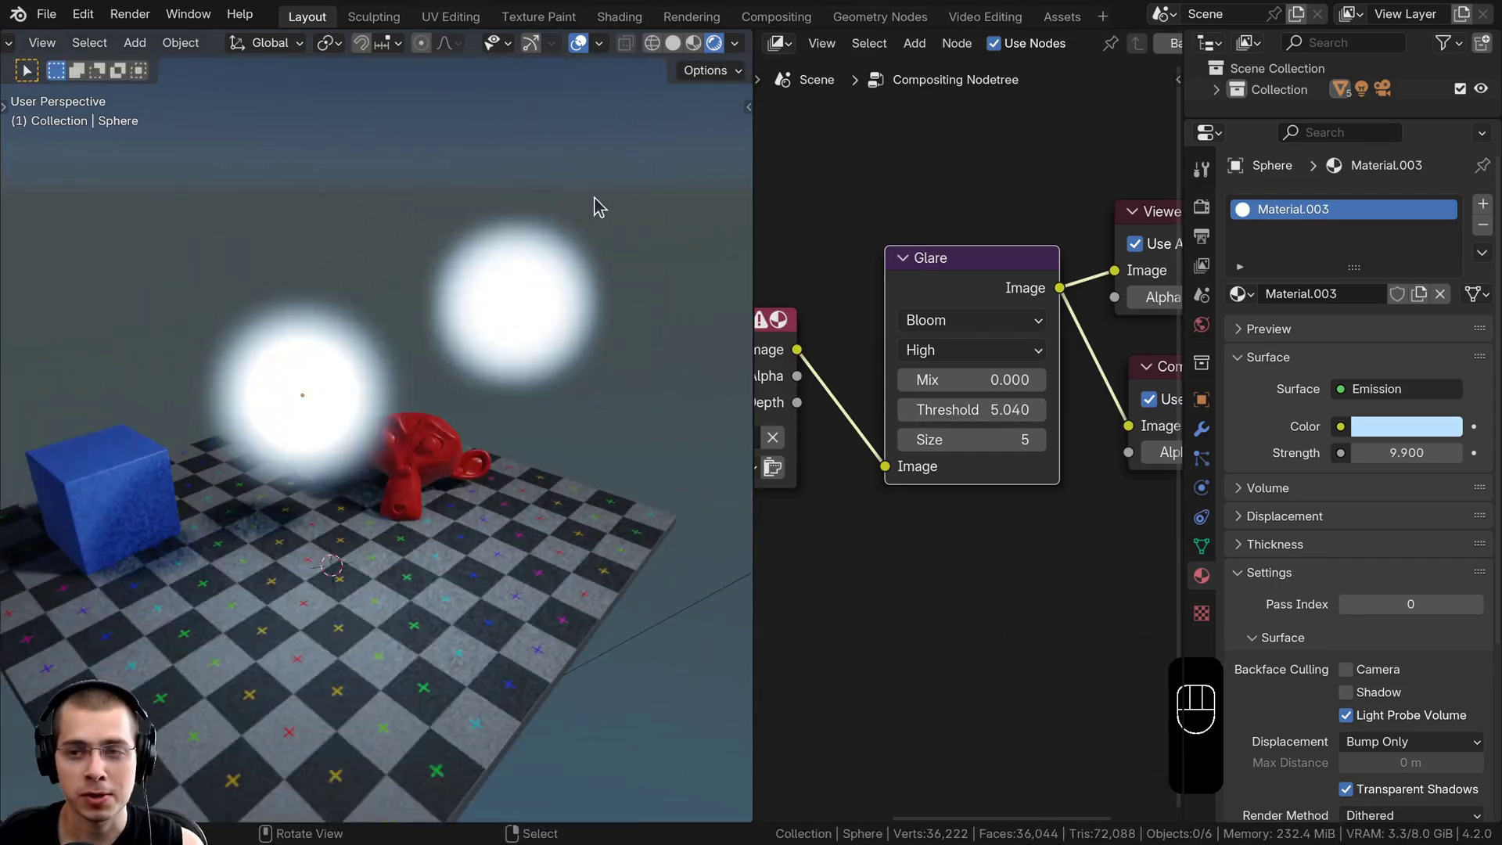
# - Switch the scene's render engine to Cycles
pyautogui.scroll(-2, 1006, 305)
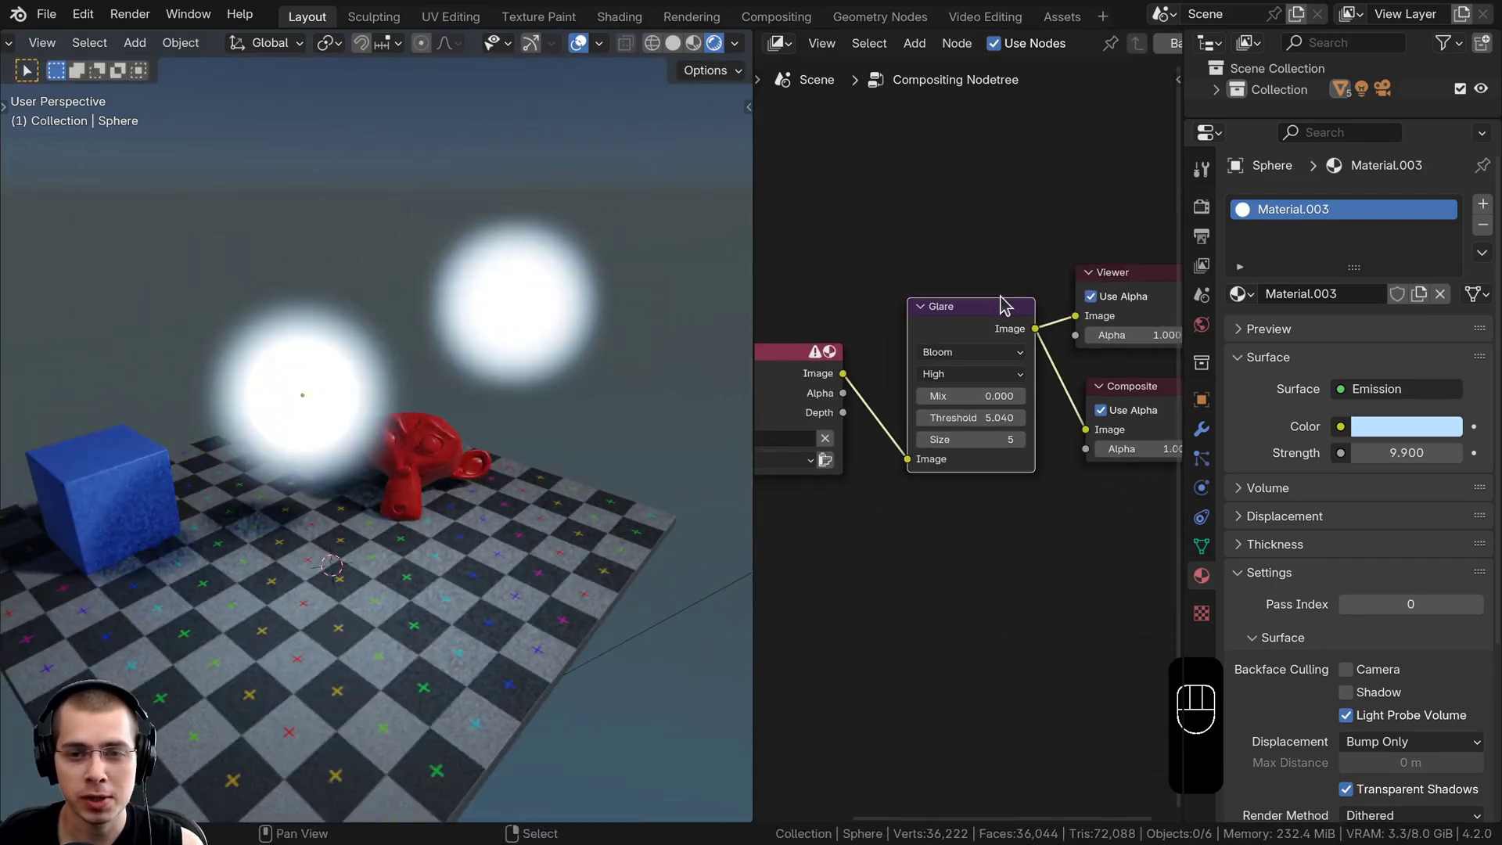
pyautogui.press('g')
pyautogui.rightClick(985, 225)
pyautogui.click(1203, 207)
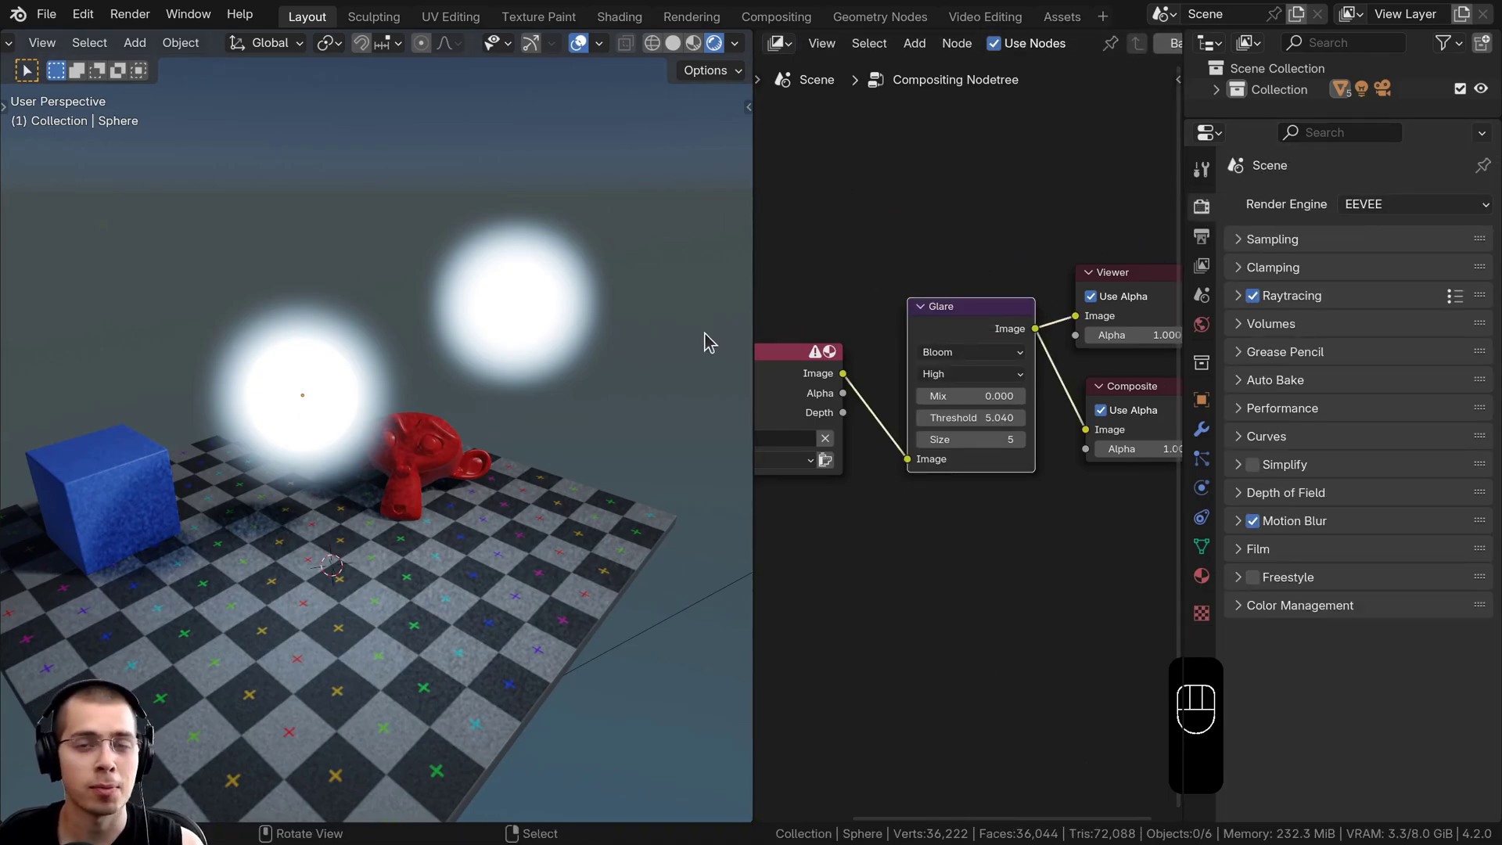
pyautogui.moveTo(648, 296); pyautogui.dragTo(533, 303, button='middle')
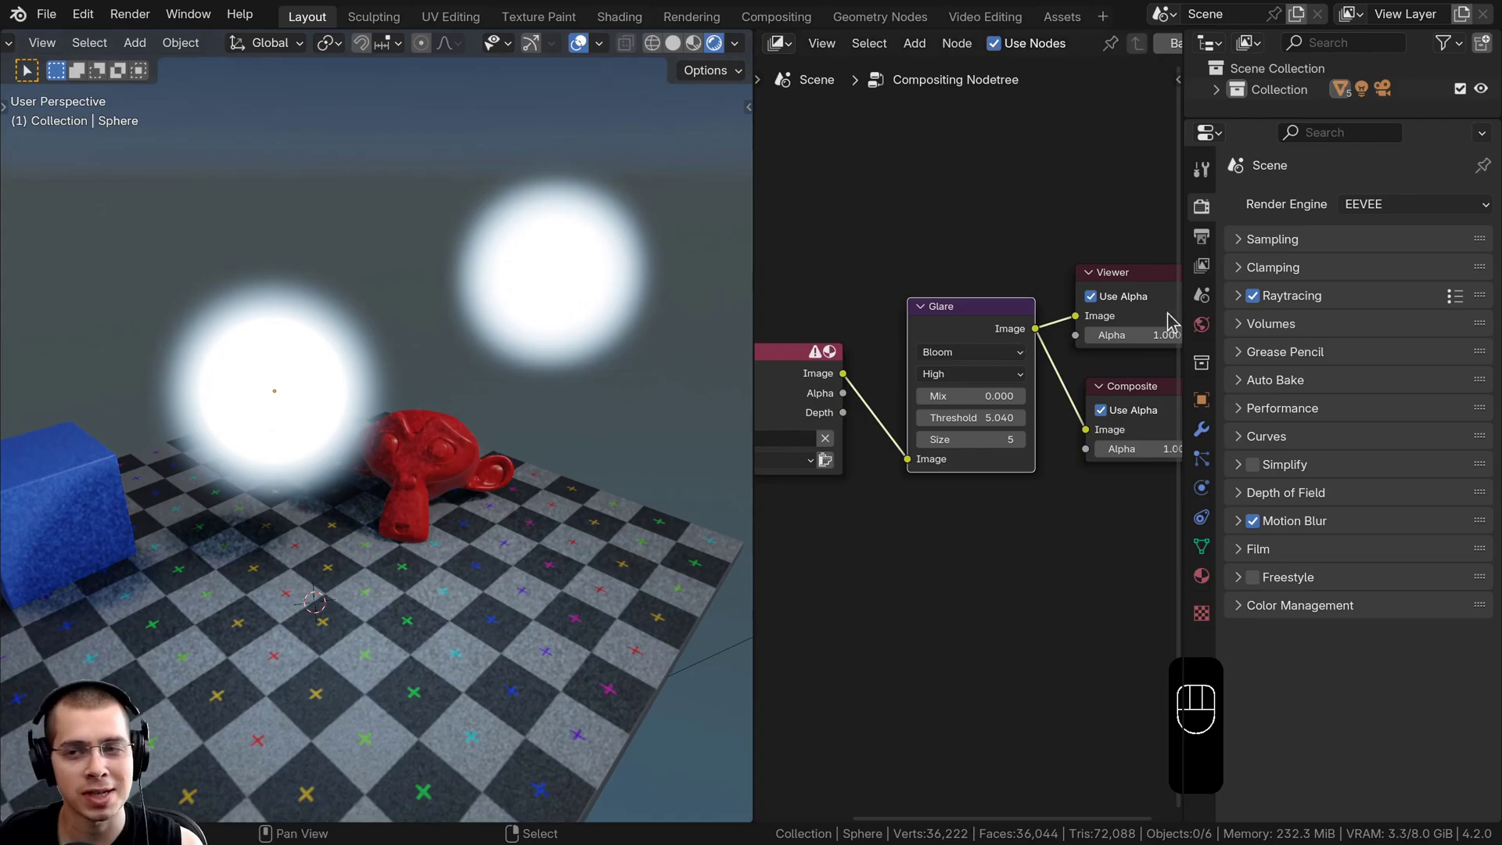
pyautogui.click(1362, 204)
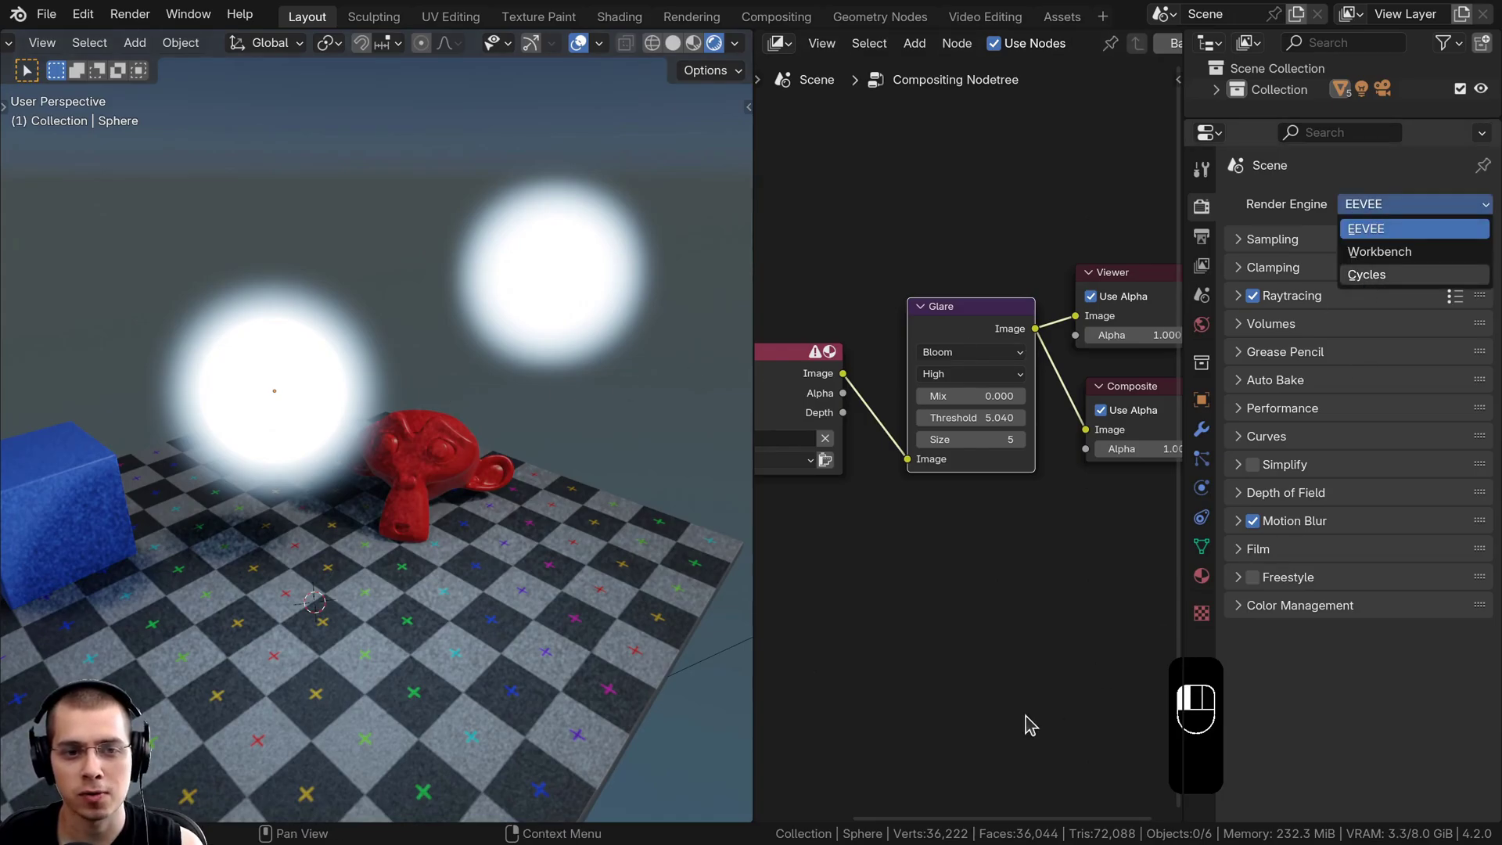
pyautogui.click(1367, 274)
# - Move the sphere above the cube around the board and view its bloom in Cycles from several angles
pyautogui.scroll(-4, 598, 376)
pyautogui.moveTo(587, 377); pyautogui.dragTo(369, 374, button='middle')
pyautogui.press('KP_2')
pyautogui.press('KP_0')
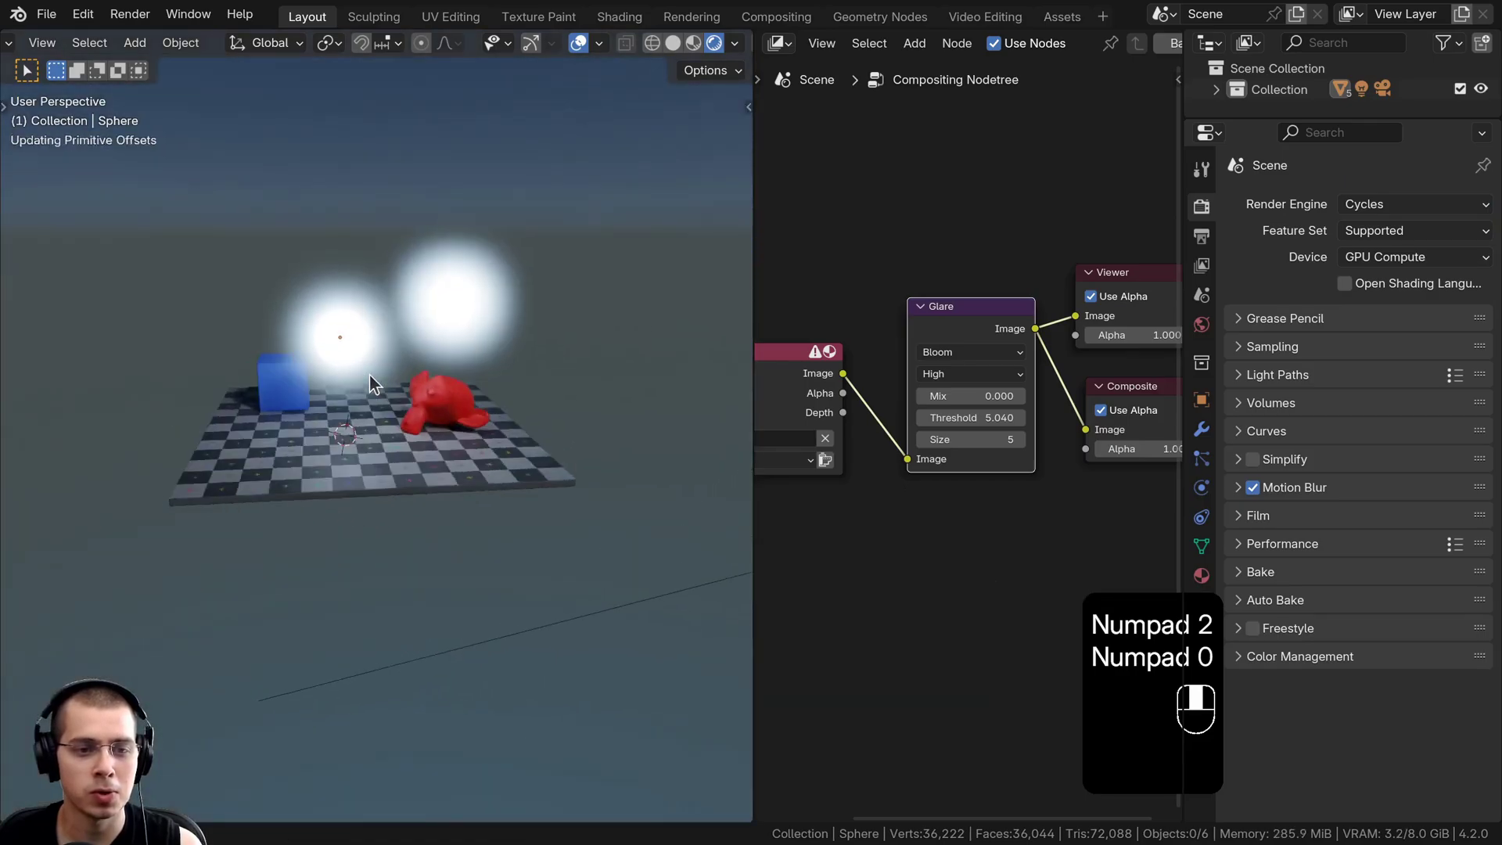
pyautogui.click(338, 180)
pyautogui.press('g')
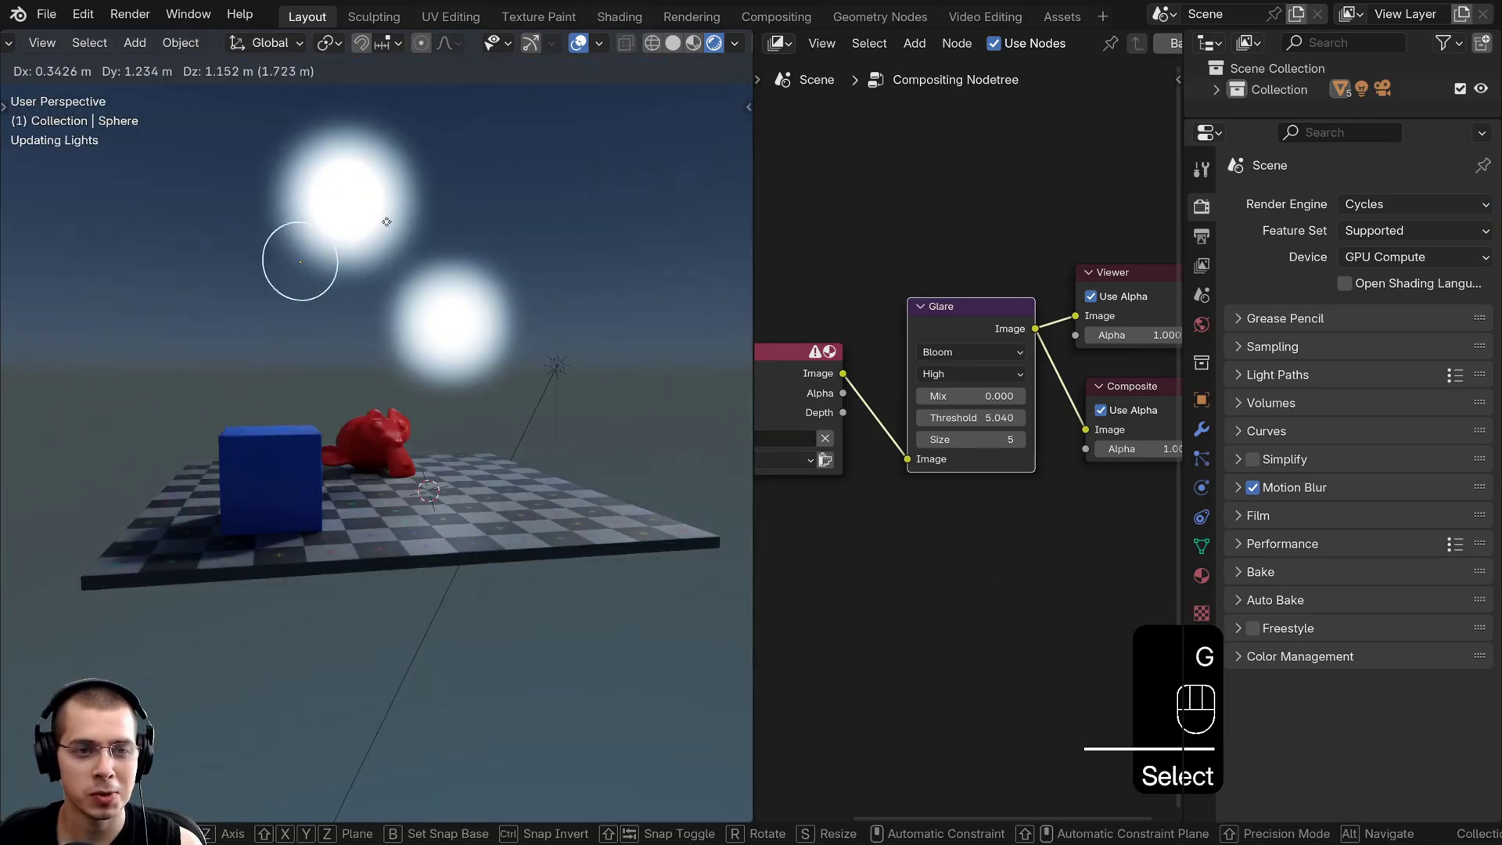
pyautogui.click(398, 276)
pyautogui.moveTo(398, 276); pyautogui.dragTo(241, 285, button='middle')
pyautogui.press('g')
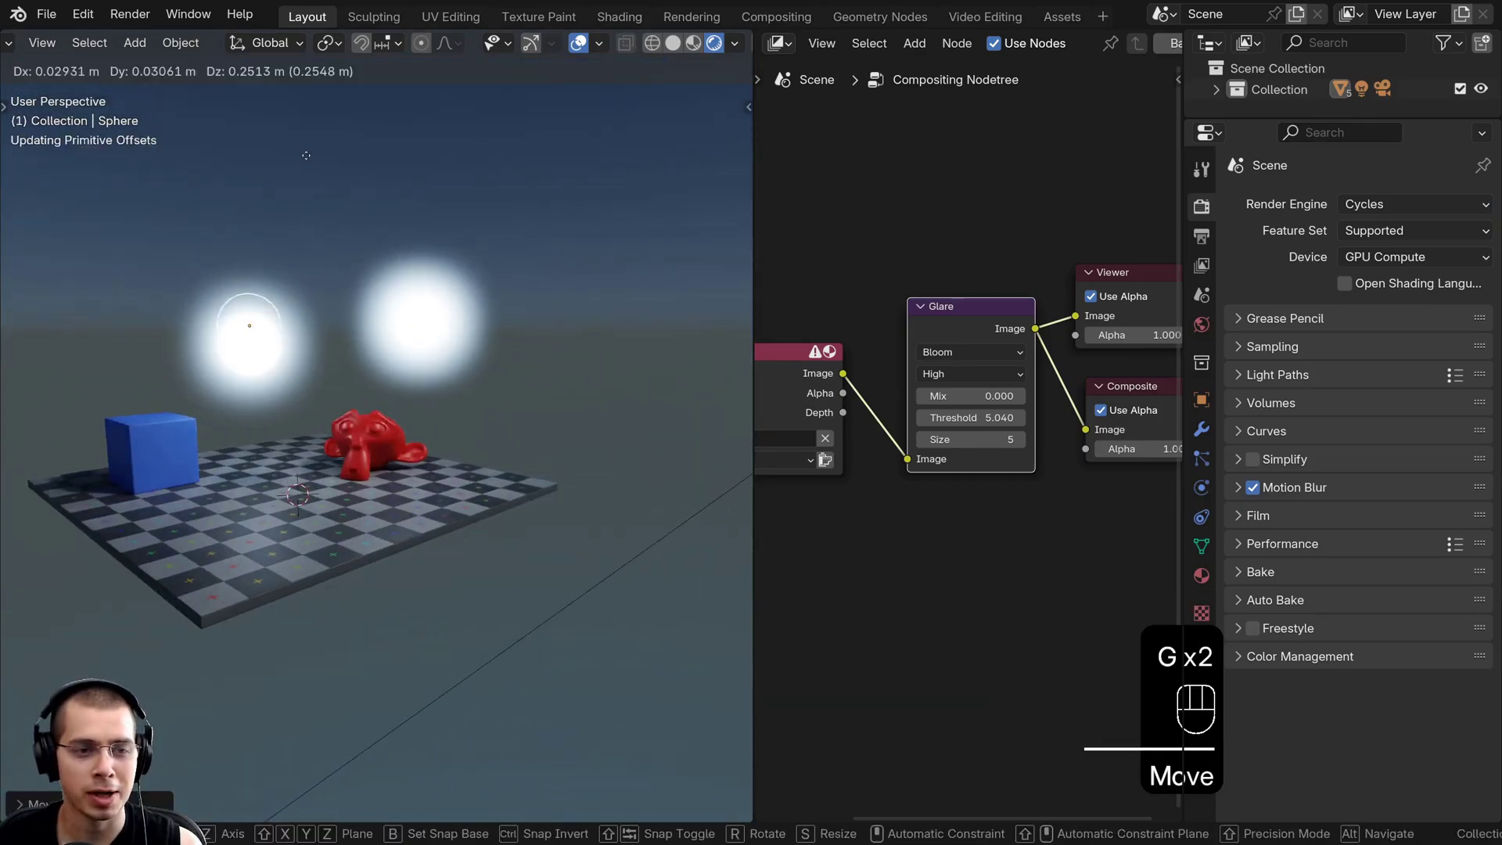
pyautogui.click(305, 232)
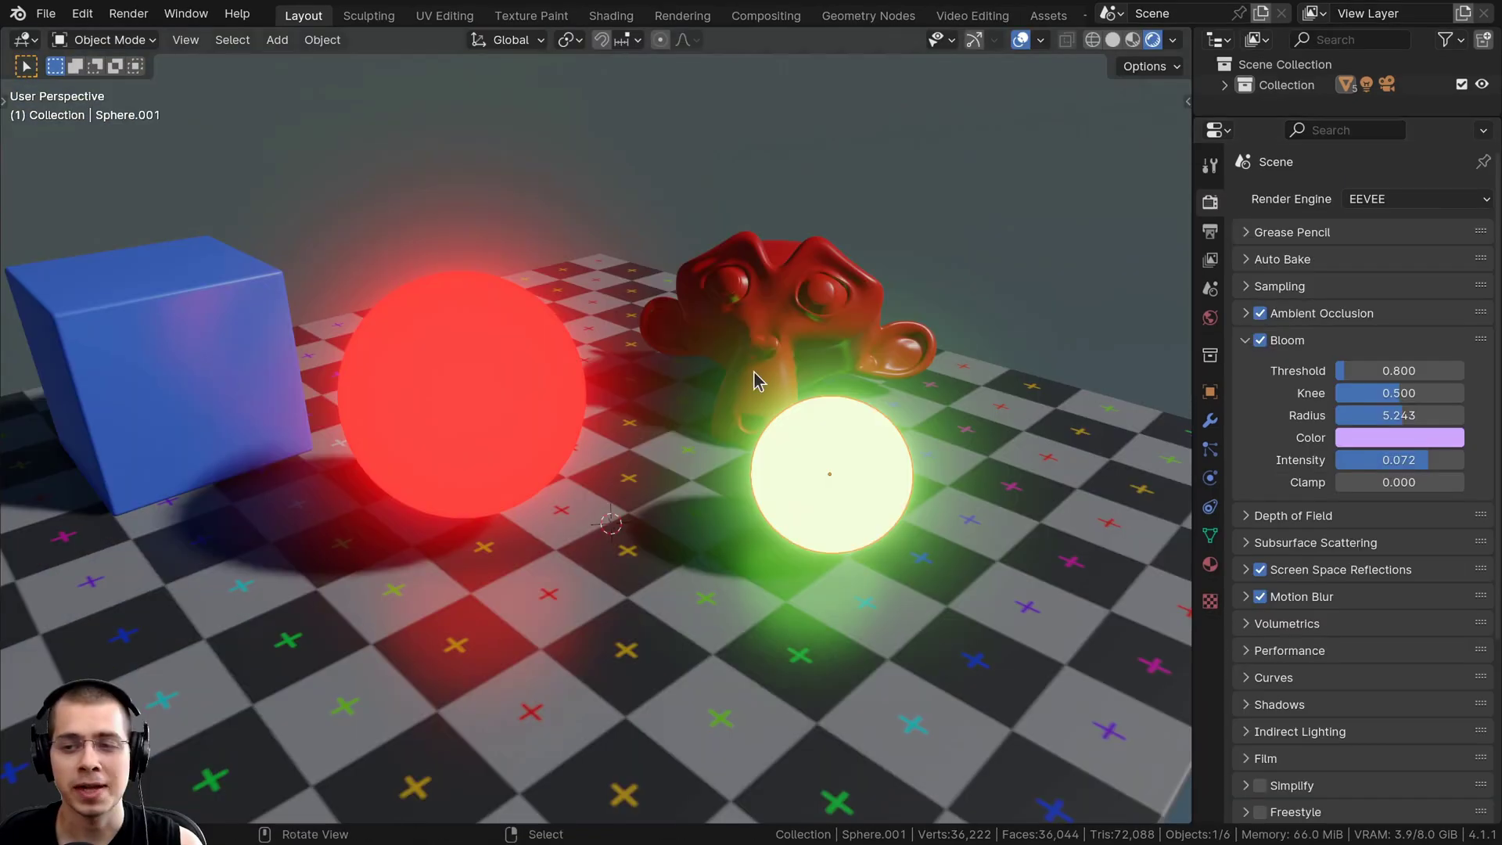
# - In the Blender 4.1 scene, turn EEVEE's Bloom off and on again to compare the glow
pyautogui.moveTo(754, 371); pyautogui.dragTo(762, 356, button='middle')
pyautogui.click(1260, 340)
pyautogui.click(1260, 341)
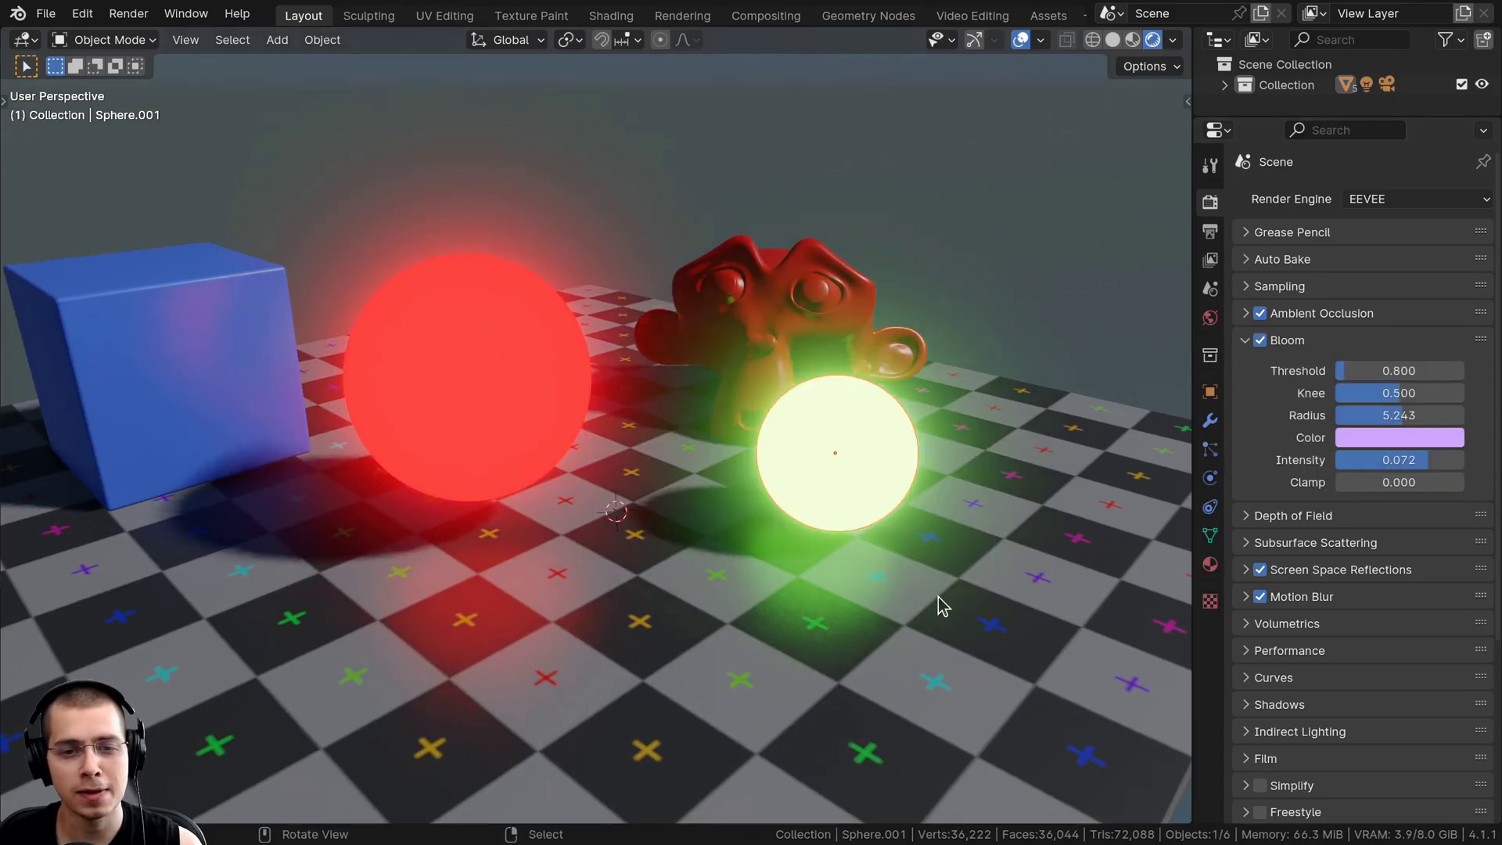
pyautogui.moveTo(763, 538)
pyautogui.mouseDown(button='middle')
pyautogui.moveTo(744, 530)
pyautogui.moveTo(749, 548)
pyautogui.mouseUp(button='middle')
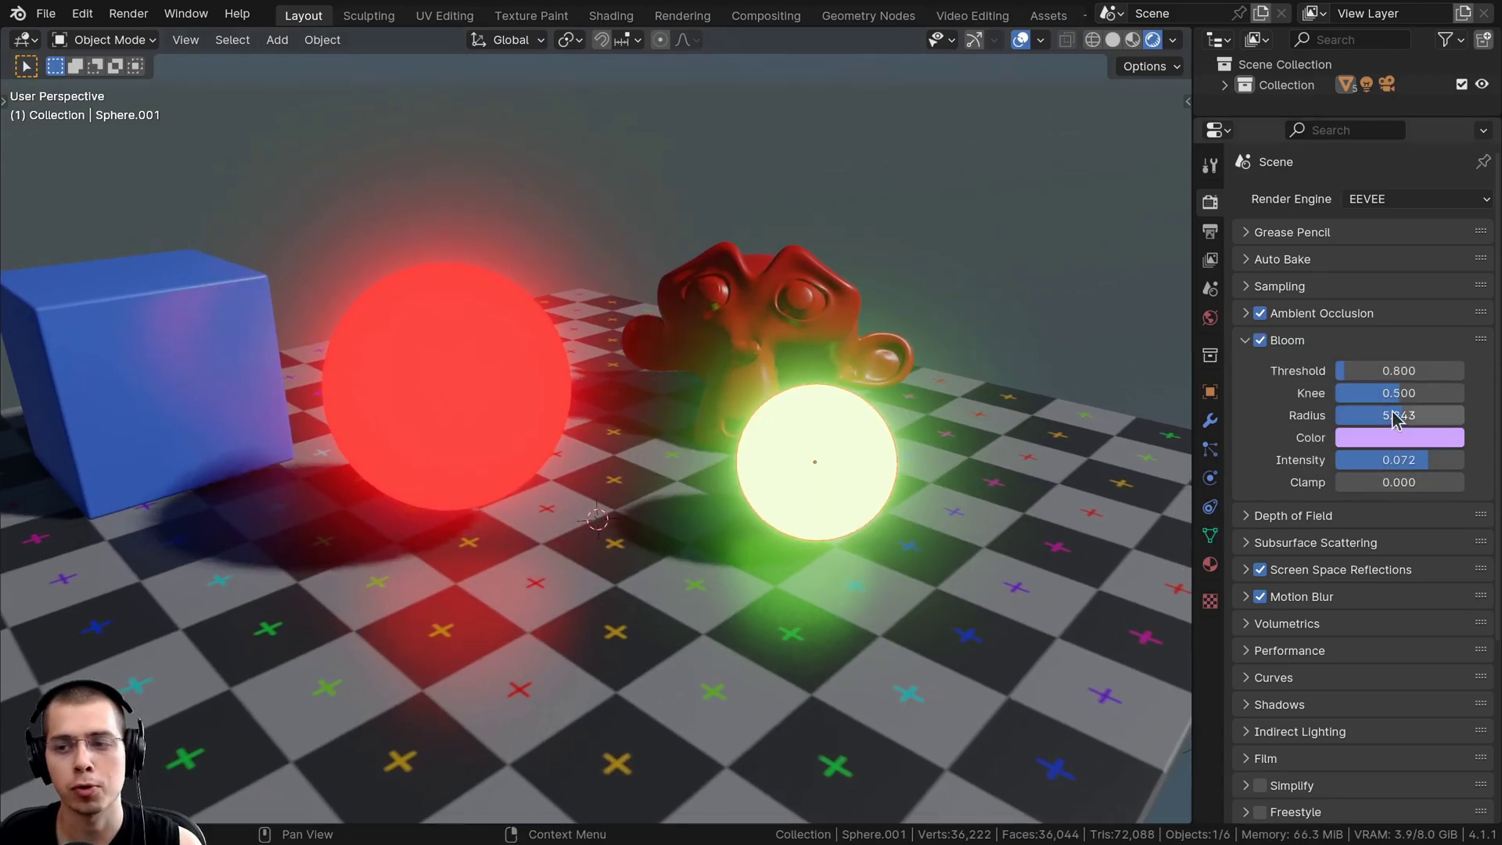
# - Increase the Bloom Radius to 6.099 and compare the scene with Bloom off and on
pyautogui.moveTo(1399, 416)
pyautogui.mouseDown()
pyautogui.moveTo(1368, 416)
pyautogui.moveTo(1401, 415)
pyautogui.mouseUp()
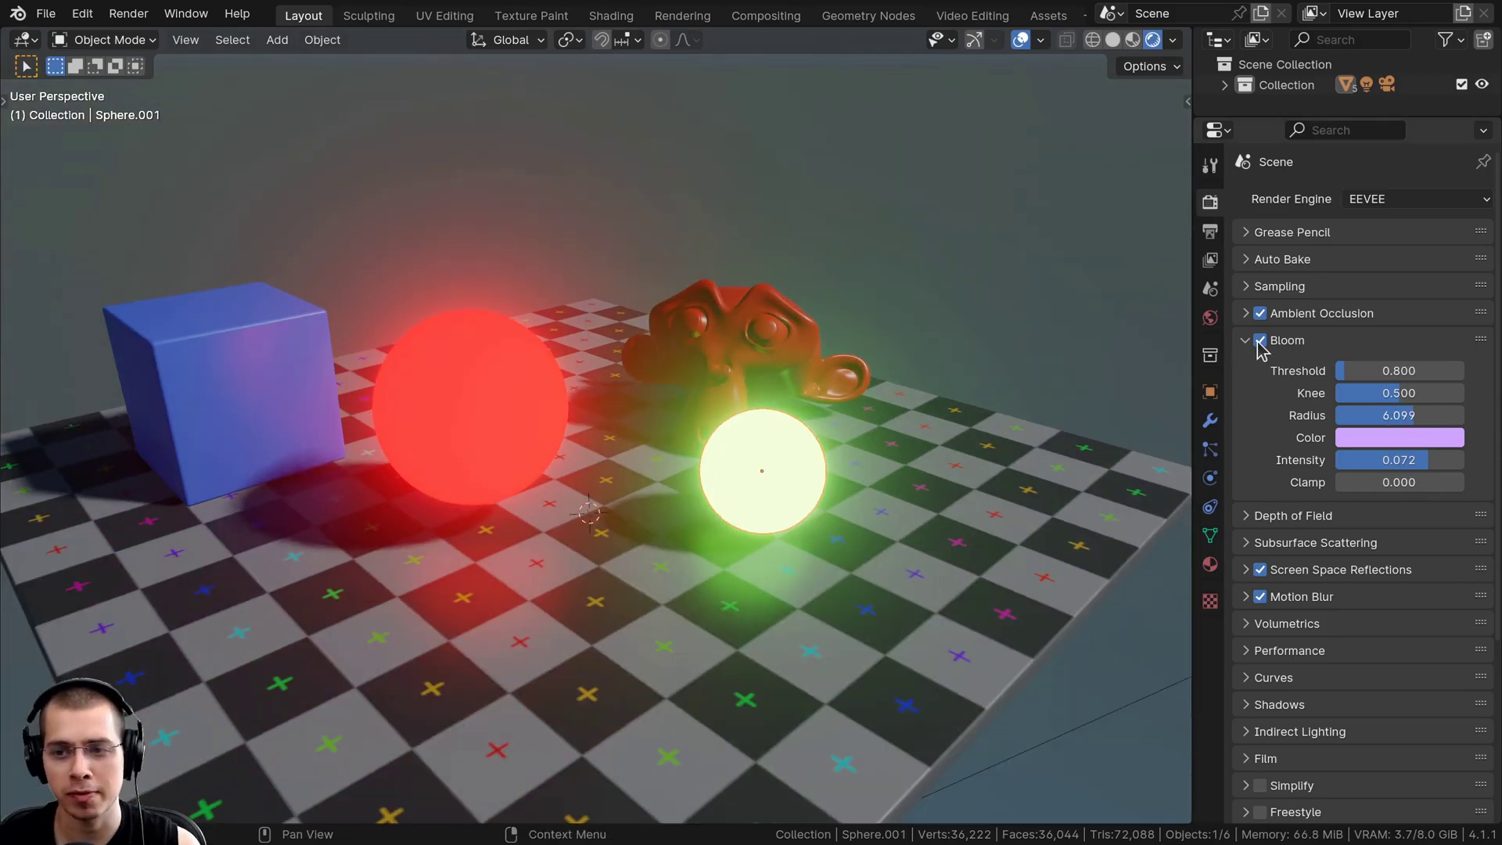
pyautogui.click(1261, 341)
pyautogui.click(1260, 340)
# - Raise the red sphere slightly, and move the green sphere away from the monkey head and enlarge it
pyautogui.click(518, 323)
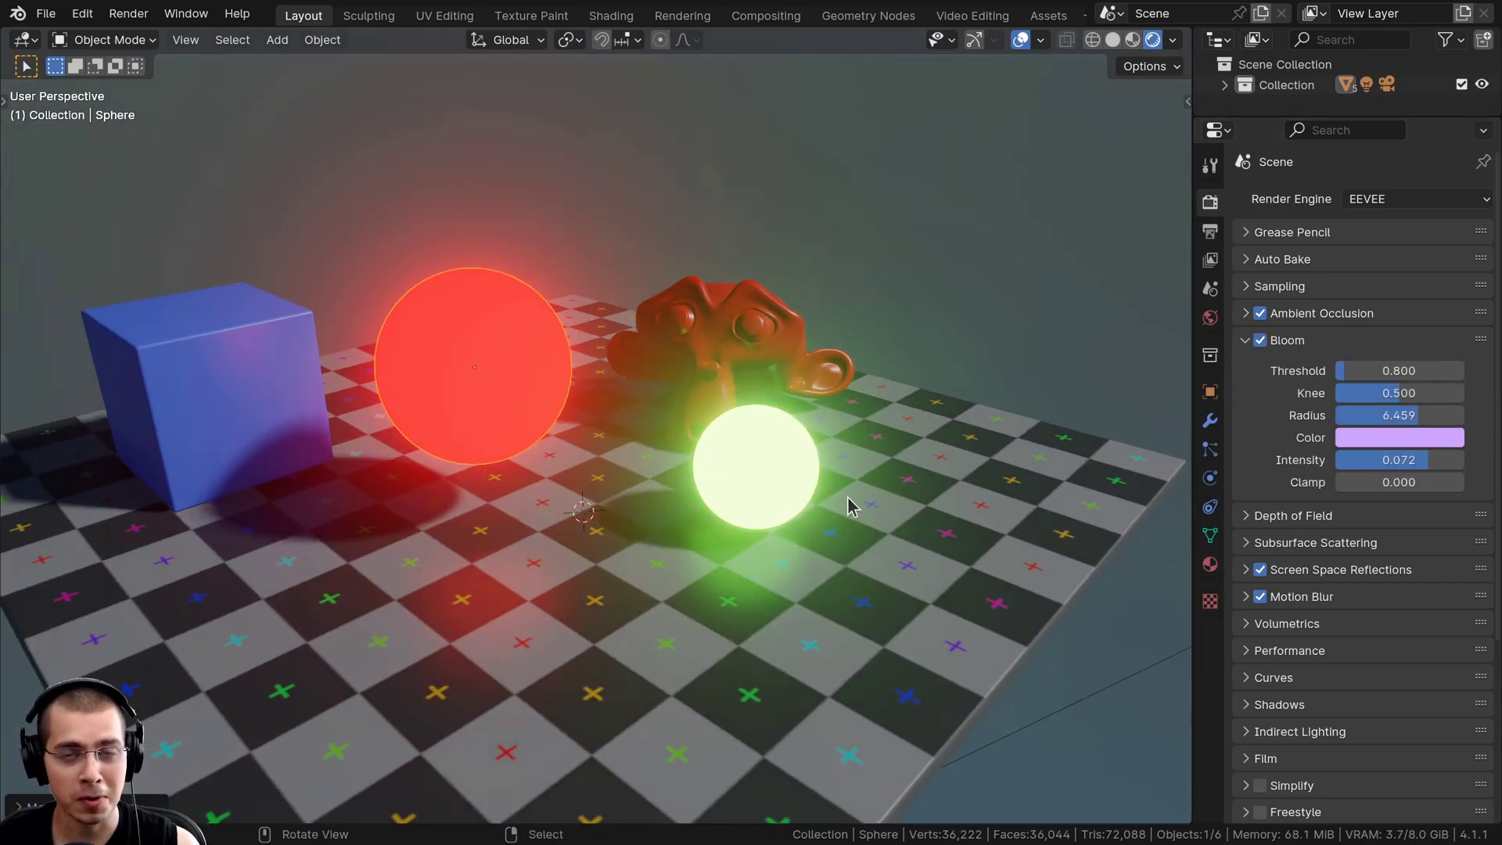
pyautogui.moveTo(852, 507); pyautogui.dragTo(818, 513, button='middle')
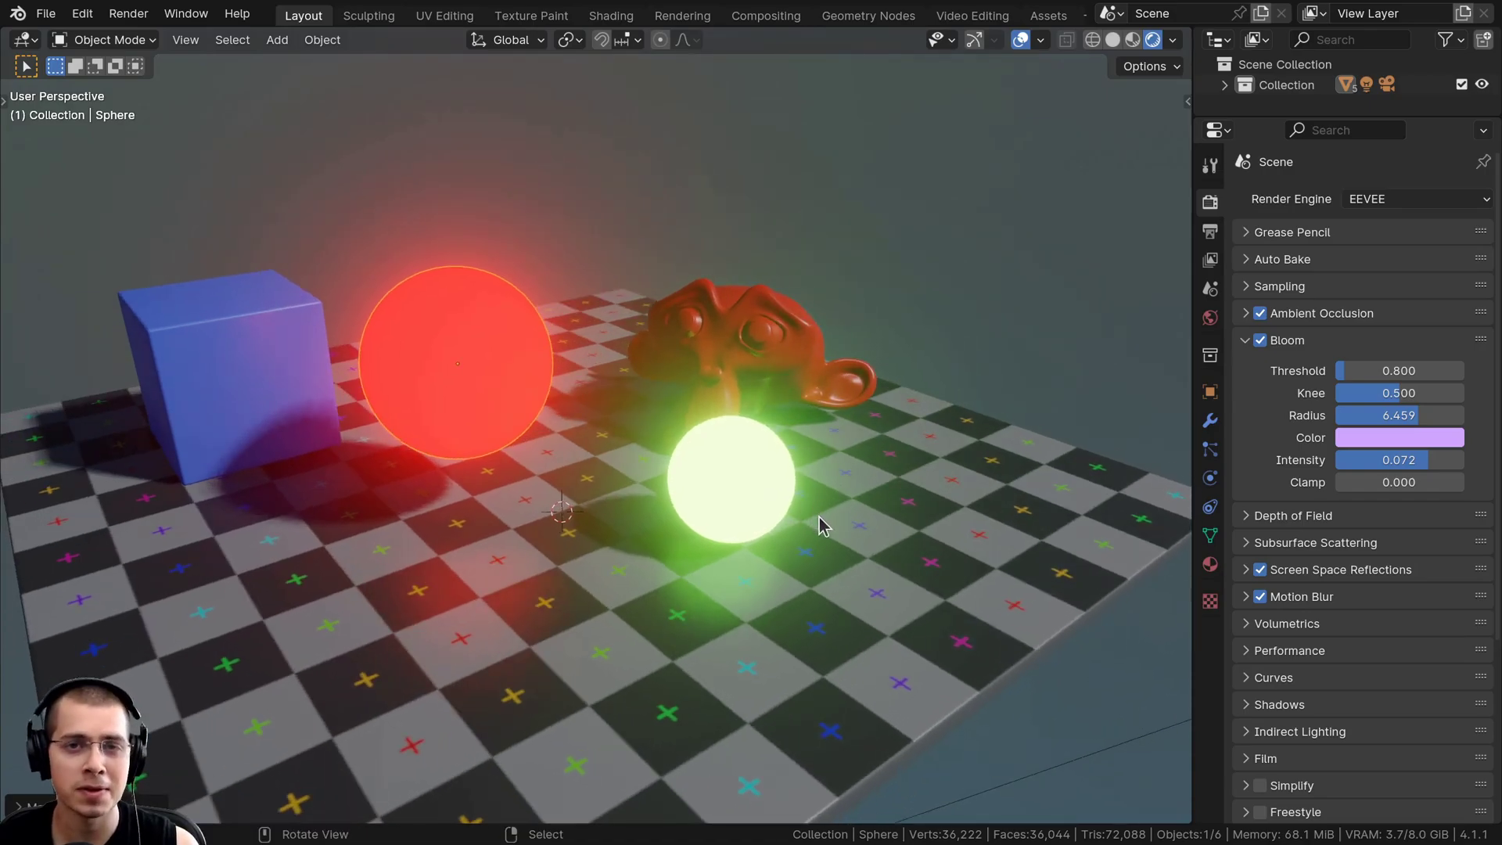
pyautogui.moveTo(771, 521); pyautogui.dragTo(939, 489)
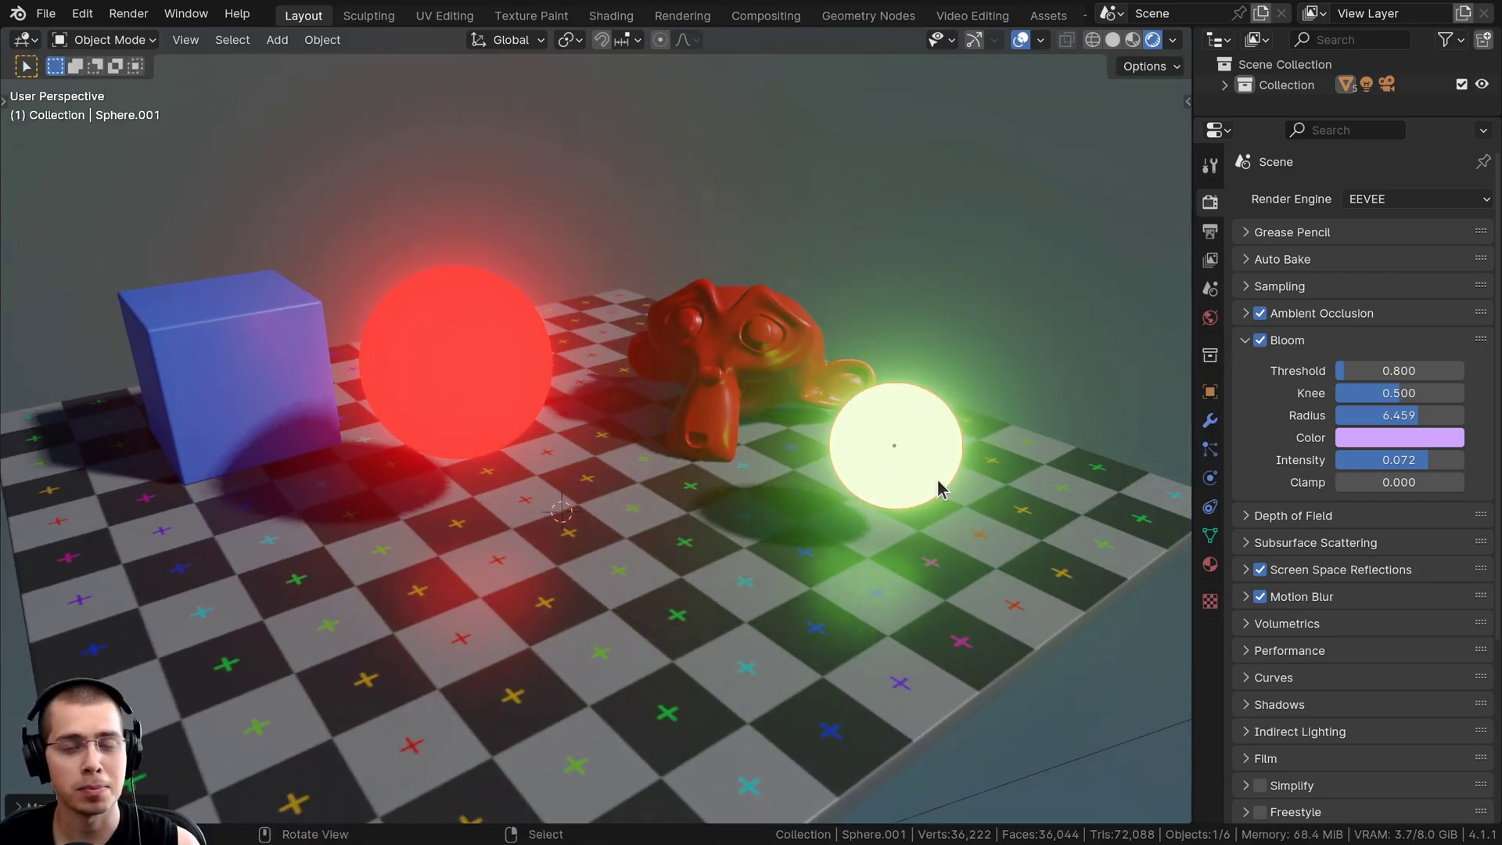
pyautogui.press('s')
# - Reduce the Bloom Radius to 4.477 and orbit around the two glowing spheres
pyautogui.moveTo(1413, 415)
pyautogui.mouseDown()
pyautogui.moveTo(1372, 416)
pyautogui.moveTo(1411, 415)
pyautogui.moveTo(1394, 416)
pyautogui.mouseUp()
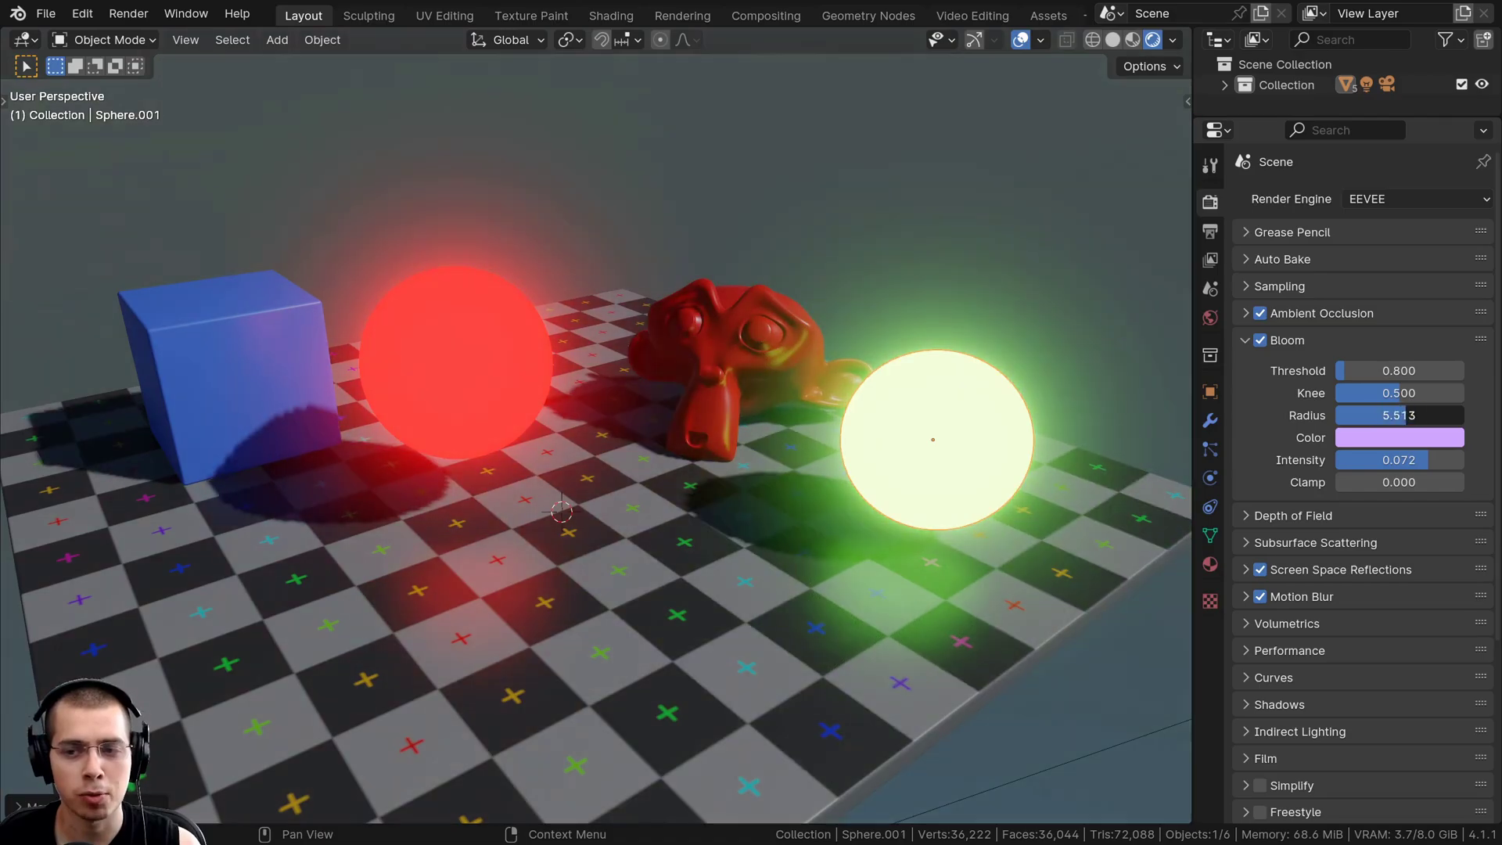
pyautogui.moveTo(1052, 416); pyautogui.dragTo(956, 485, button='middle')
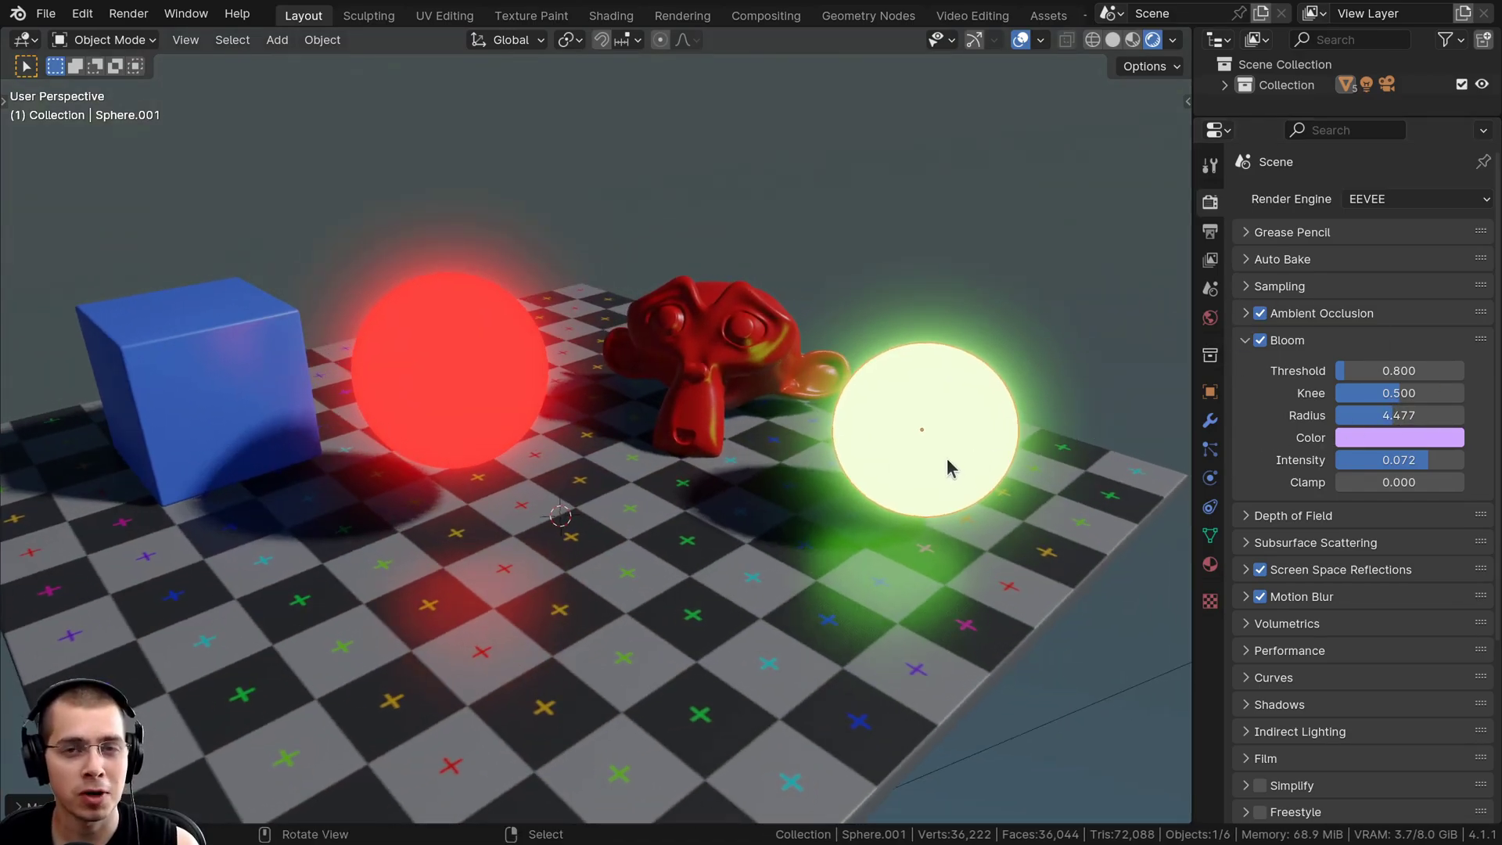